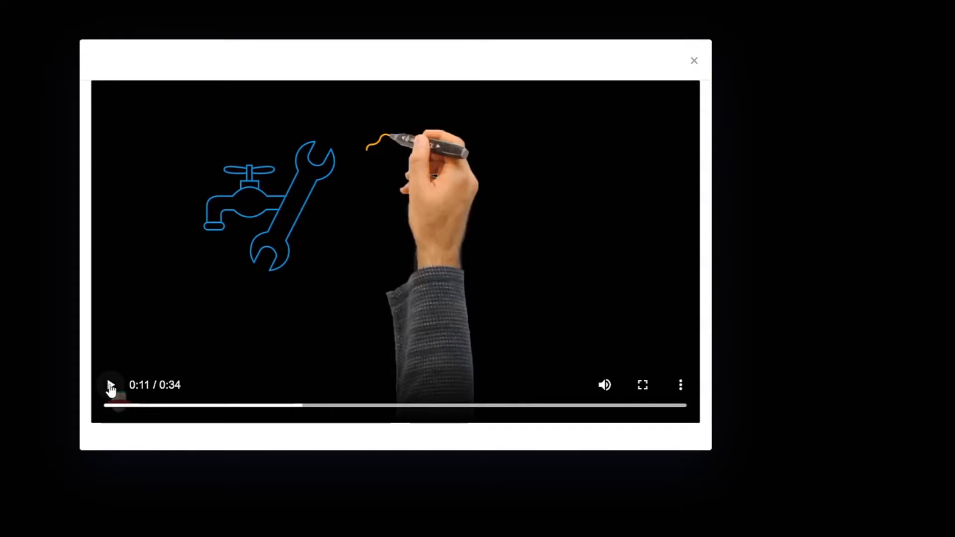
Step: Play the blackboard doodle video with the tap, badge and rating drawings, and pause it partway
click(111, 389)
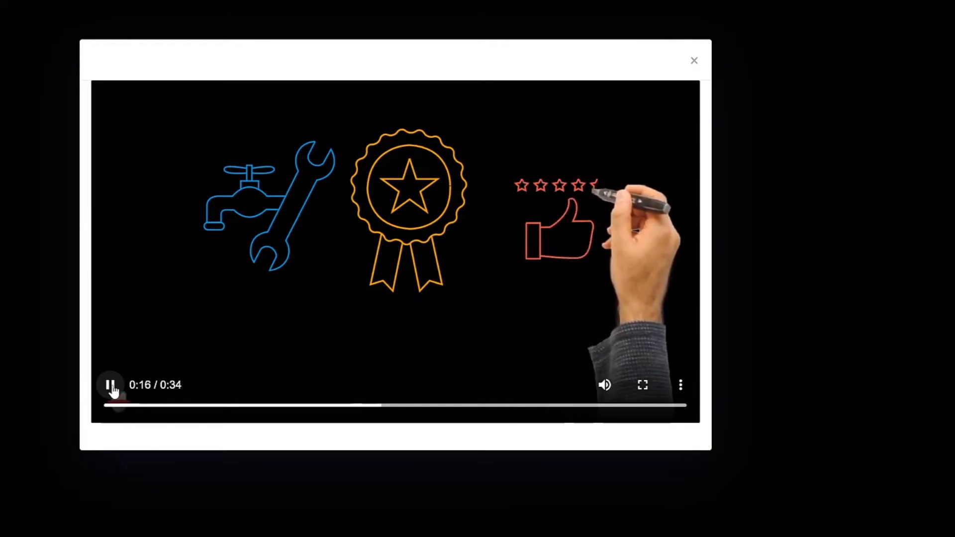
click(112, 387)
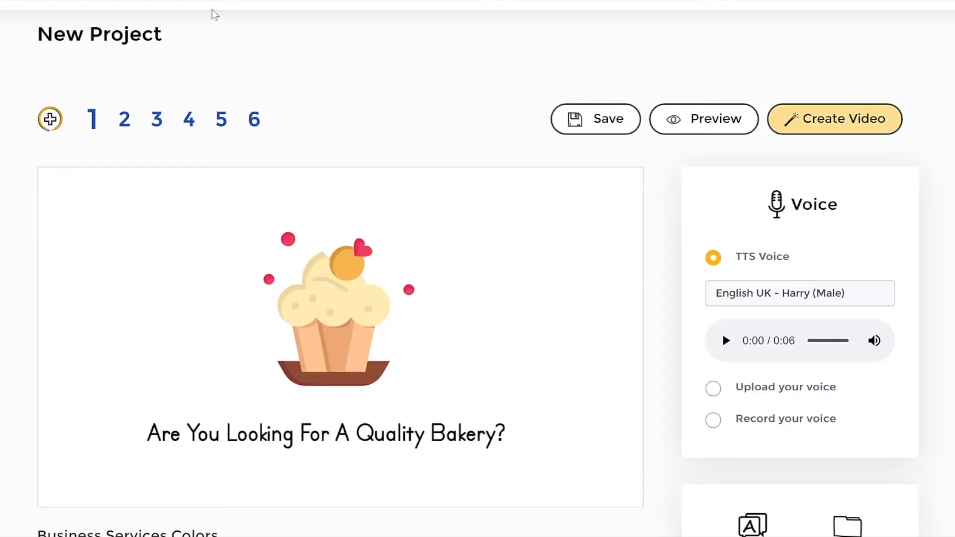
Step: Open the image library from the bakery scene and browse the shapes in its Assets collection
scroll(920, 192, down, 1)
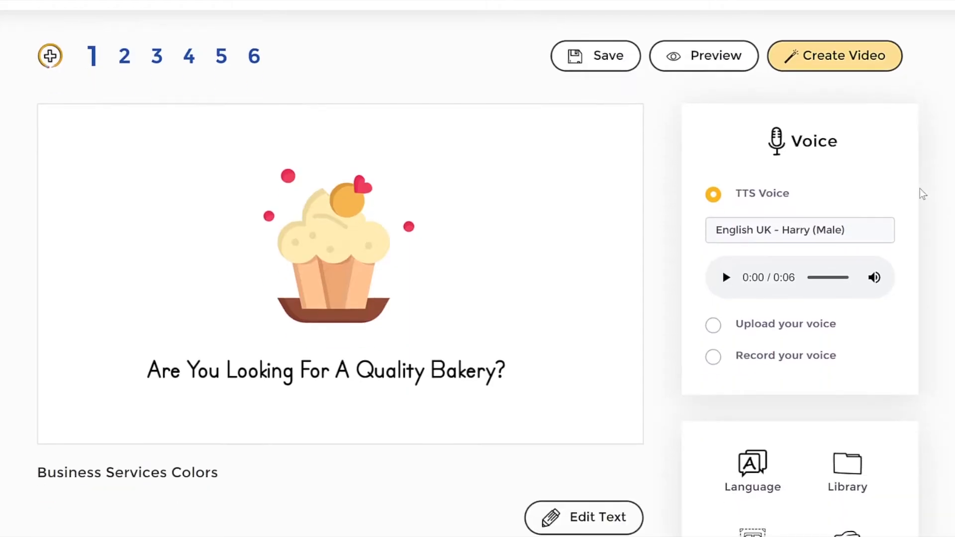
scroll(837, 264, down, 1)
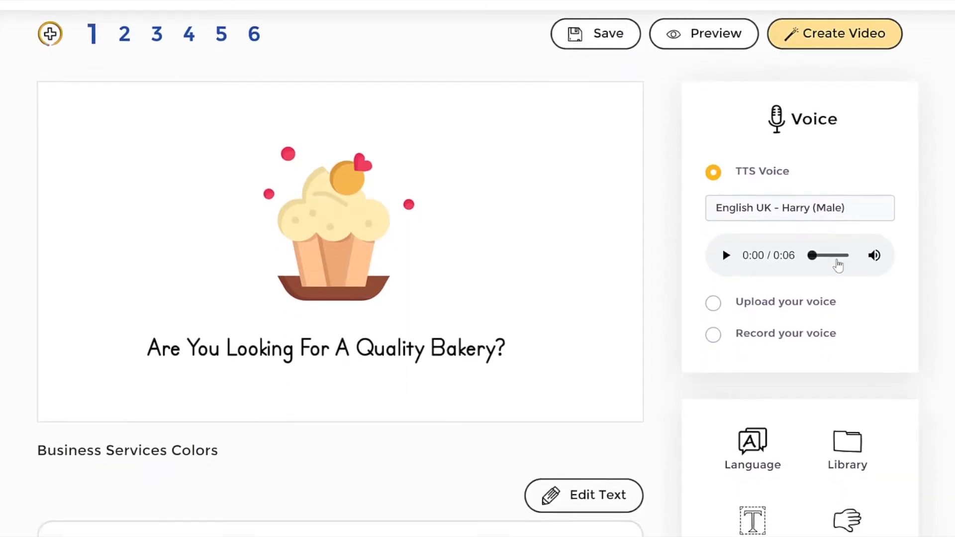
scroll(890, 269, down, 1)
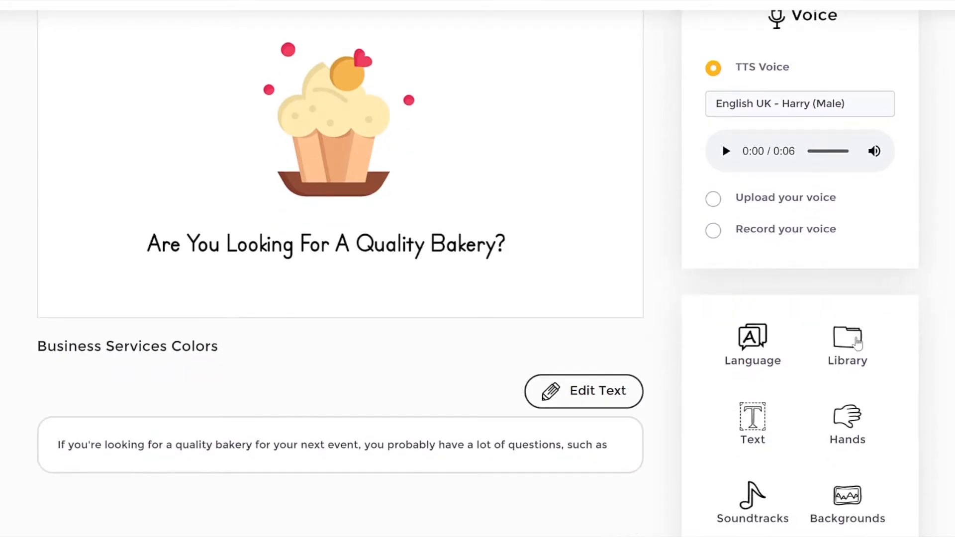
click(857, 343)
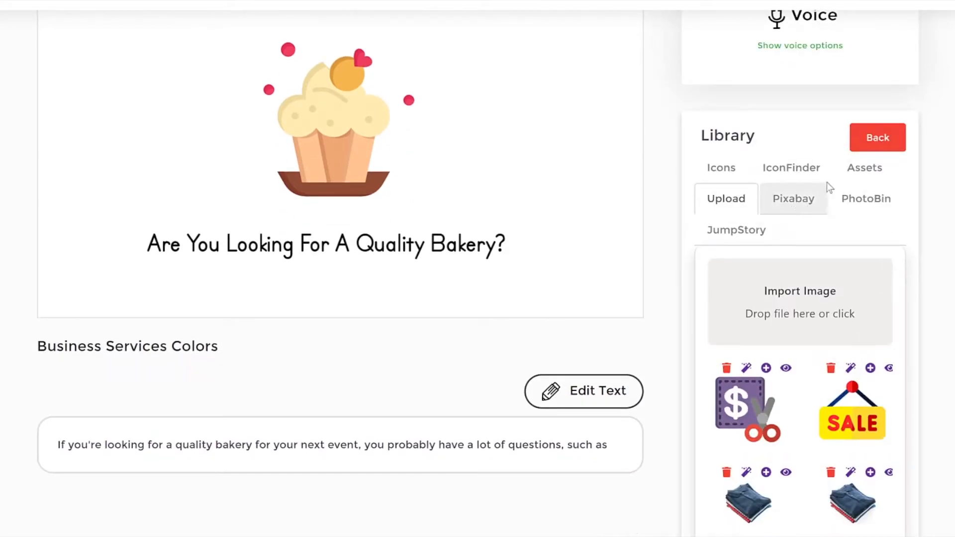
click(870, 178)
scroll(849, 336, down, 4)
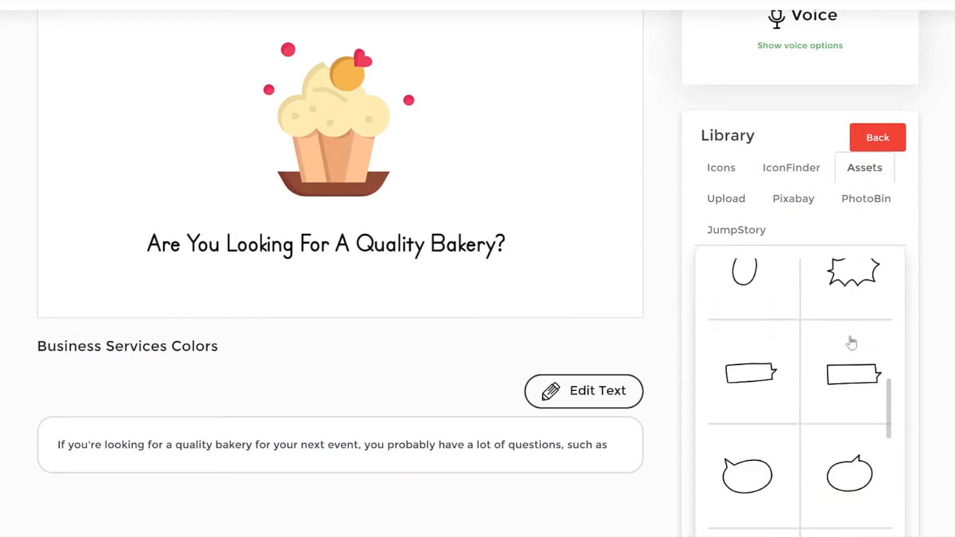
scroll(845, 339, up, 6)
Step: Switch the Assets collection to characters in color and browse the soldier and boy illustrations
click(811, 338)
click(870, 341)
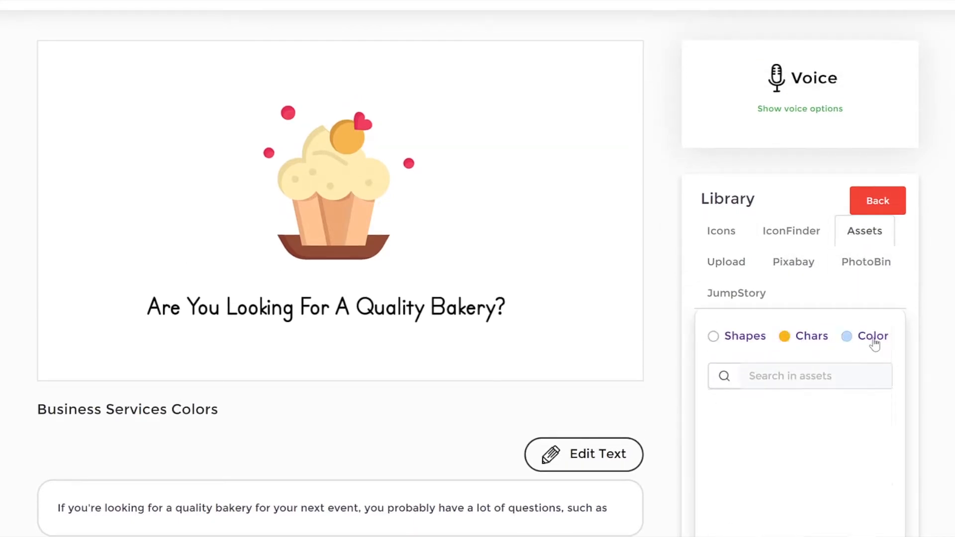
scroll(871, 407, down, 15)
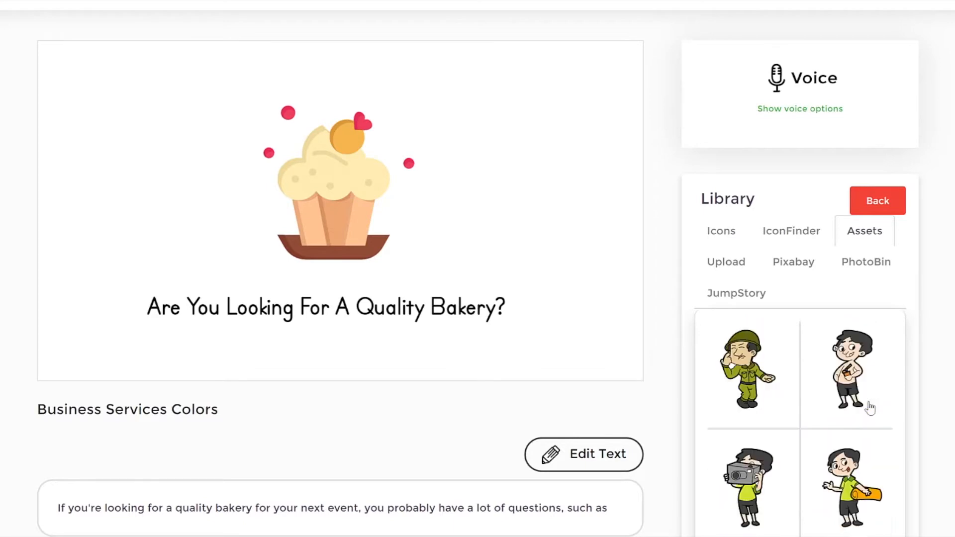
scroll(865, 392, down, 3)
scroll(853, 358, up, 8)
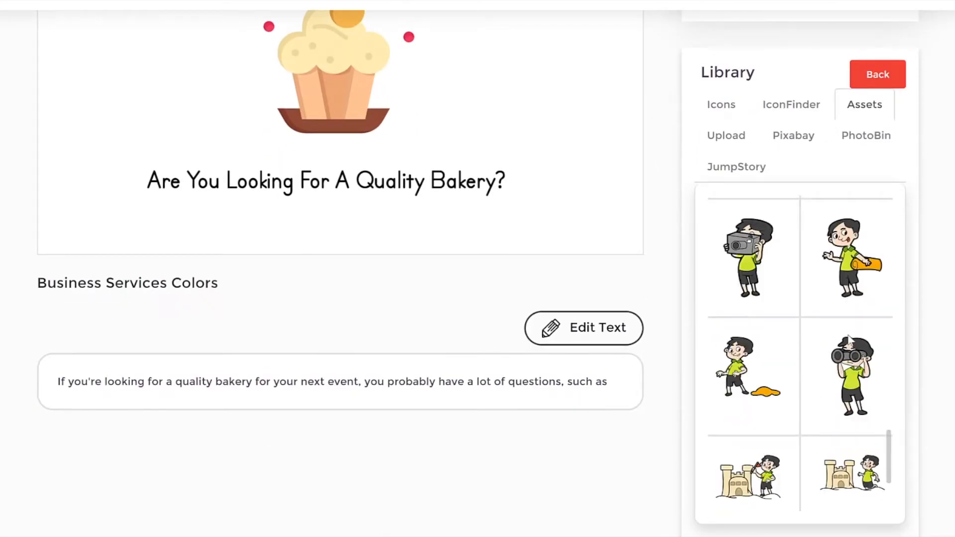
scroll(850, 341, up, 3)
scroll(848, 330, down, 10)
scroll(822, 294, up, 8)
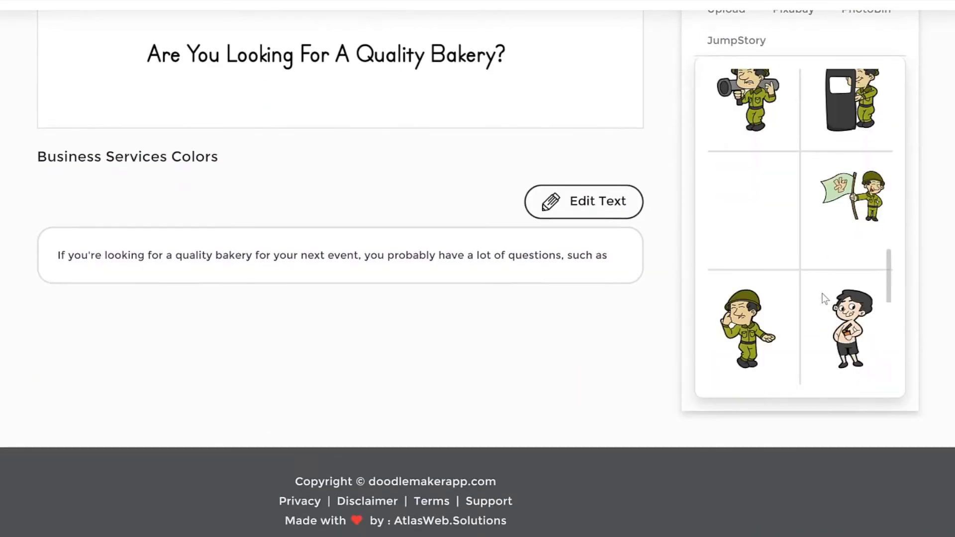
scroll(765, 244, up, 5)
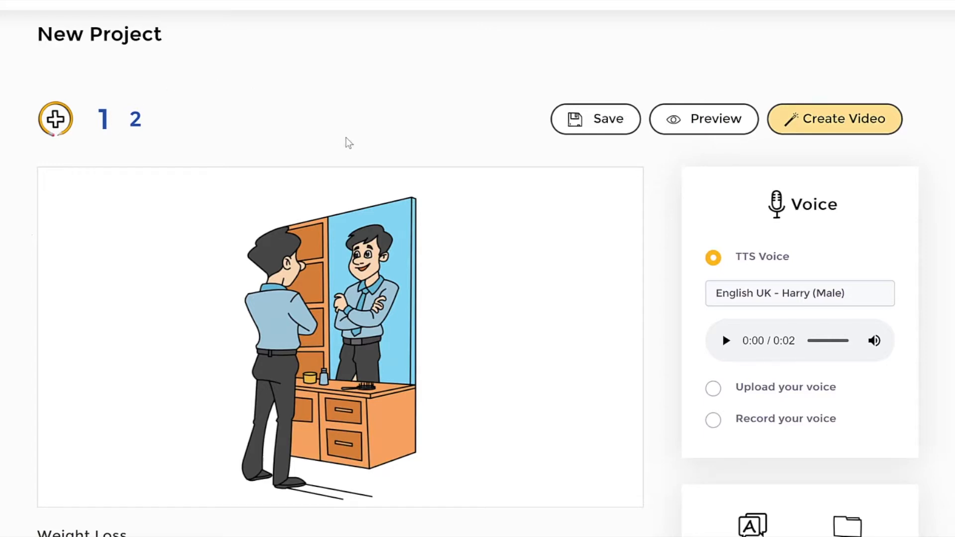
Step: Move the man-at-mirror illustration to the left part of the canvas and search the JumpStory library for "shop"
drag(371, 280, 281, 279)
scroll(681, 276, down, 3)
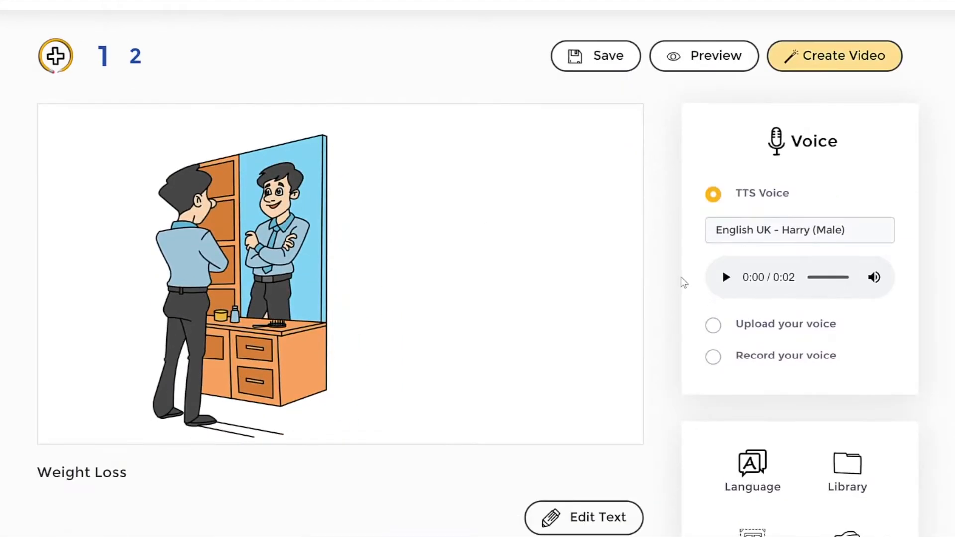
click(843, 406)
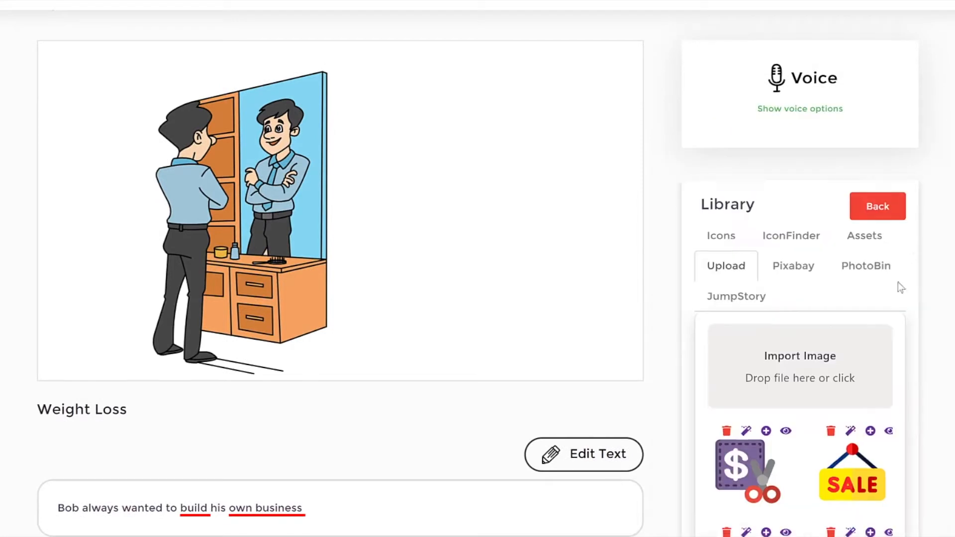
click(763, 297)
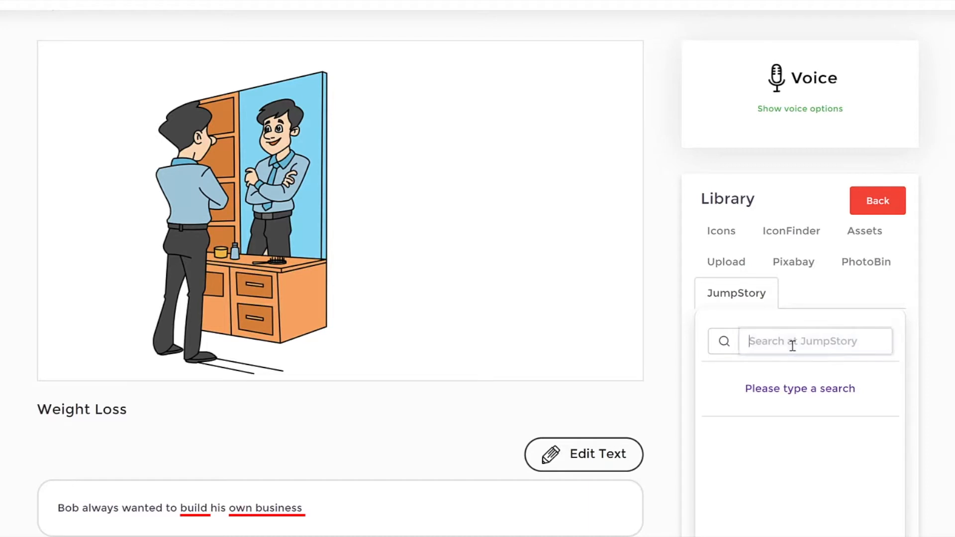
text(shop)
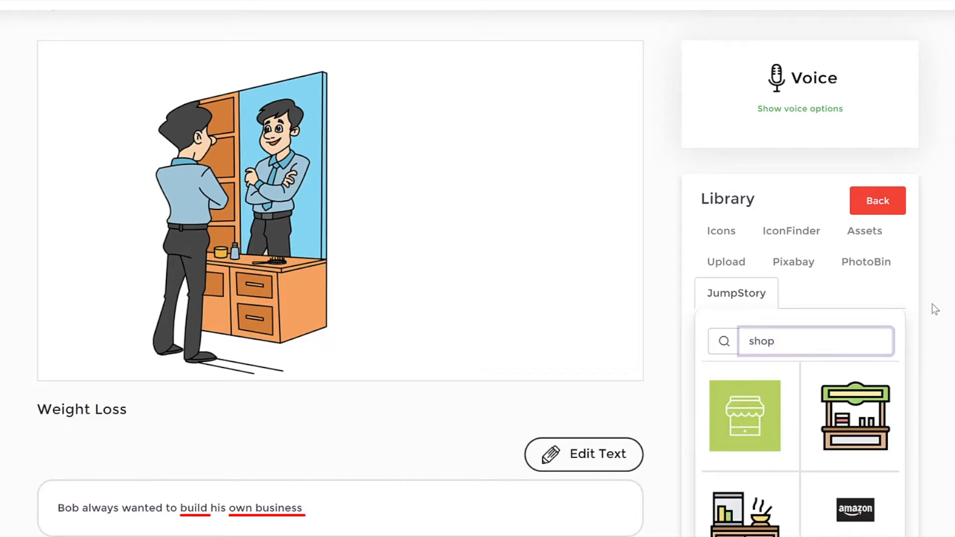
scroll(881, 413, down, 3)
scroll(875, 425, up, 6)
scroll(876, 430, down, 3)
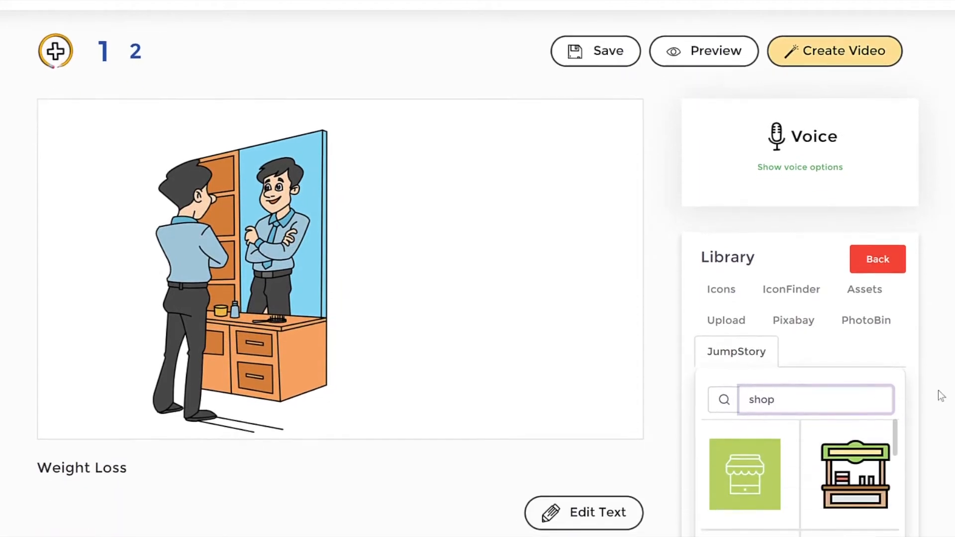
Step: Add the green-roofed shop stall image to the scene, enlarge it, and place it to the right of the mirror illustration
click(862, 417)
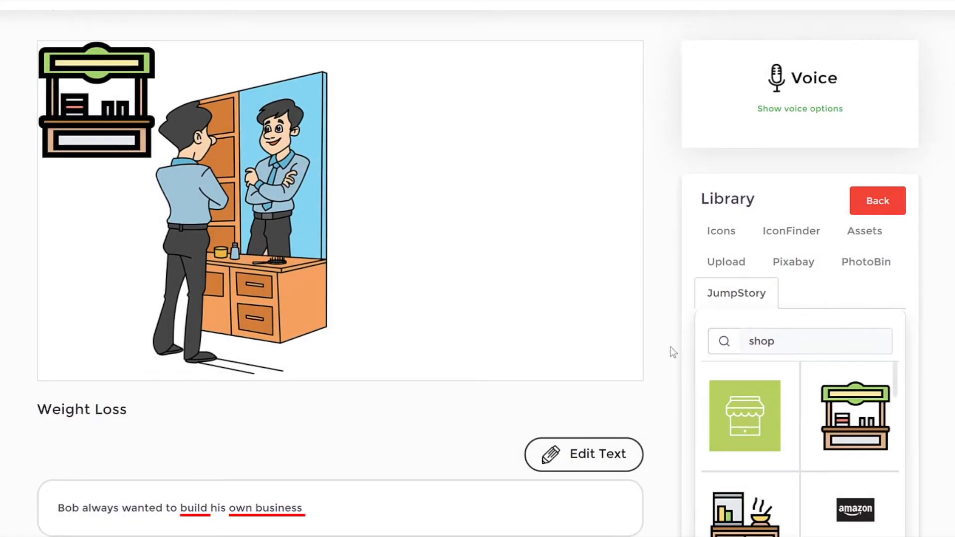
click(109, 99)
drag(110, 99, 496, 170)
drag(545, 230, 618, 322)
drag(513, 234, 487, 245)
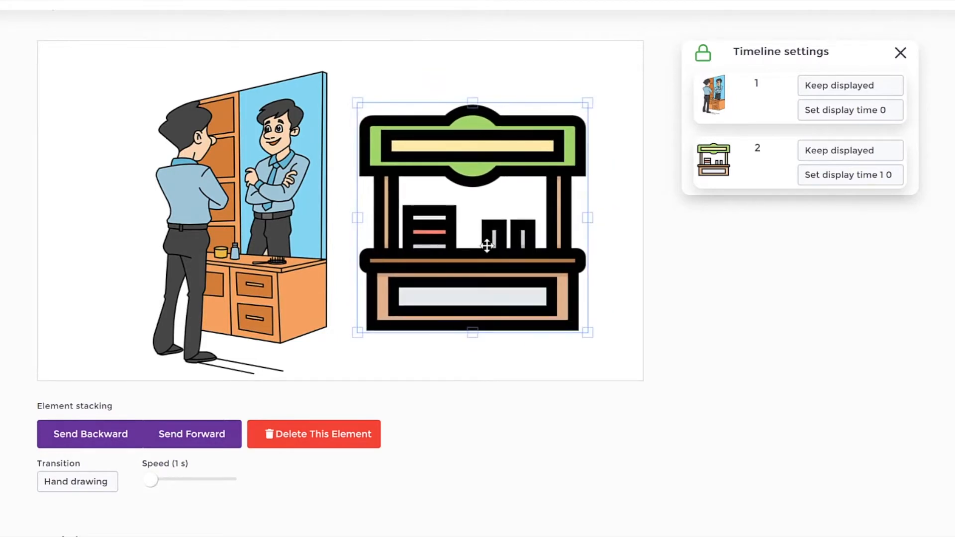
click(618, 293)
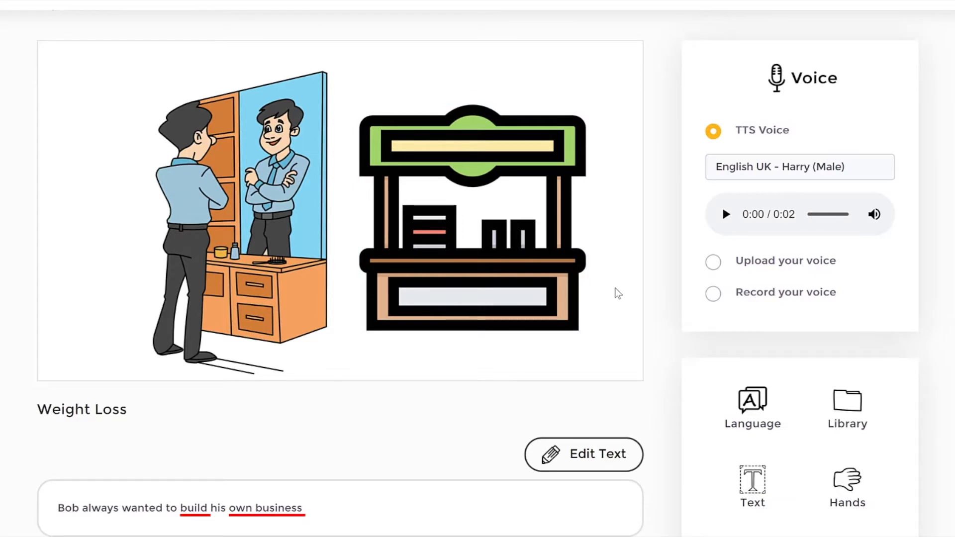
Step: Shift the man-at-mirror illustration slightly farther left, away from the shop stall
scroll(477, 269, down, 2)
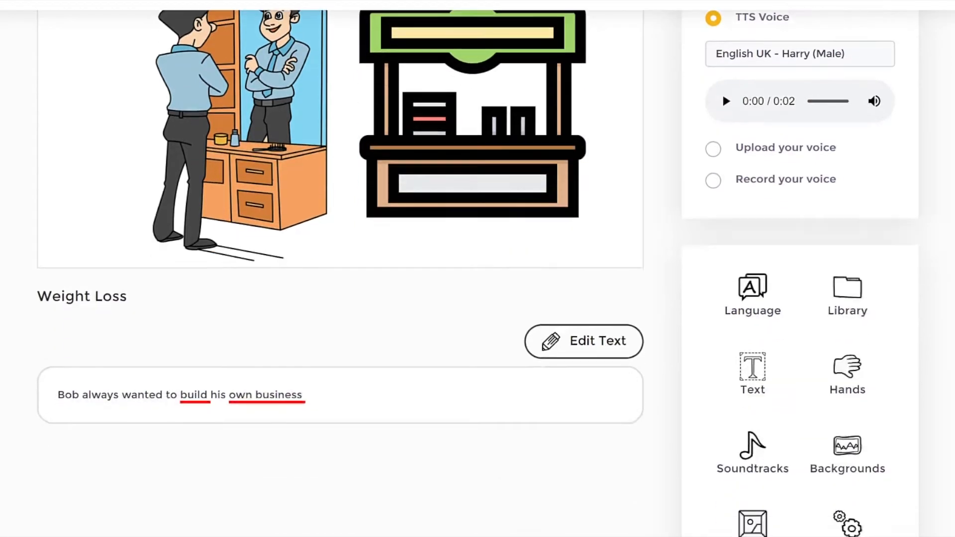
scroll(477, 269, up, 2)
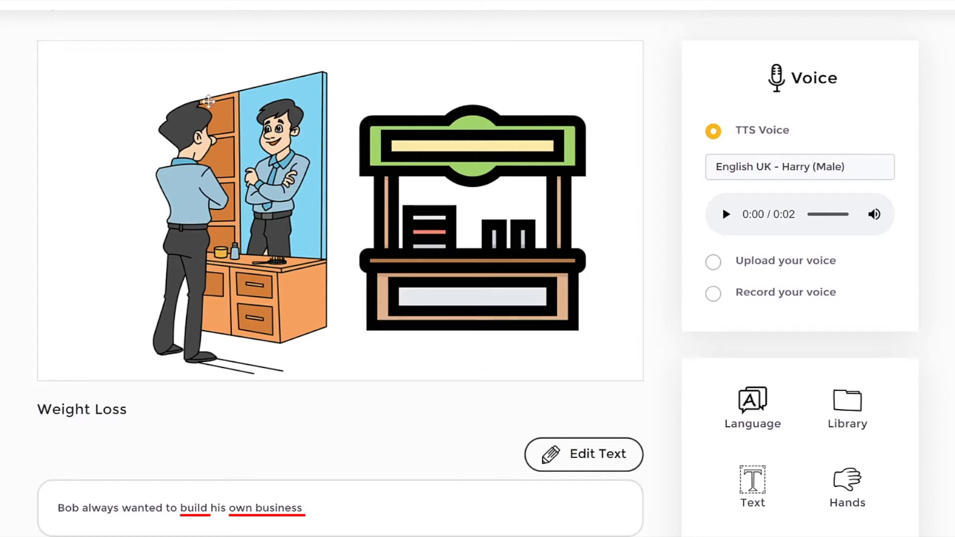
drag(253, 134, 293, 164)
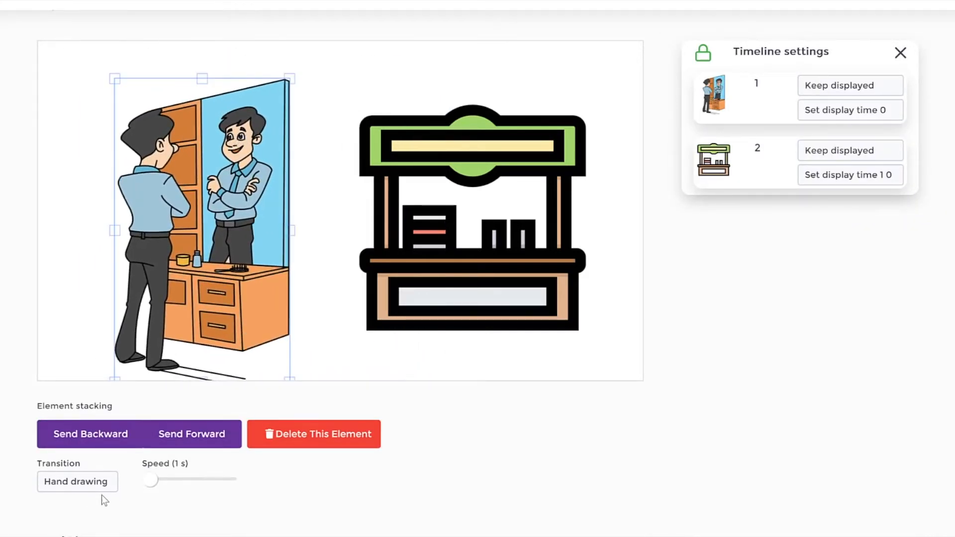
Step: Review the transition options for the man-at-mirror illustration, leave Hand drawing selected, and deselect the illustration
click(102, 481)
scroll(3, 352, down, 1)
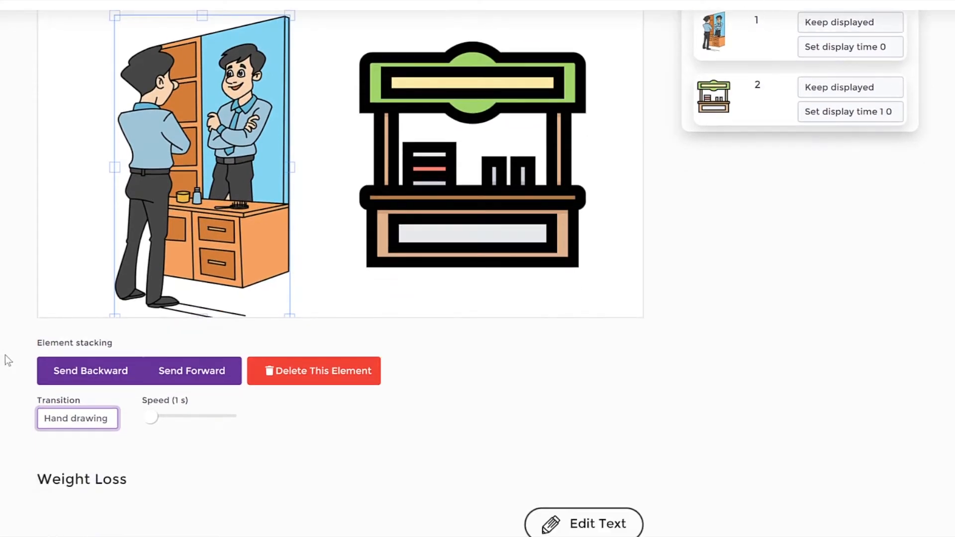
click(77, 418)
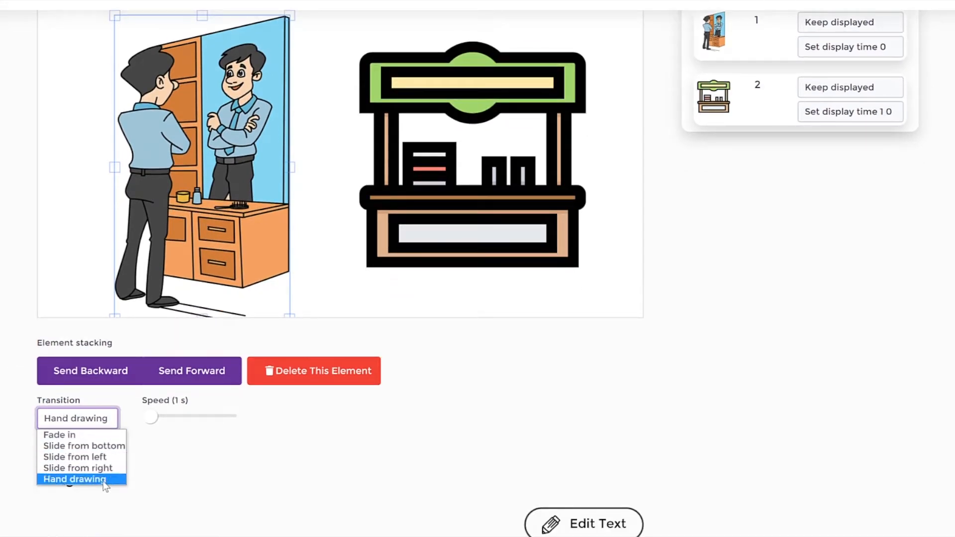
click(1, 287)
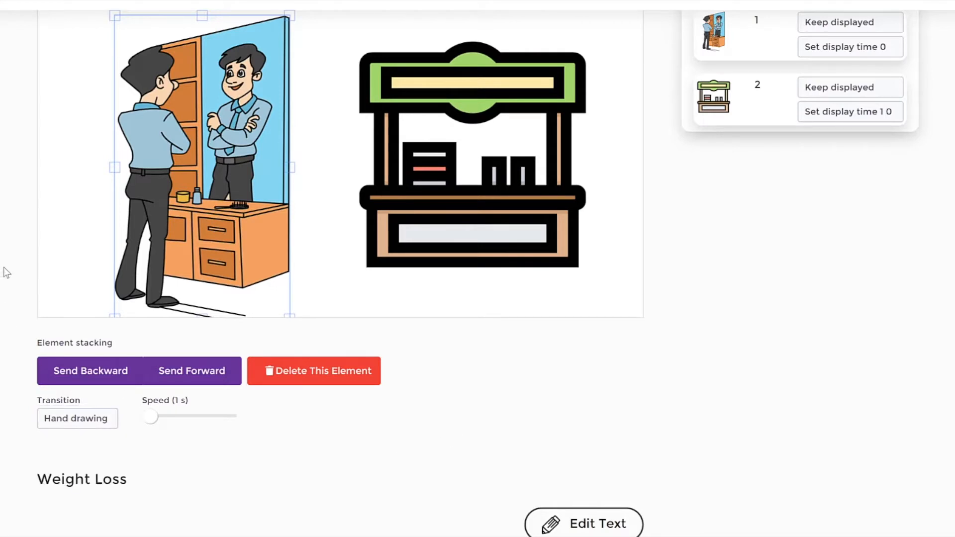
click(44, 222)
click(133, 175)
click(69, 160)
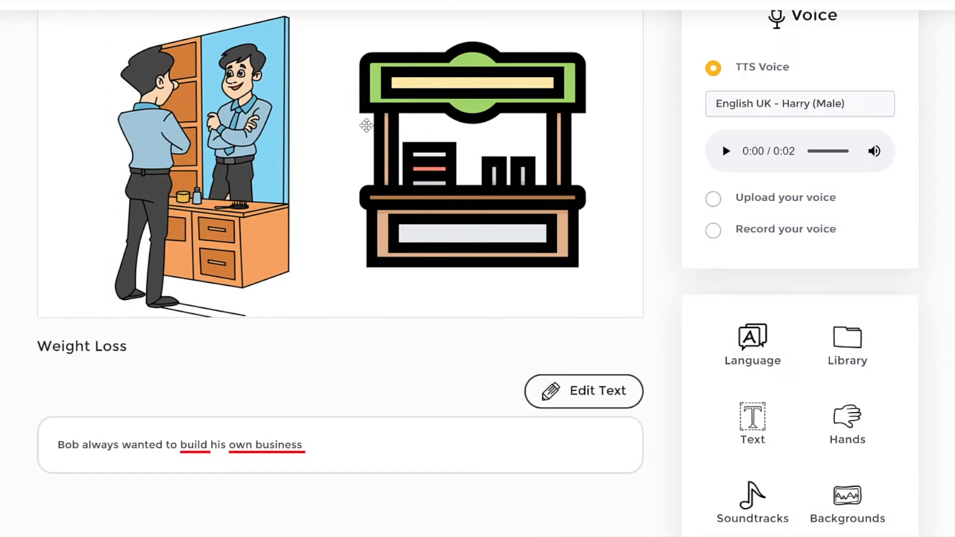
scroll(650, 107, up, 3)
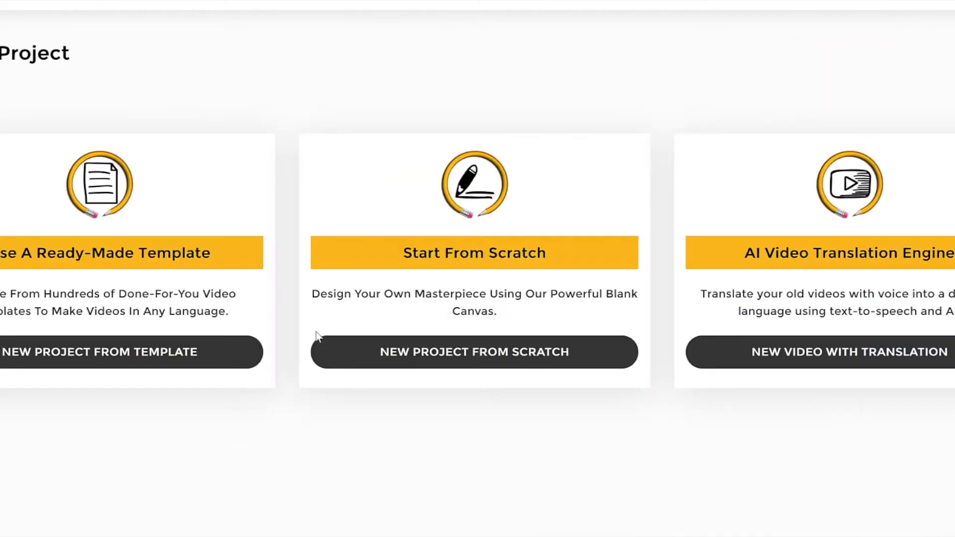
Step: Start a new project from a ready-made template and look over the Whiteboard templates
click(111, 348)
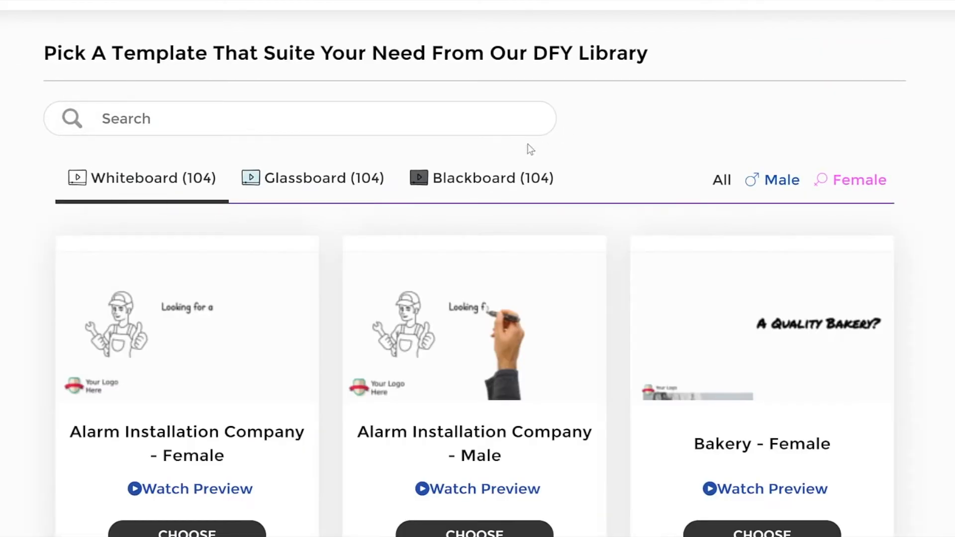
drag(602, 171, 27, 149)
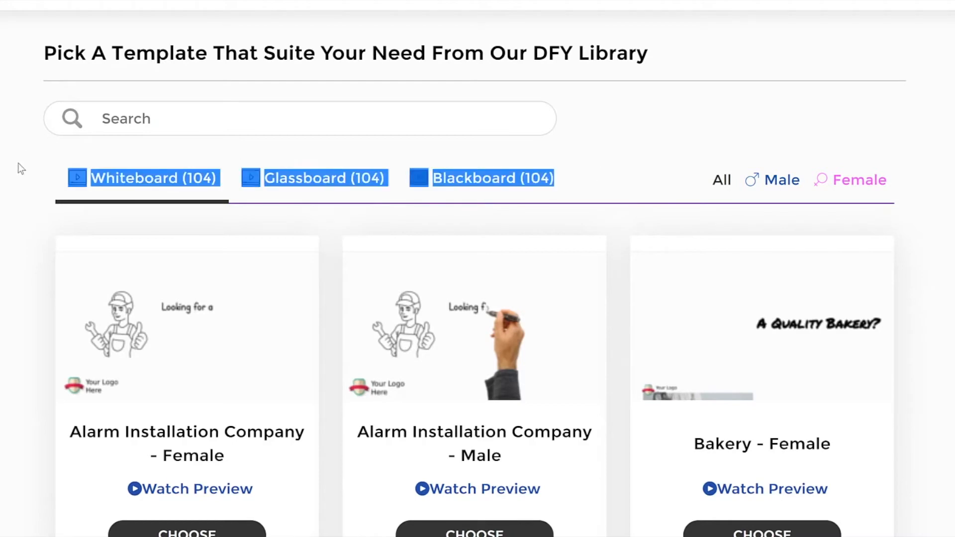
click(18, 164)
scroll(437, 194, down, 3)
scroll(498, 229, up, 3)
Step: Browse the Glassboard templates and the Blackboard templates in the template library
click(335, 178)
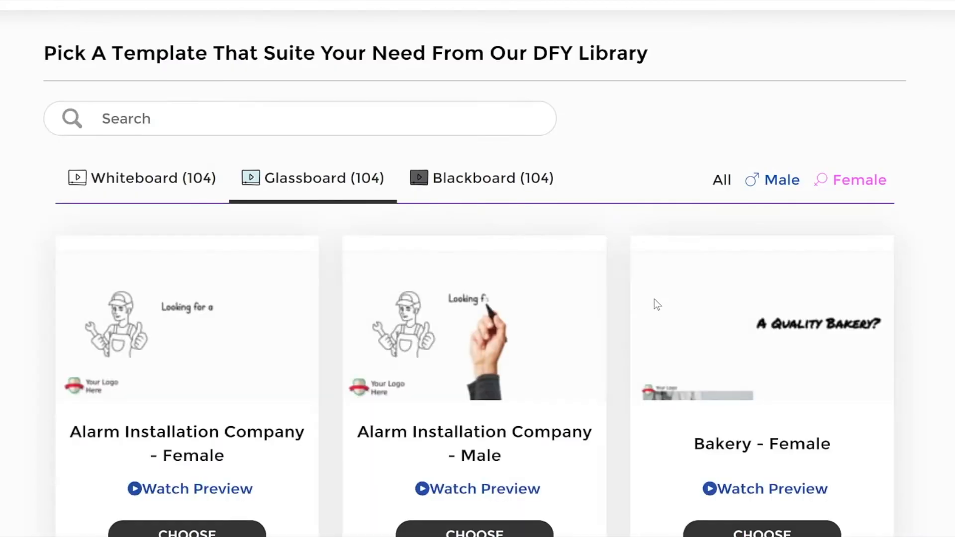
scroll(632, 309, down, 5)
scroll(631, 309, down, 4)
scroll(630, 308, up, 9)
click(490, 190)
scroll(629, 329, down, 5)
scroll(629, 329, up, 5)
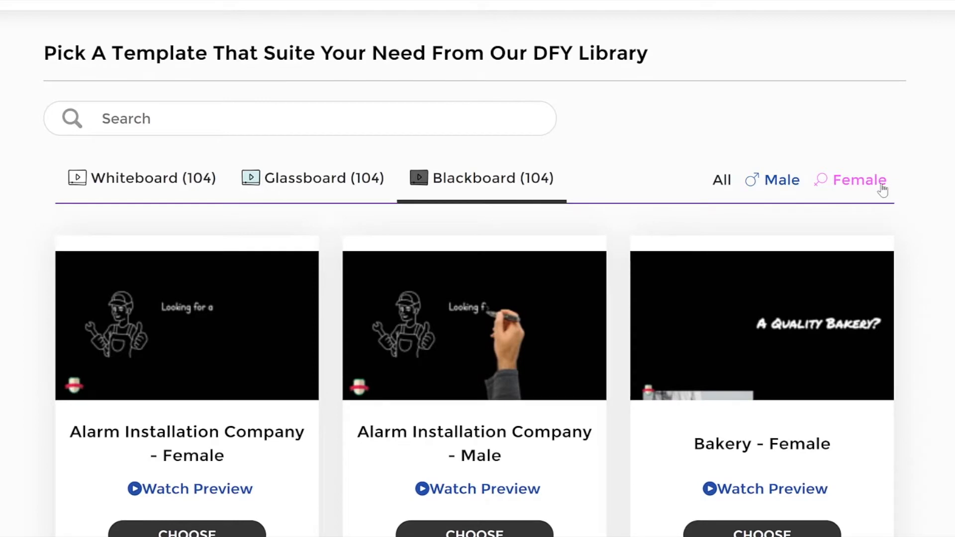
Step: Filter the Blackboard templates by male and by female versions, and look through the female ones
click(751, 188)
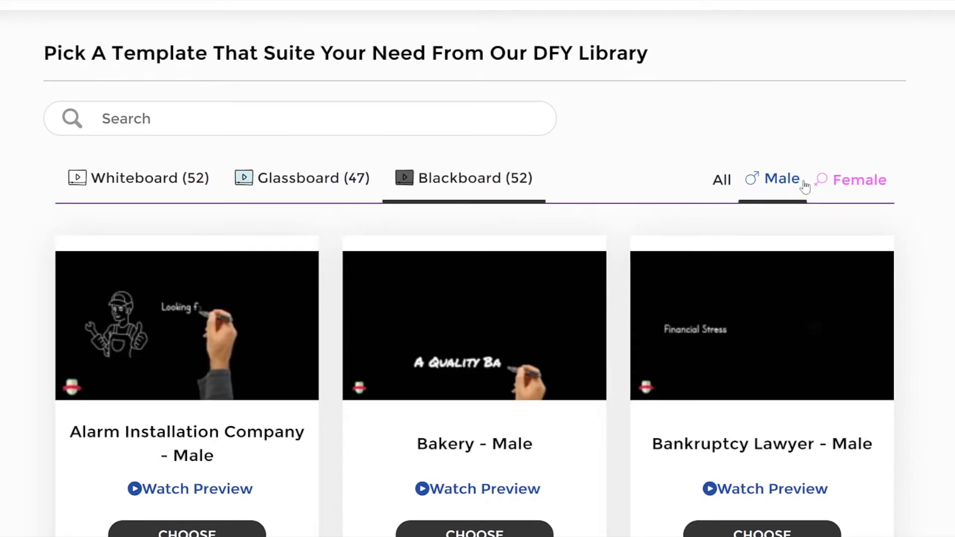
click(823, 188)
scroll(624, 255, down, 10)
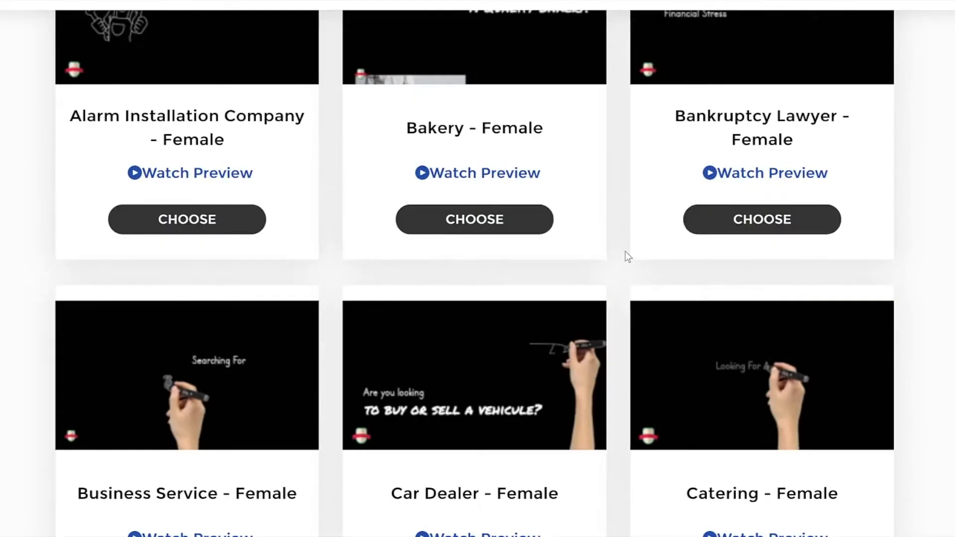
scroll(627, 256, up, 10)
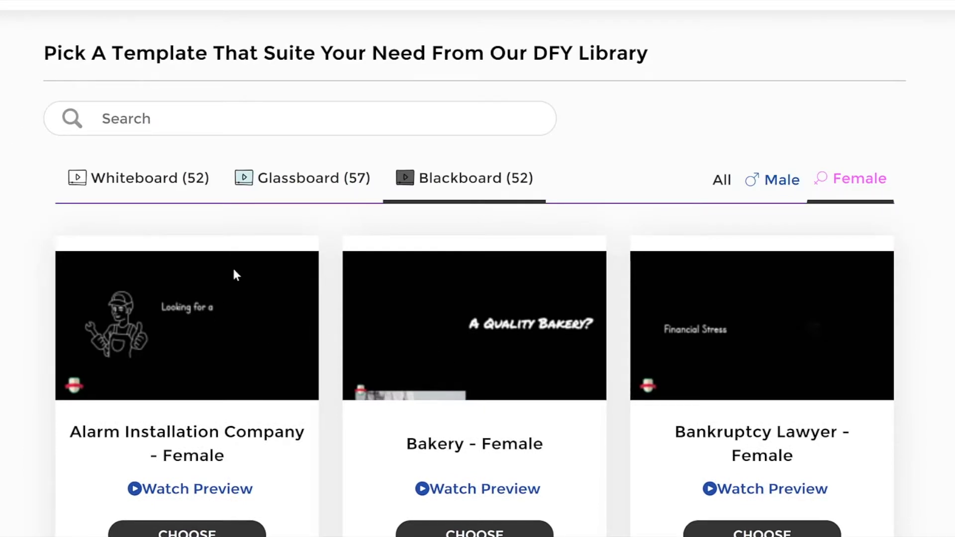
Step: Start the project from the Bakery - Female template in the Whiteboard category
click(135, 183)
scroll(347, 384, down, 6)
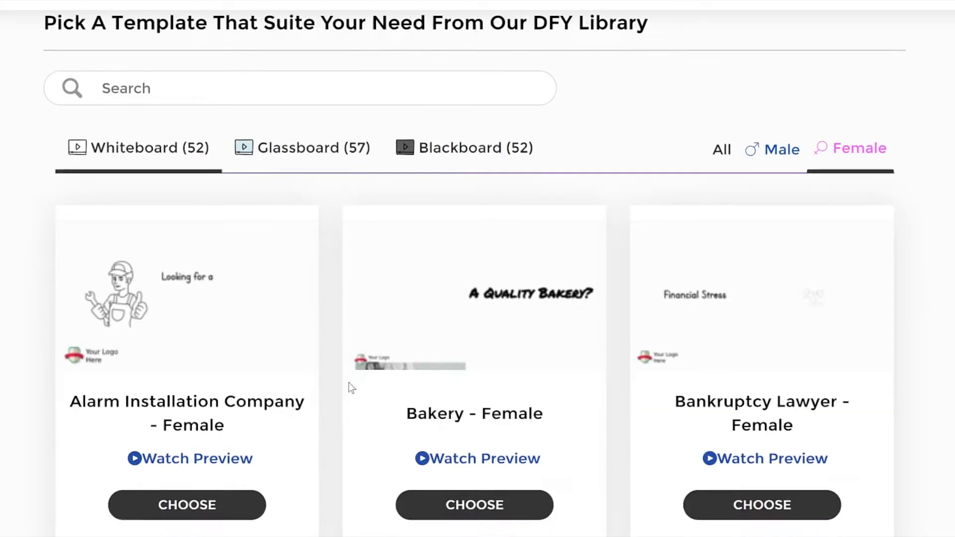
scroll(496, 337, up, 3)
click(498, 345)
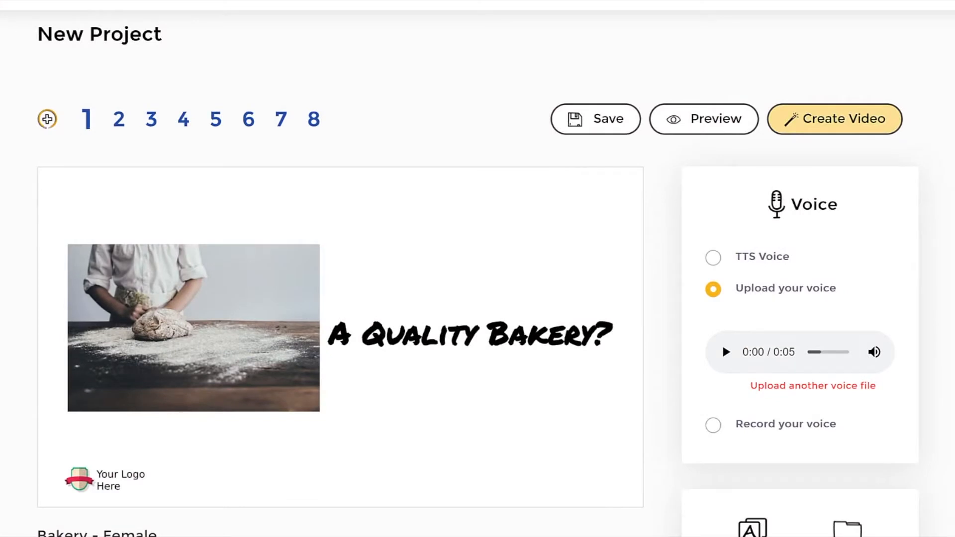
mouse_move(44, 442)
mouse_down()
mouse_move(169, 462)
mouse_move(97, 501)
mouse_move(46, 444)
mouse_up()
mouse_move(271, 436)
mouse_down()
mouse_move(192, 467)
mouse_move(234, 475)
mouse_up()
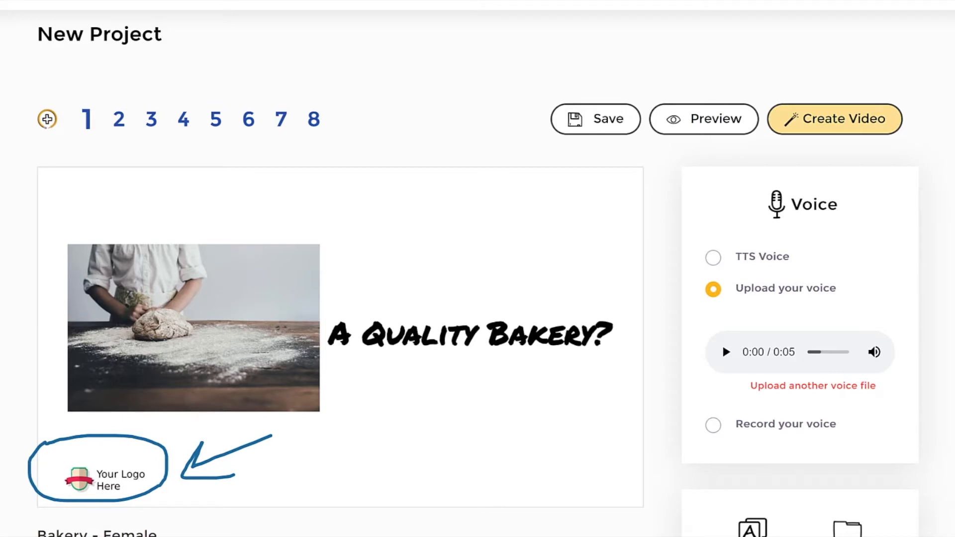
Step: Look through the bakery template's scenes from 2 to 7, and return to scene 1
click(122, 120)
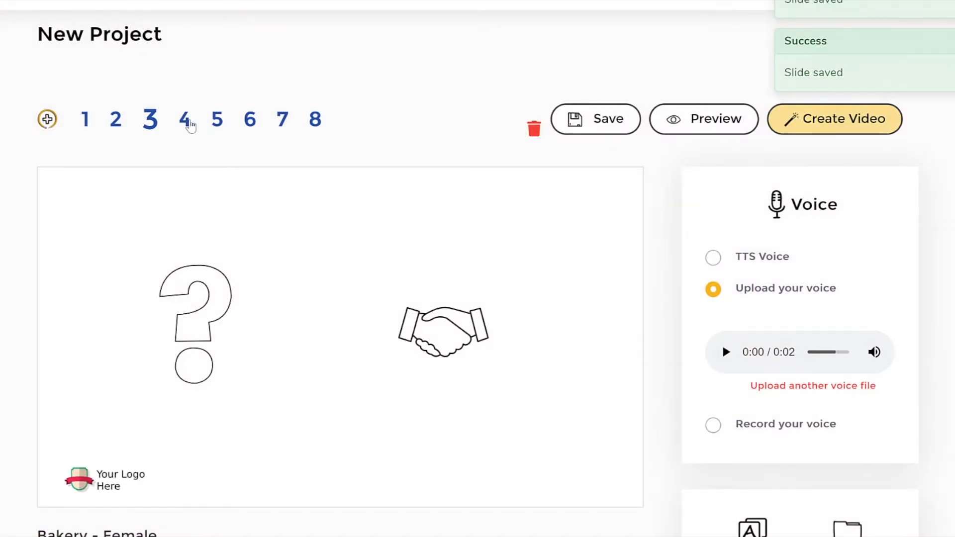
click(188, 121)
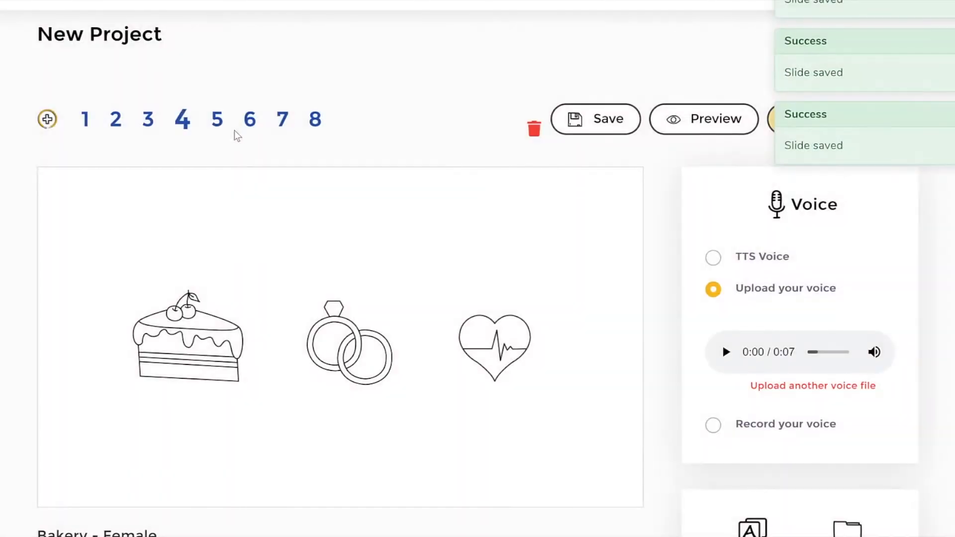
click(212, 120)
click(247, 122)
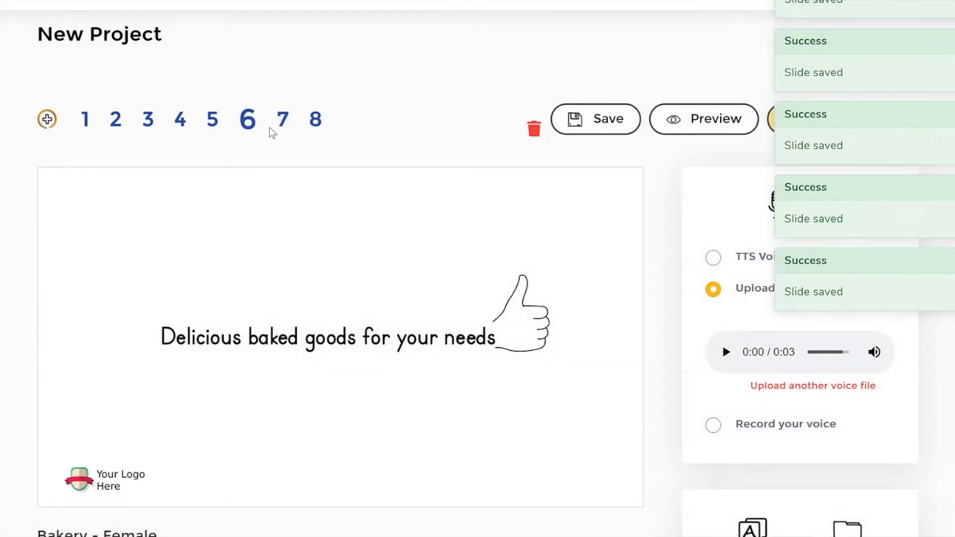
click(281, 124)
click(87, 125)
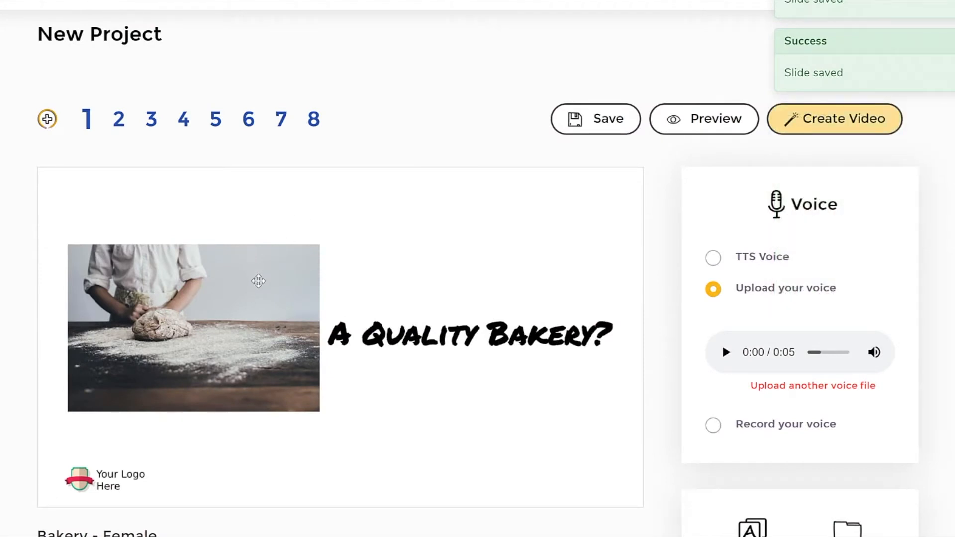
Step: Delete the dough-kneading photo from scene 1
click(273, 264)
scroll(1, 230, down, 1)
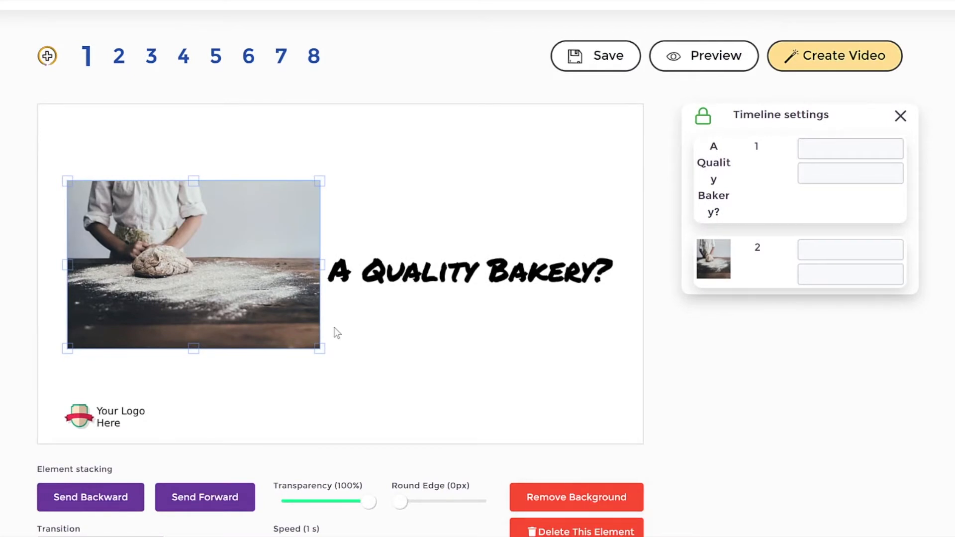
scroll(603, 402, down, 1)
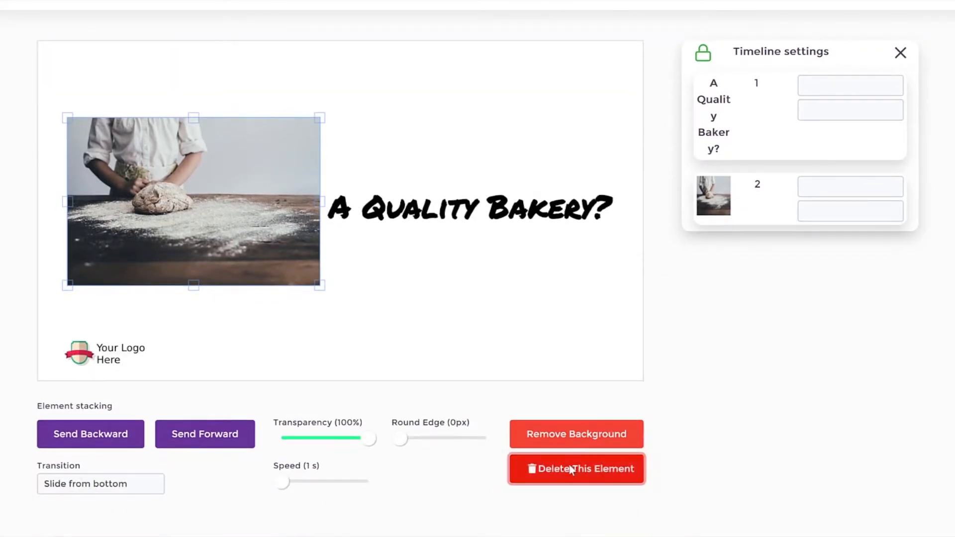
click(571, 470)
Step: Load more illustrations in the library's Assets collection and add the one with three people around a birthday cake to scene 1
click(865, 411)
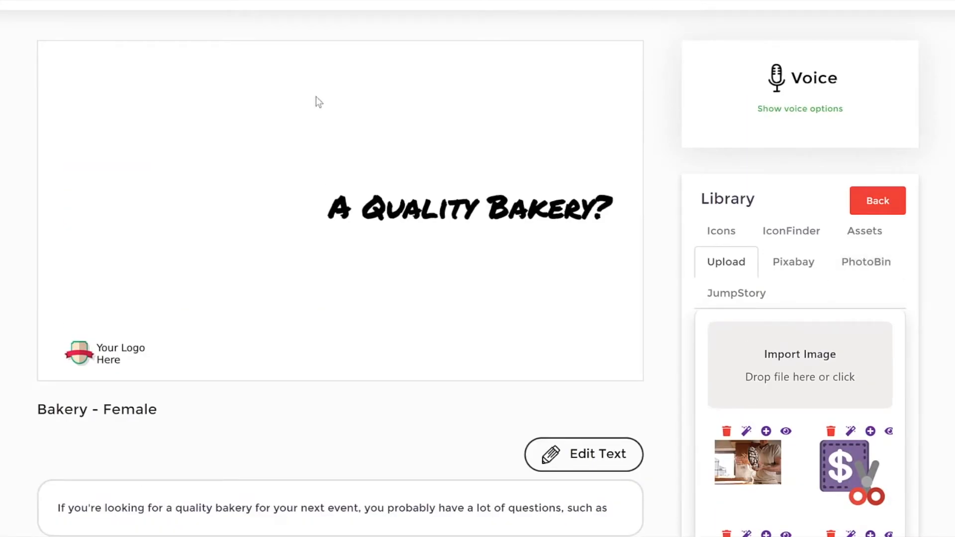
click(870, 234)
click(847, 336)
scroll(849, 430, down, 10)
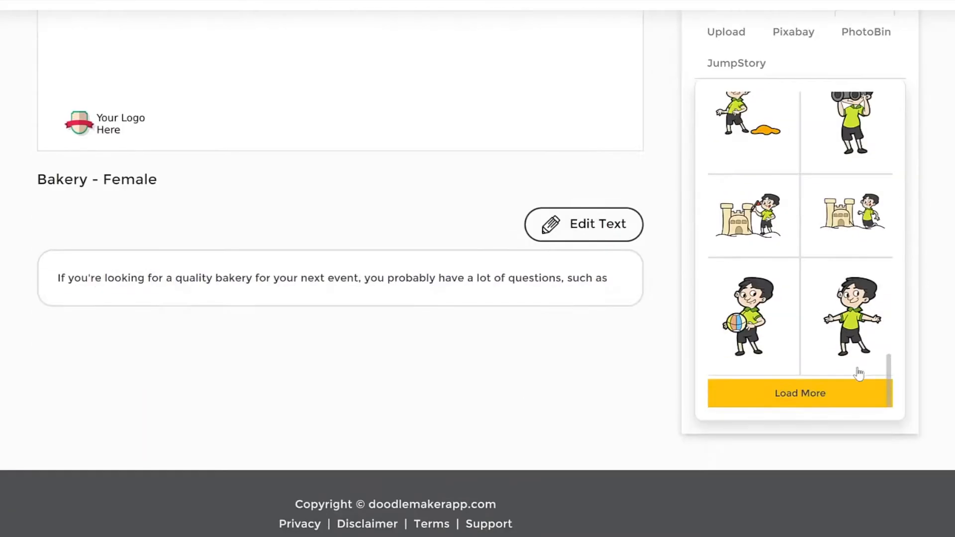
scroll(859, 373, up, 5)
scroll(821, 330, down, 7)
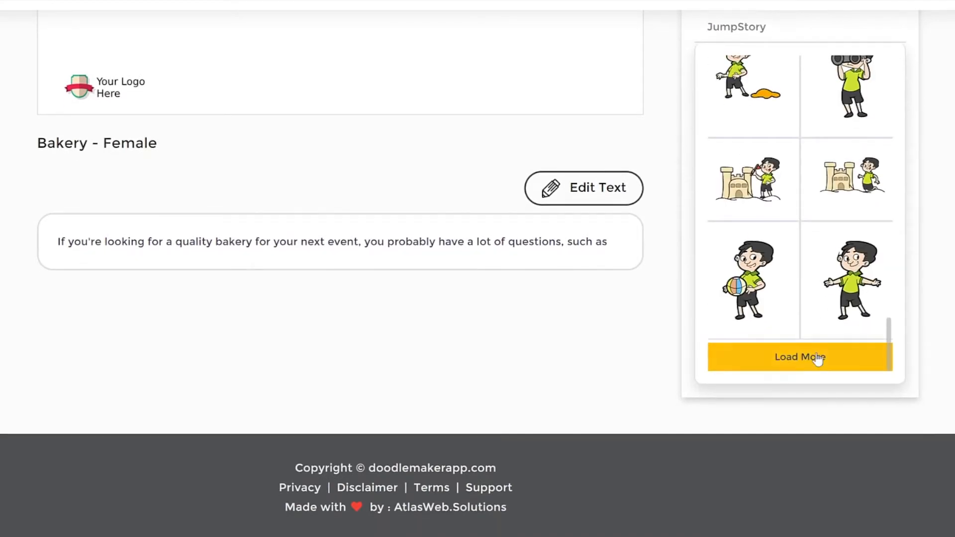
click(817, 358)
scroll(846, 199, down, 2)
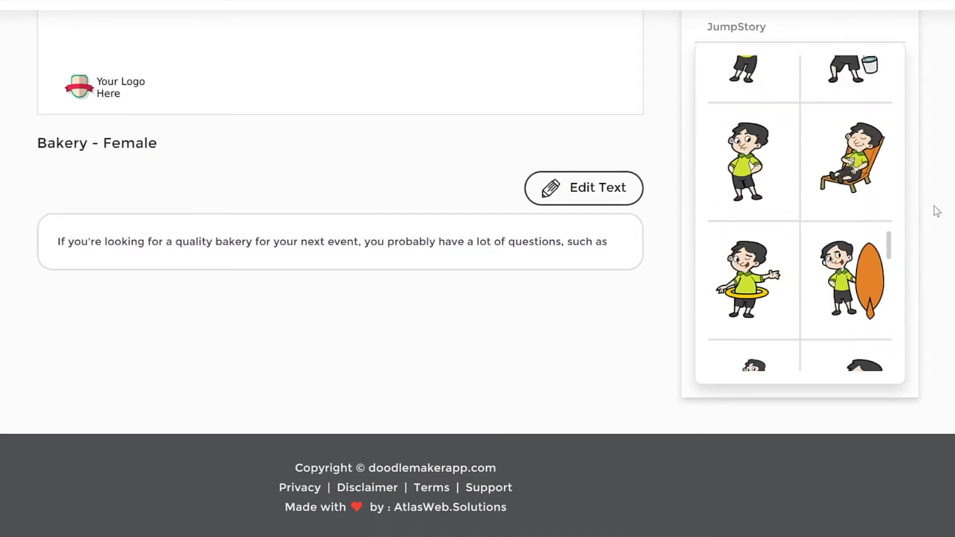
scroll(935, 210, up, 3)
scroll(819, 255, down, 4)
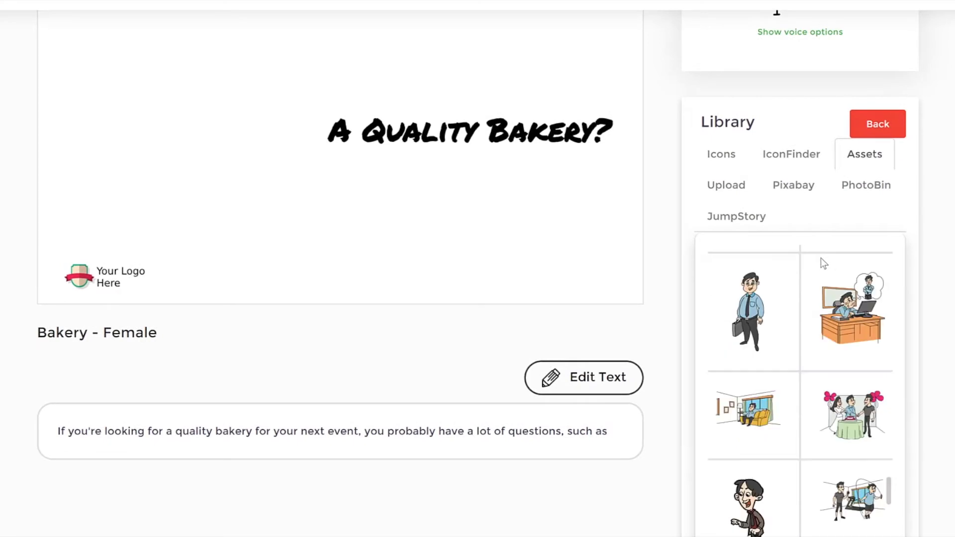
click(856, 413)
Step: Enlarge the birthday cake illustration and place it beside the bakery title, above the logo
scroll(511, 179, up, 3)
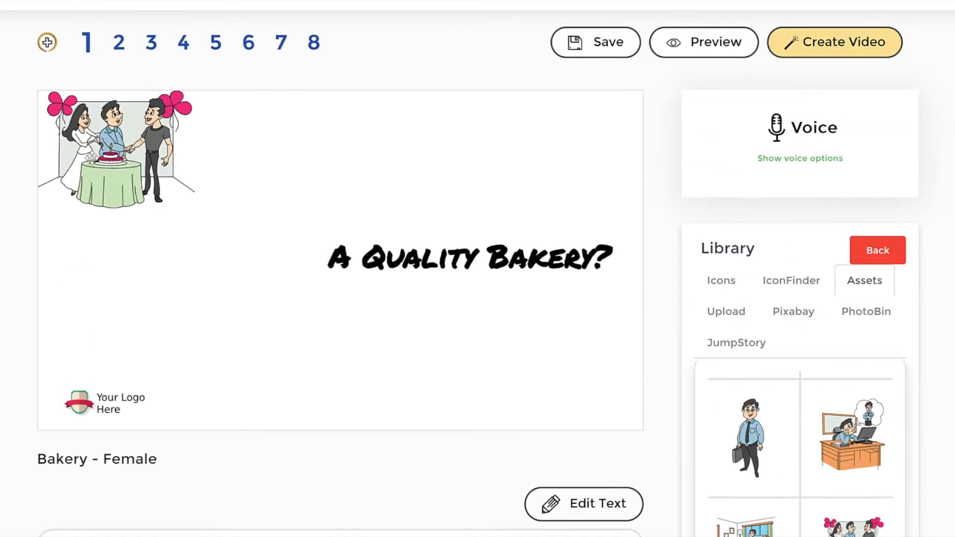
click(91, 159)
drag(220, 258, 287, 347)
mouse_move(211, 232)
mouse_down()
mouse_move(194, 233)
mouse_move(204, 233)
mouse_up()
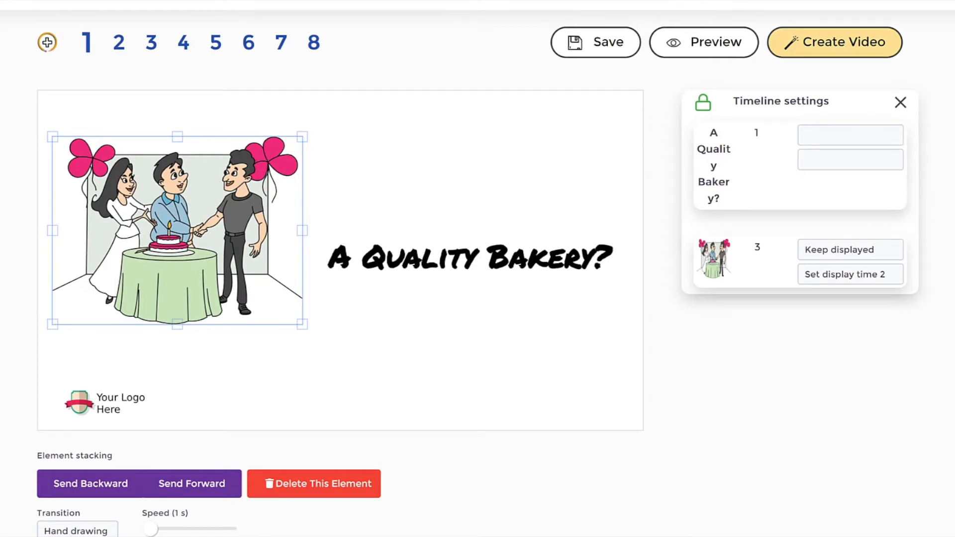
click(388, 189)
click(167, 215)
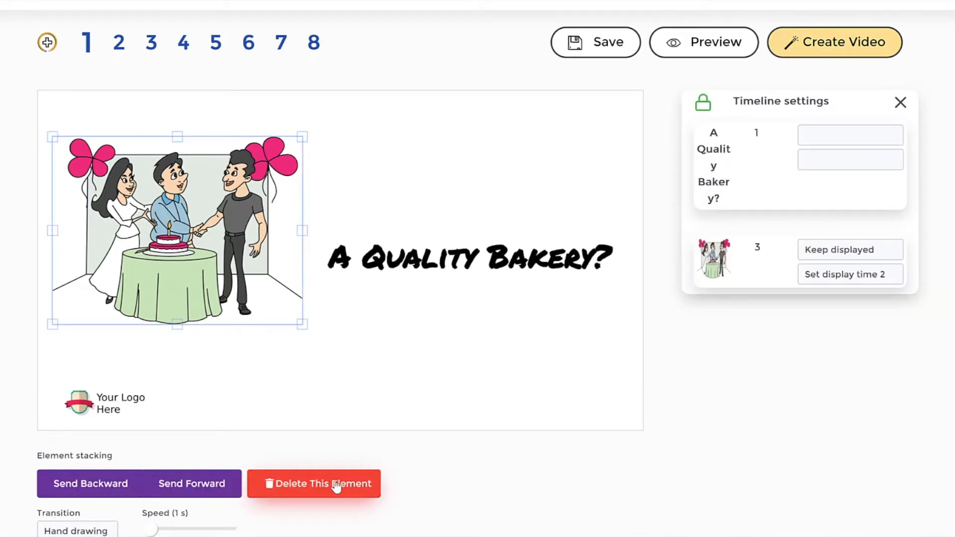
click(418, 351)
Step: Move the "A Quality Bakery?" title below the birthday cake illustration and shift the illustration slightly up
click(463, 268)
drag(463, 267, 368, 332)
drag(191, 211, 183, 188)
drag(331, 326, 308, 326)
click(471, 252)
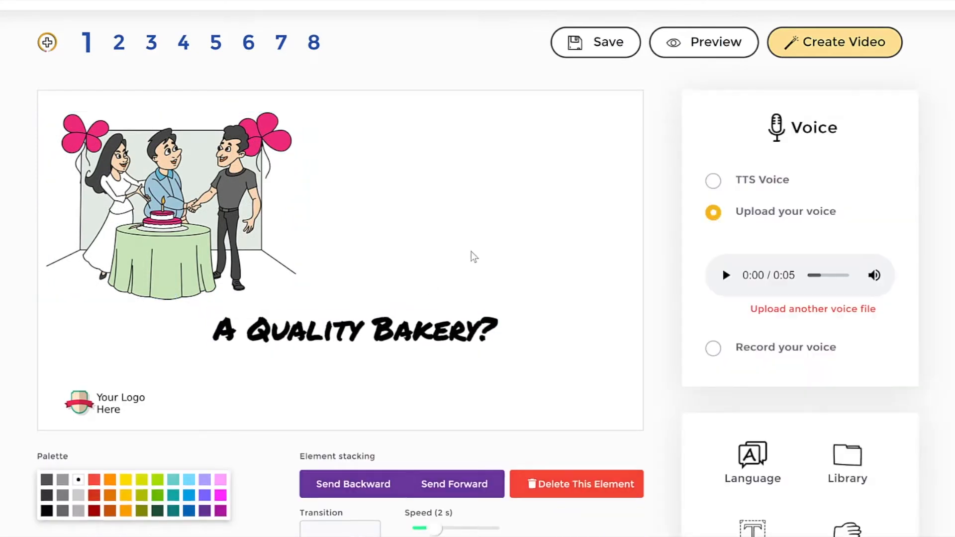
Step: Search the JumpStory image library for "cake"
click(853, 463)
click(761, 343)
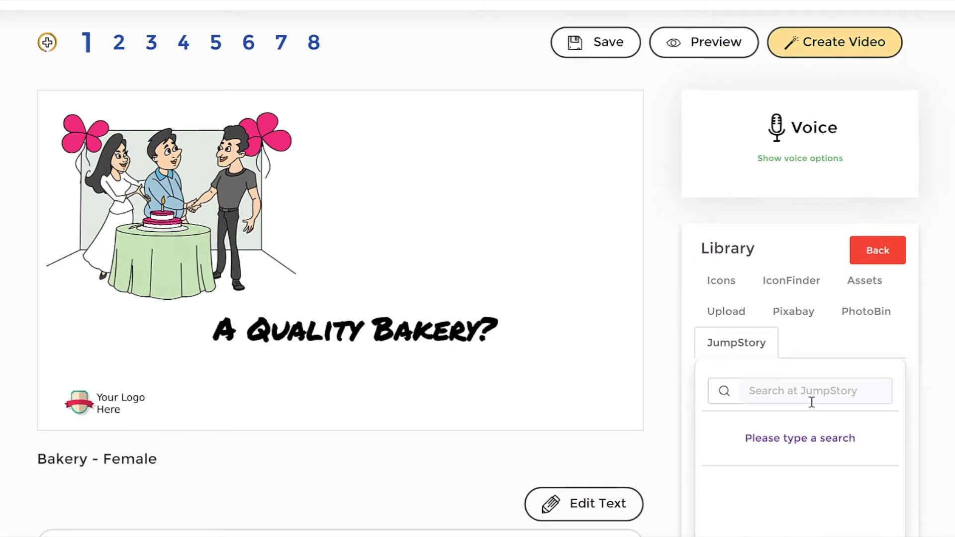
click(811, 400)
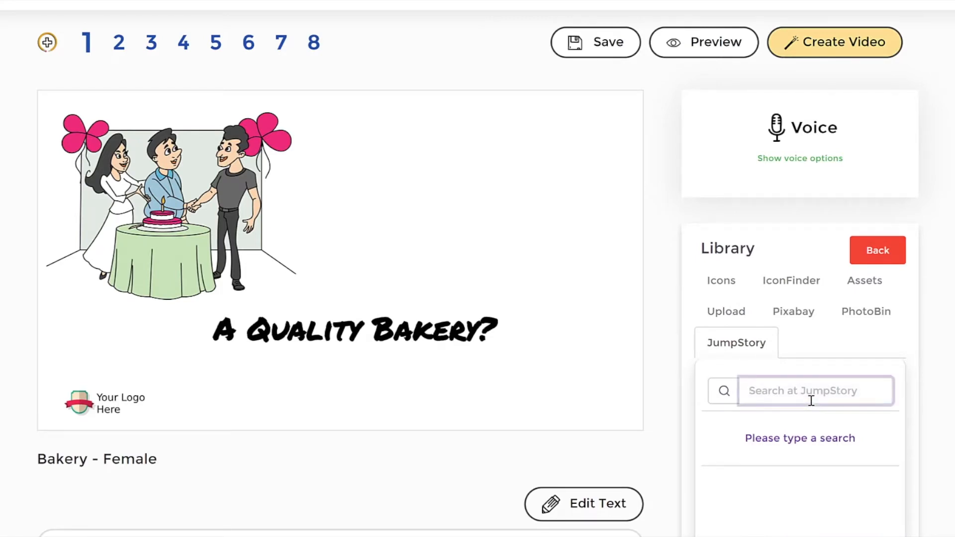
text(cake)
key(Return)
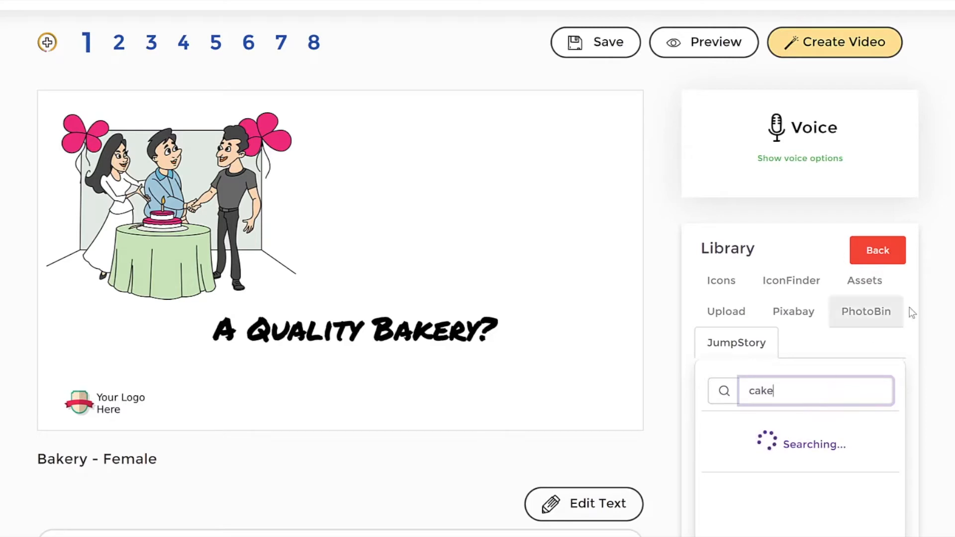
Step: Browse the cake images and add the cupcake topped with a red heart to scene 1
scroll(912, 312, down, 1)
scroll(851, 323, down, 6)
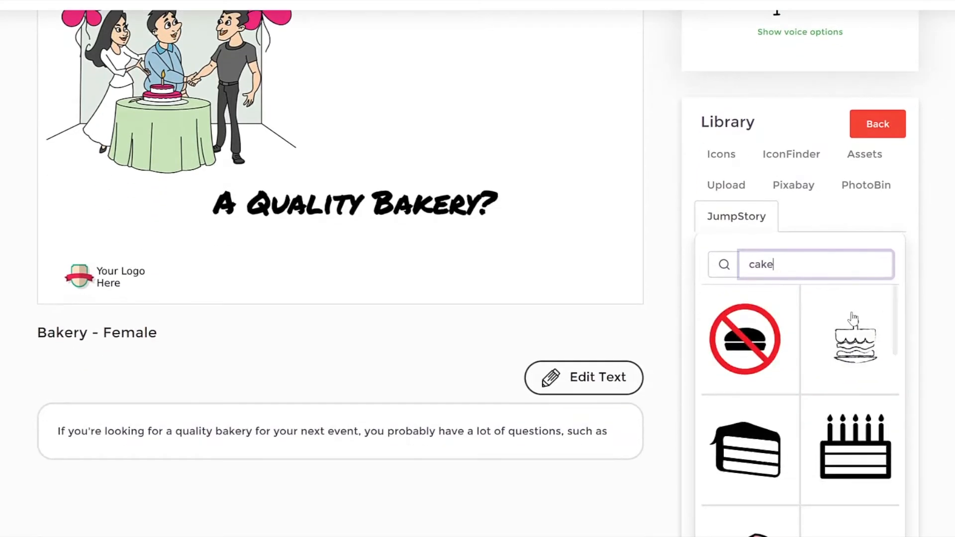
scroll(853, 327, up, 5)
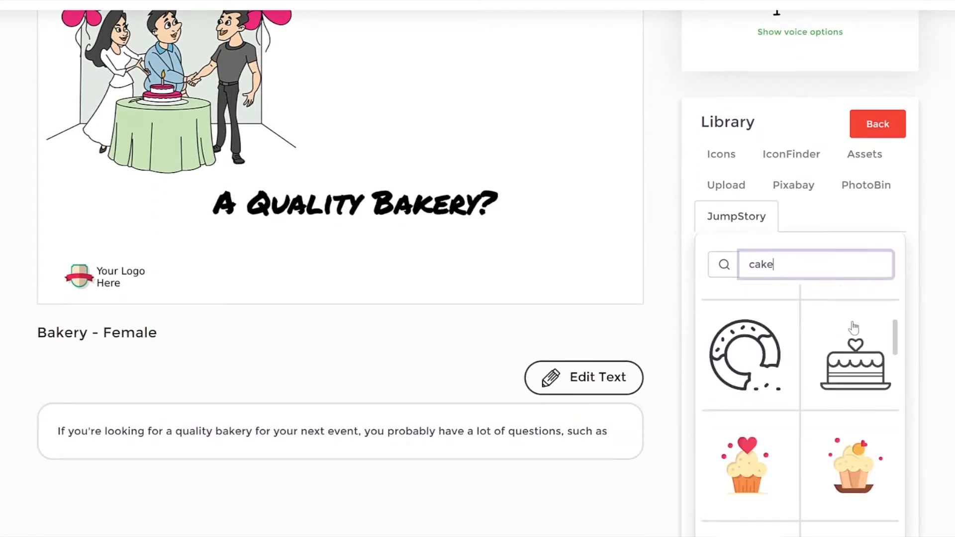
scroll(853, 328, down, 5)
scroll(853, 328, up, 3)
click(754, 475)
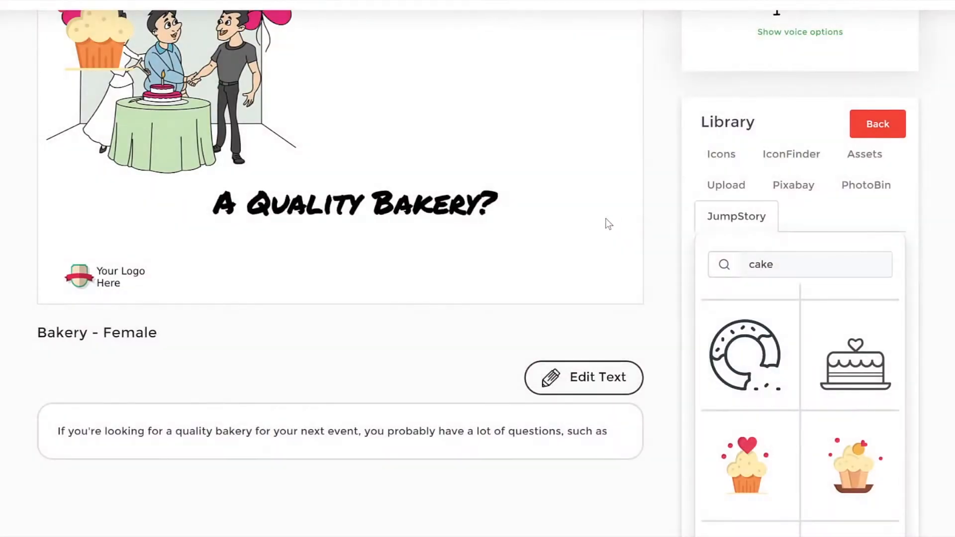
Step: Enlarge the cupcake and place it in the empty area of the scene opposite the birthday cake illustration
scroll(608, 224, up, 4)
drag(96, 221, 484, 234)
drag(546, 284, 588, 353)
drag(457, 211, 437, 221)
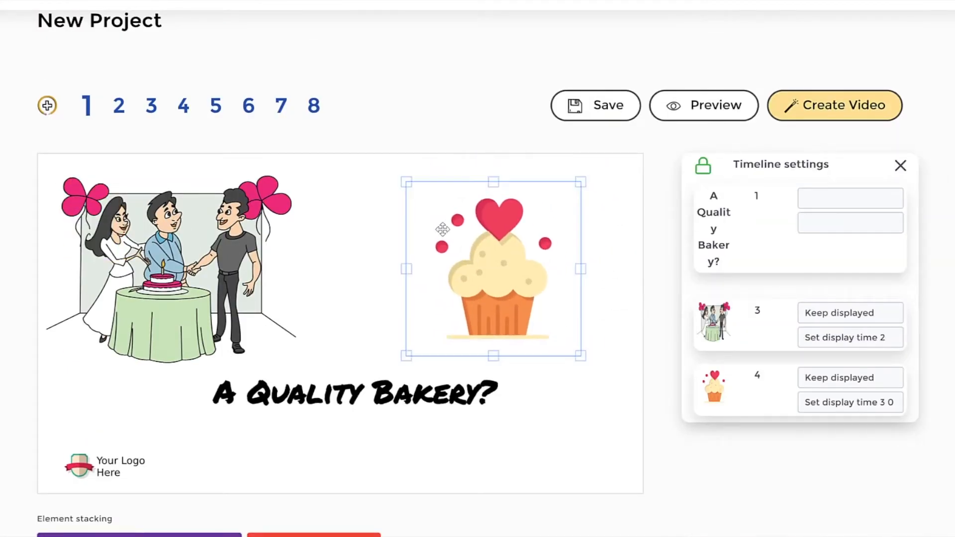
Step: Keep the cupcake's transition as Hand drawing and set its speed to 1.5 s
scroll(95, 487, down, 3)
click(92, 471)
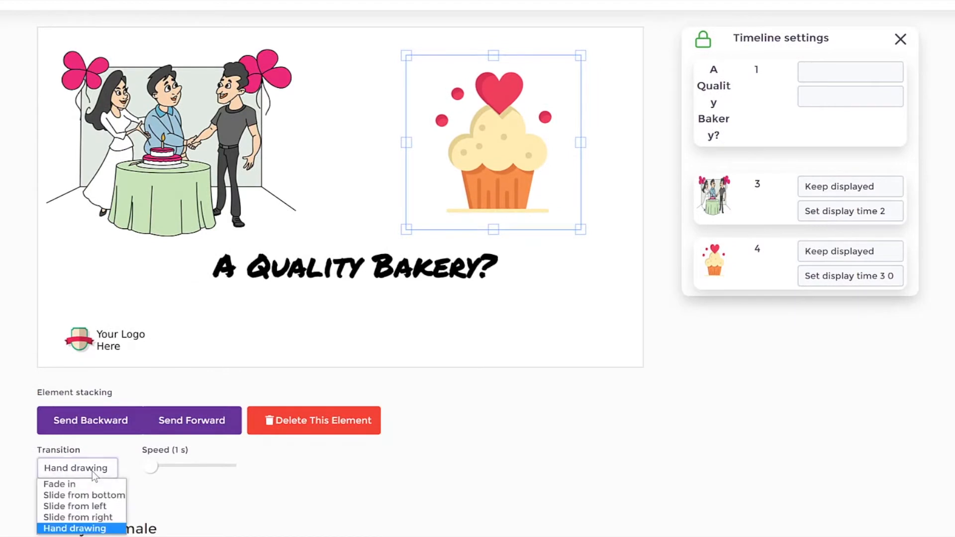
click(75, 527)
drag(154, 469, 165, 472)
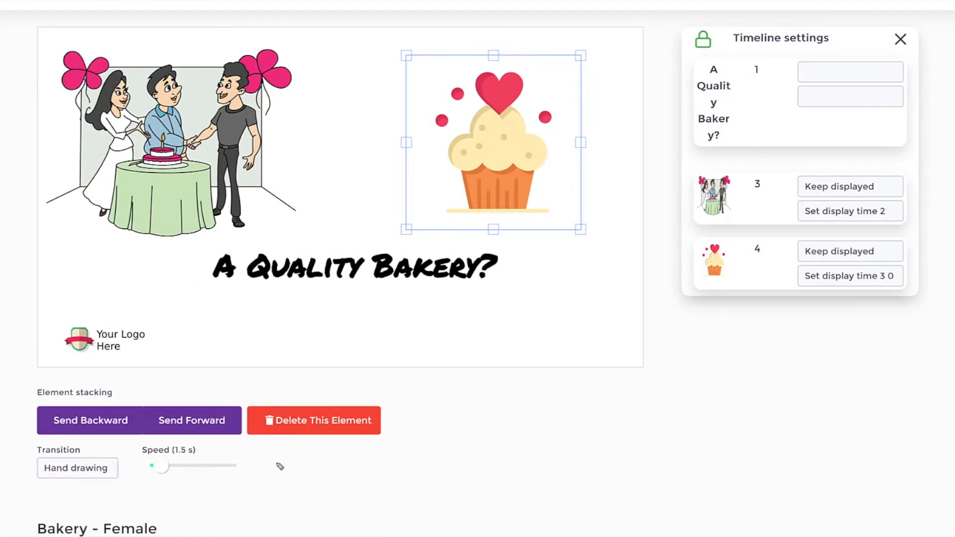
drag(151, 486, 262, 472)
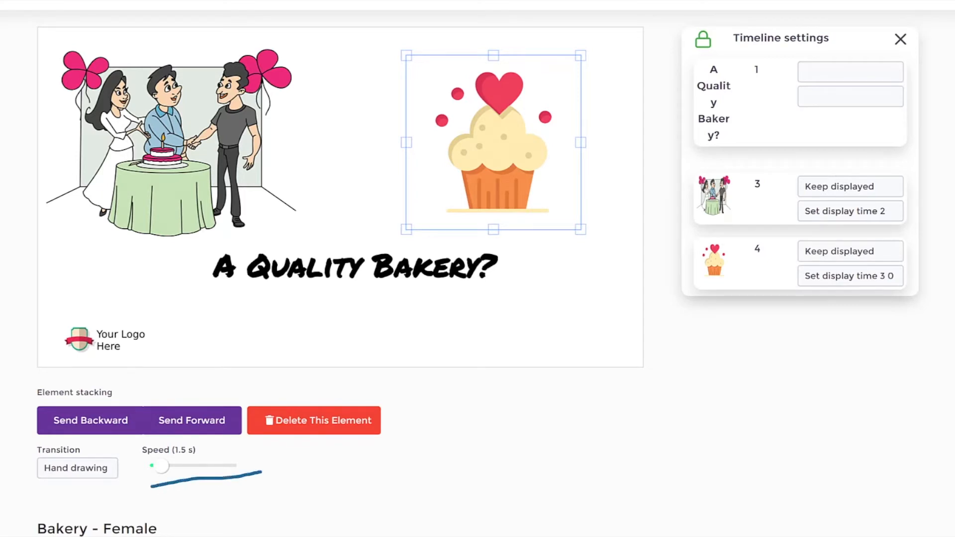
mouse_move(161, 466)
mouse_down()
mouse_move(172, 468)
mouse_move(162, 466)
mouse_up()
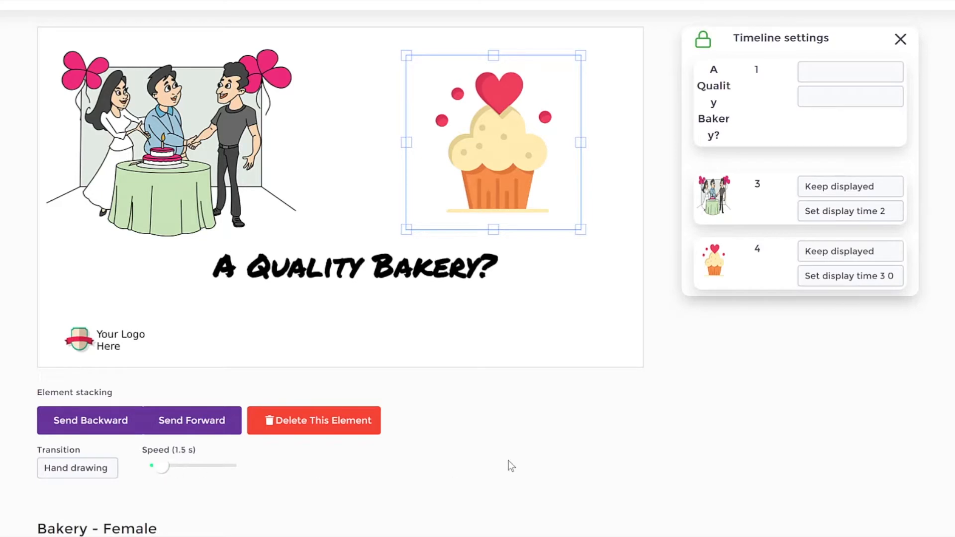
Step: Nudge the cupcake slightly toward the birthday cake illustration and unlock the timeline settings
click(638, 267)
drag(507, 136, 491, 139)
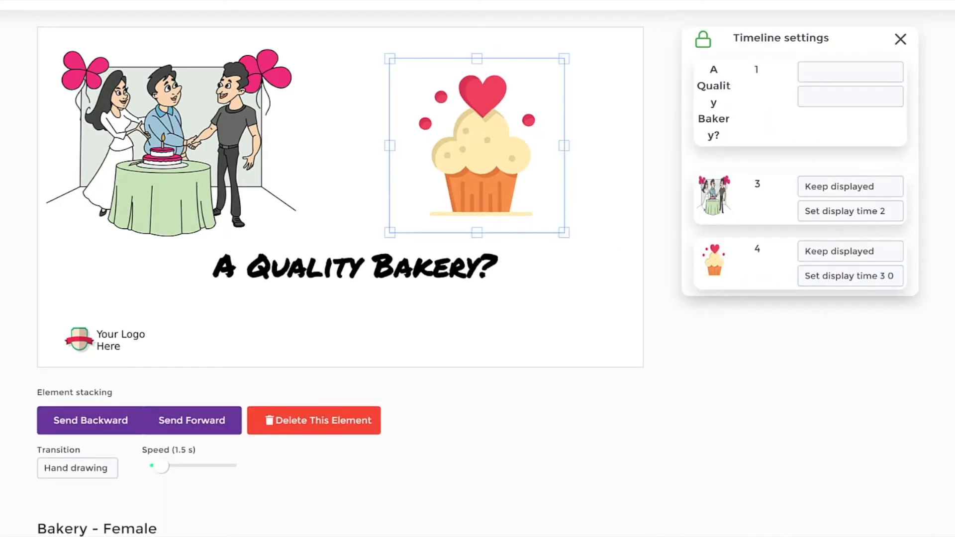
mouse_move(726, 3)
mouse_down()
mouse_move(952, 84)
mouse_move(657, 270)
mouse_move(647, 42)
mouse_move(734, 51)
mouse_move(702, 22)
mouse_move(690, 58)
mouse_up()
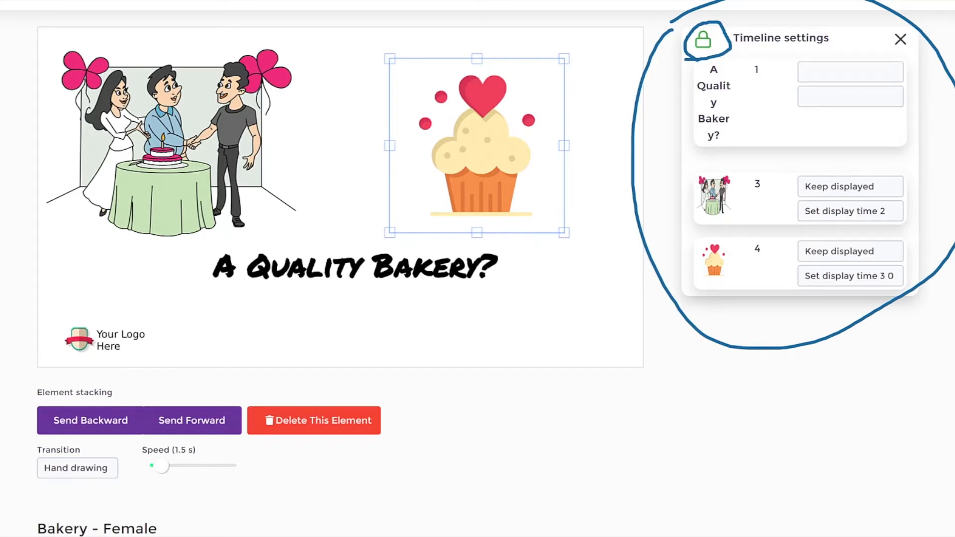
click(703, 39)
mouse_move(294, 288)
mouse_down()
mouse_move(485, 289)
mouse_move(550, 279)
mouse_move(554, 287)
mouse_up()
click(381, 336)
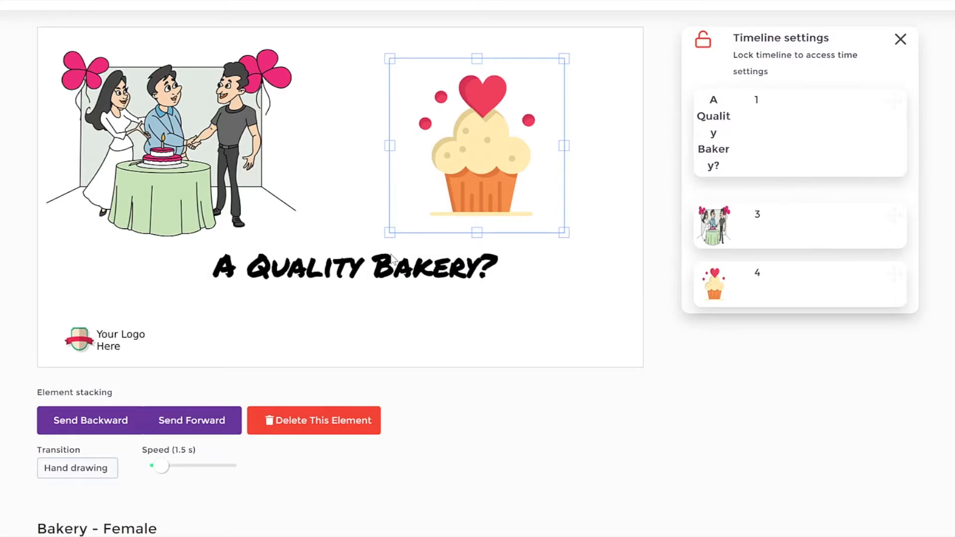
Step: Lower the bakery title slightly, bring the birthday illustration and cupcake closer together, and enlarge the cupcake a little
click(328, 276)
drag(342, 279, 327, 294)
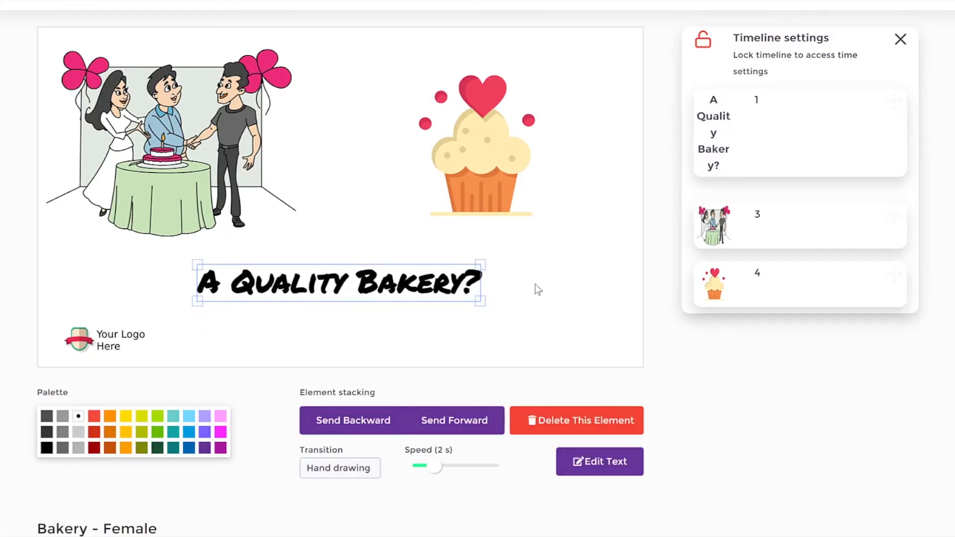
drag(708, 98, 712, 120)
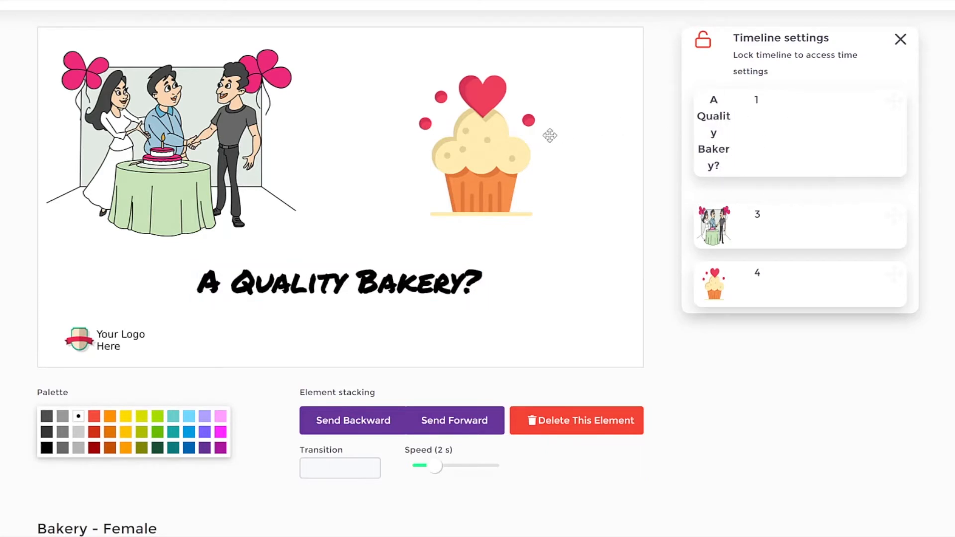
drag(190, 109, 204, 111)
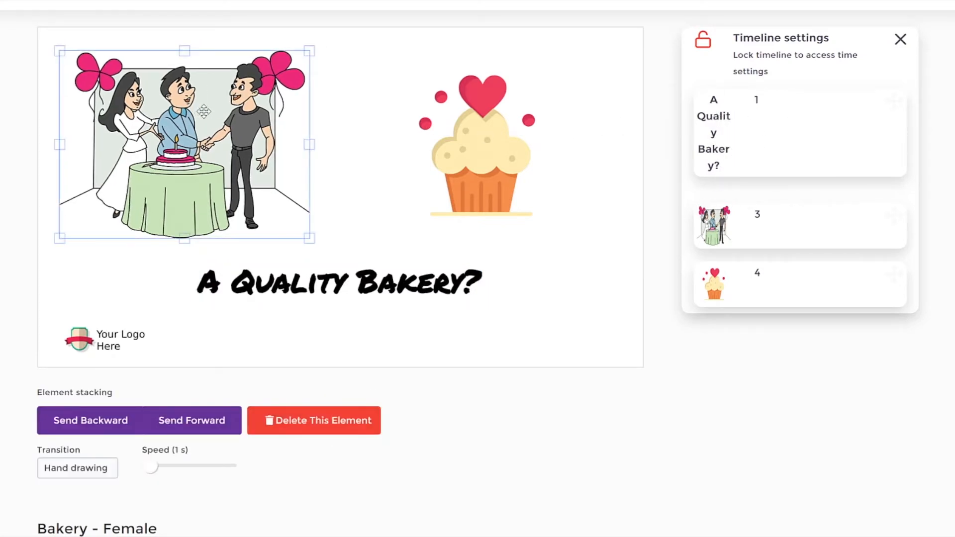
drag(485, 177, 470, 169)
drag(550, 225, 552, 243)
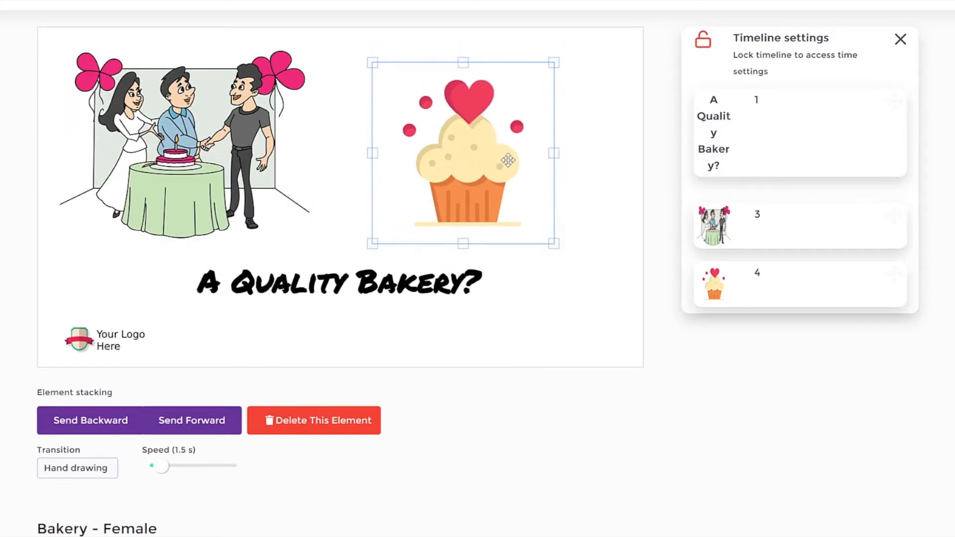
Step: Move the cupcake ahead of the birthday cake illustration in the timeline order, directly after the bakery title
drag(718, 287, 724, 186)
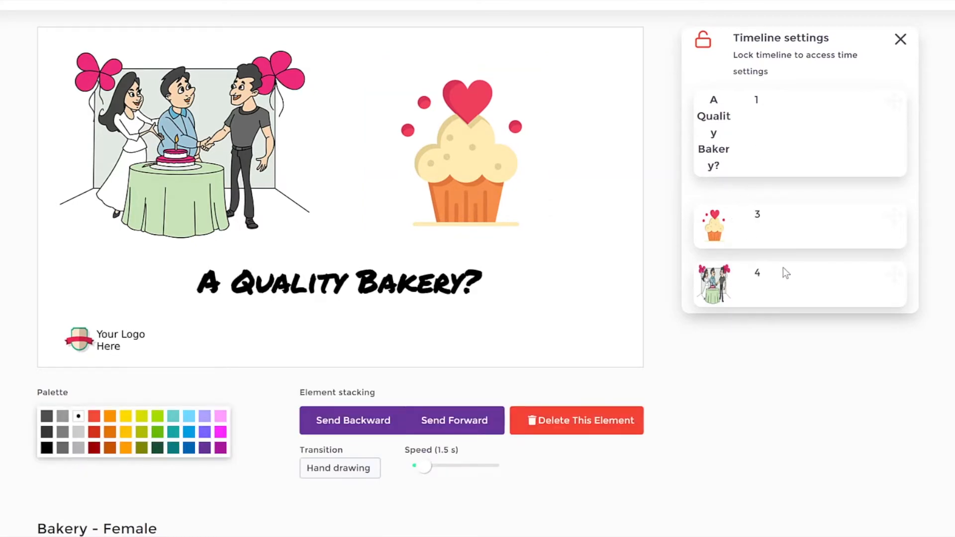
drag(731, 223, 736, 204)
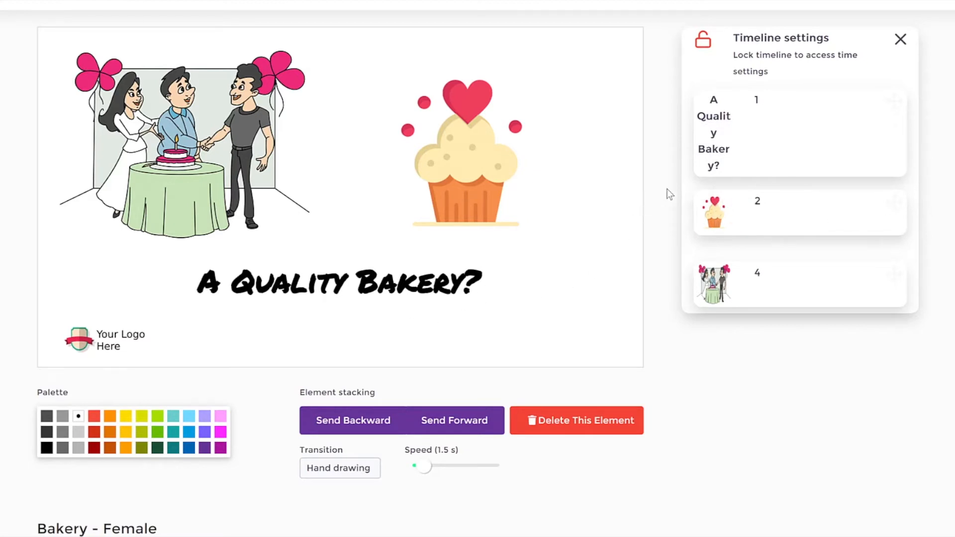
click(476, 145)
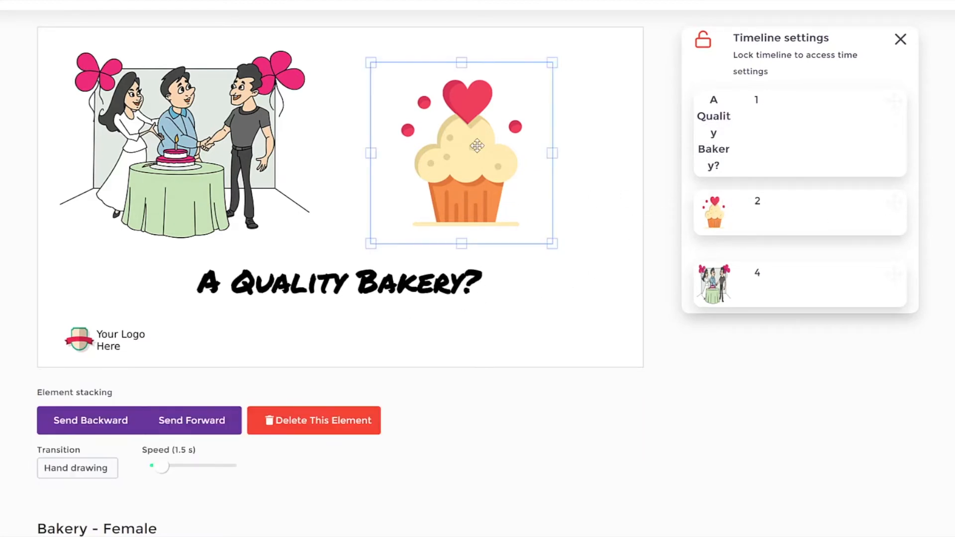
click(254, 157)
click(633, 213)
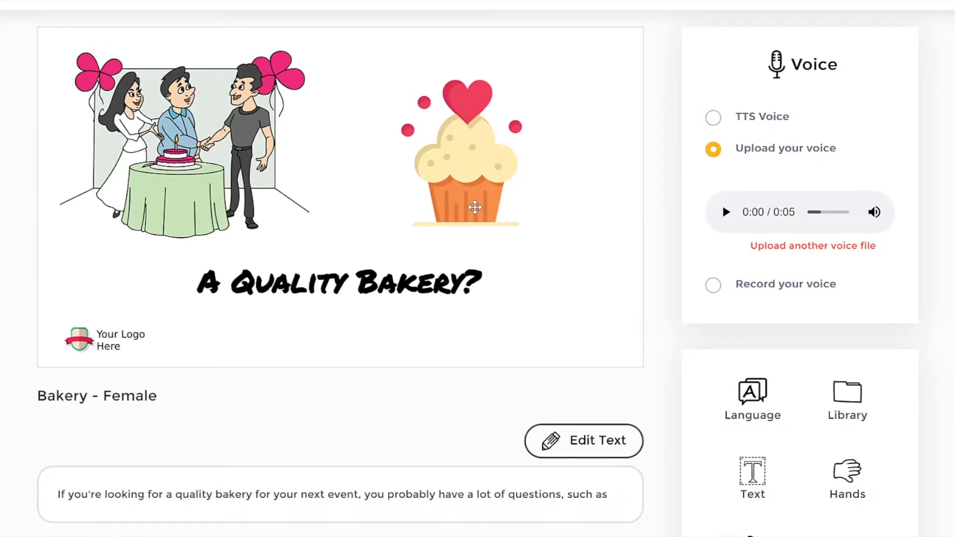
click(474, 208)
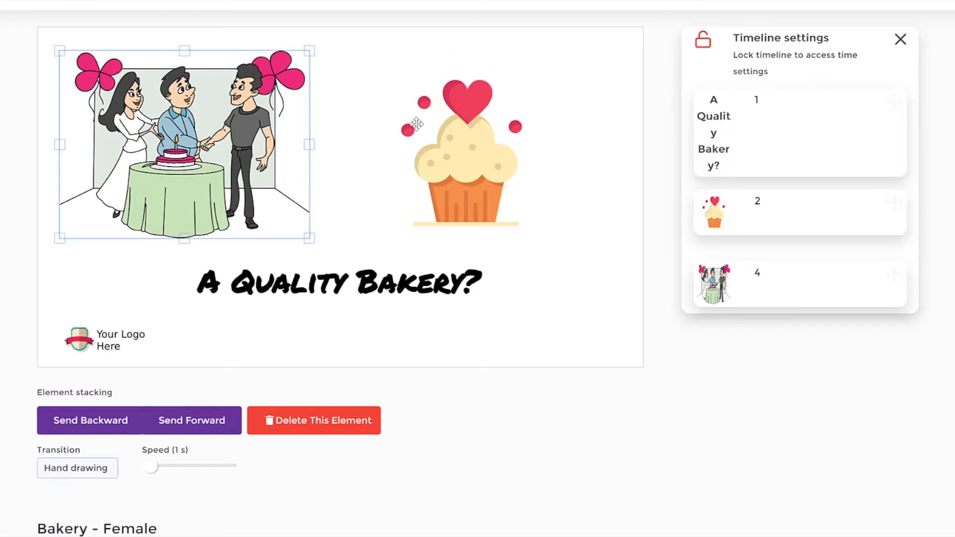
Step: Lock the timeline order and set the bakery title's display time to @3 sec
click(704, 43)
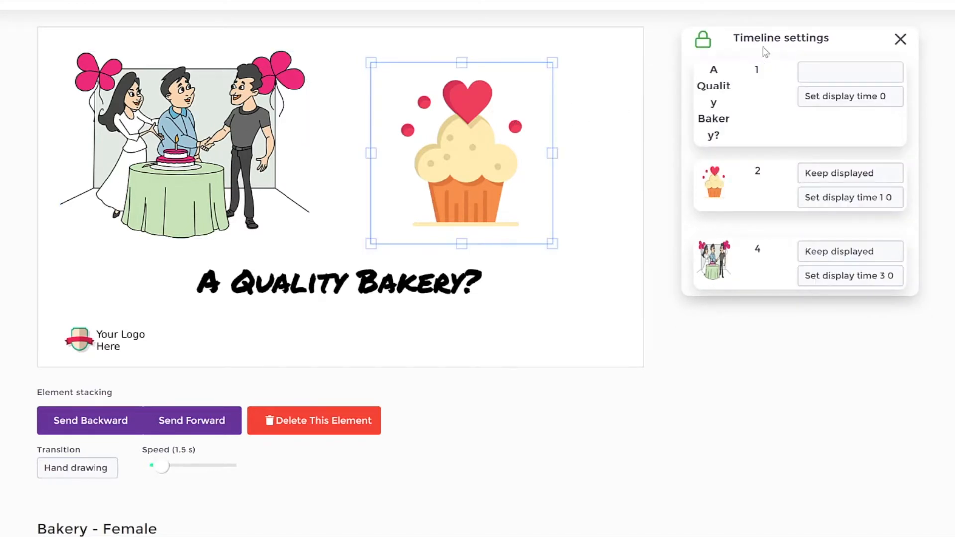
click(853, 95)
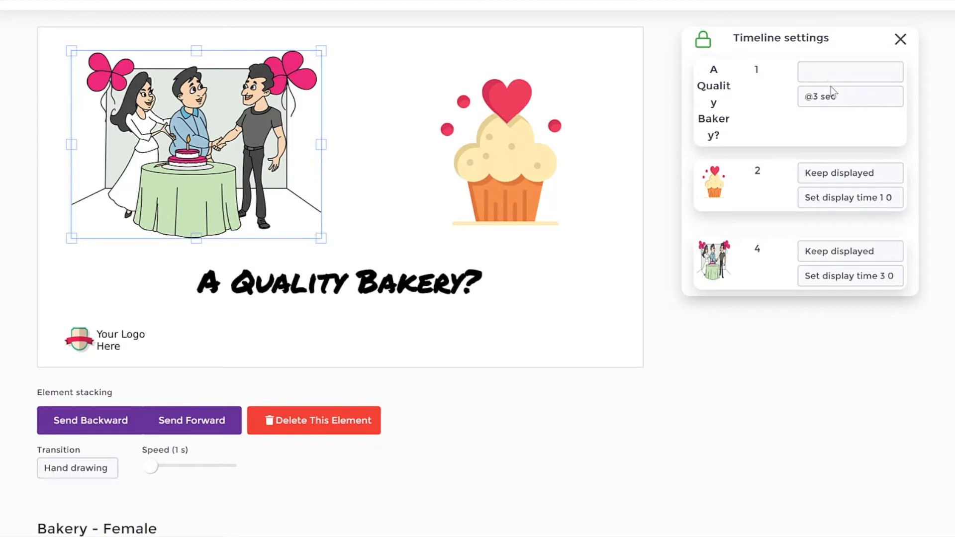
Step: Examine the display and timing options offered for the title, the cupcake and the birthday illustration in the timeline settings
click(828, 73)
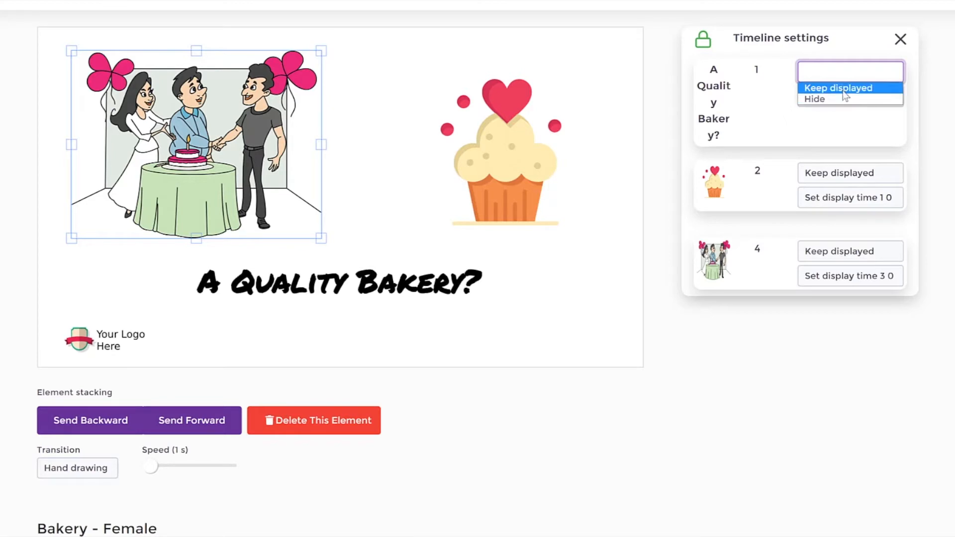
click(845, 180)
click(846, 177)
click(921, 166)
click(869, 200)
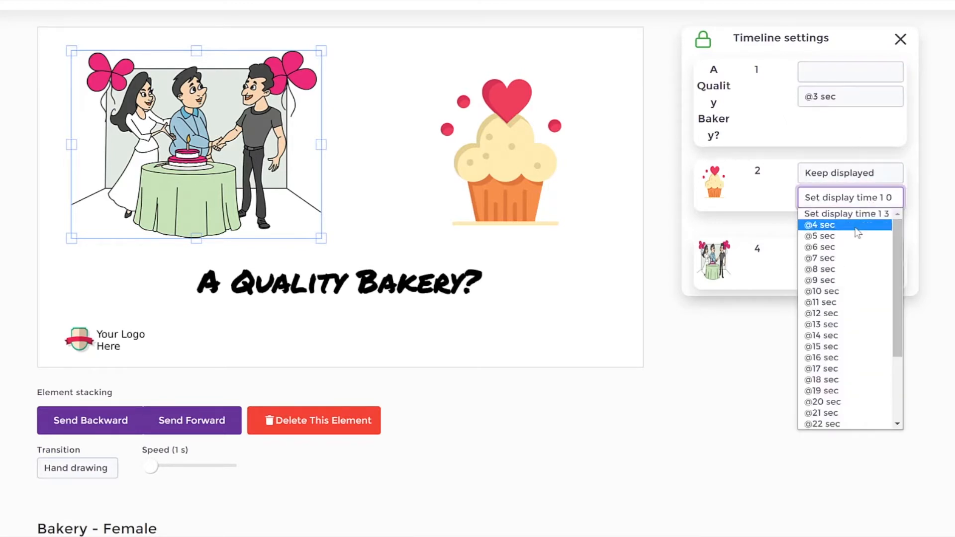
click(901, 167)
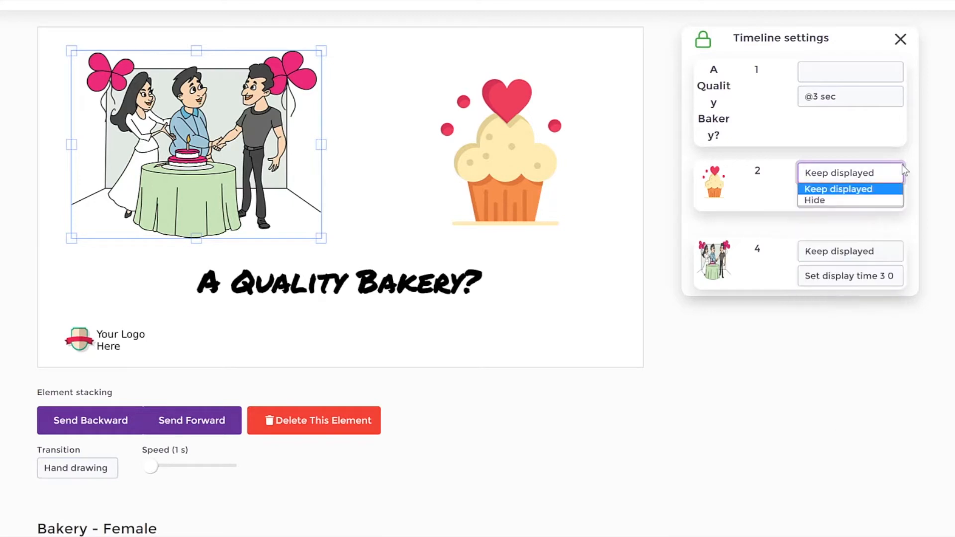
click(910, 133)
click(856, 257)
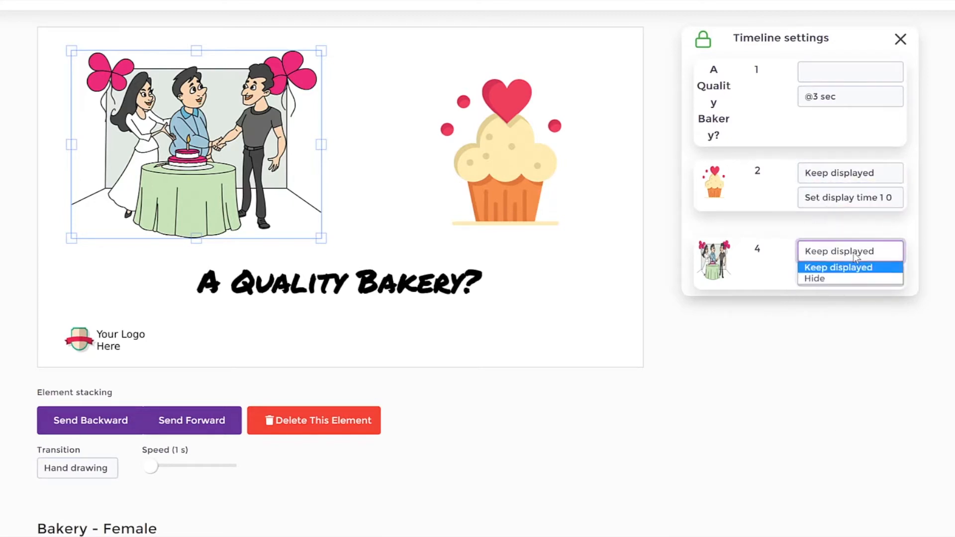
click(797, 240)
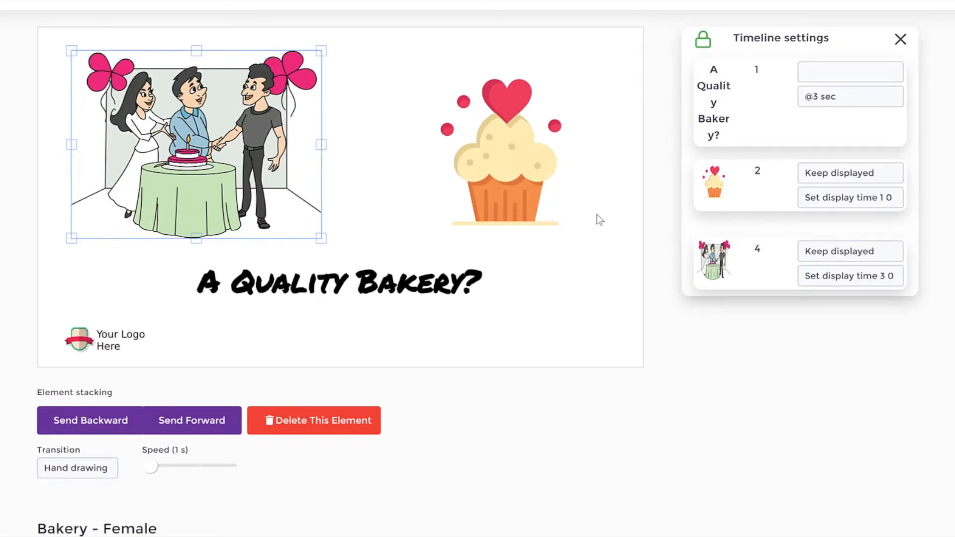
Step: Shift the birthday illustration slightly toward the scene's middle and bring the cupcake closer to it
click(502, 168)
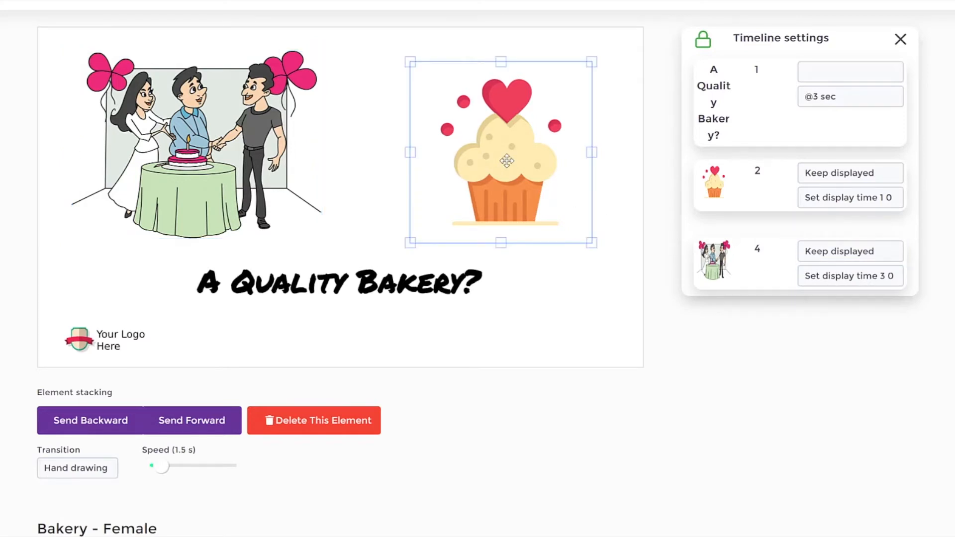
drag(169, 146, 197, 107)
drag(498, 130, 398, 141)
drag(229, 117, 196, 141)
drag(396, 177, 490, 180)
drag(219, 147, 243, 153)
drag(460, 150, 442, 140)
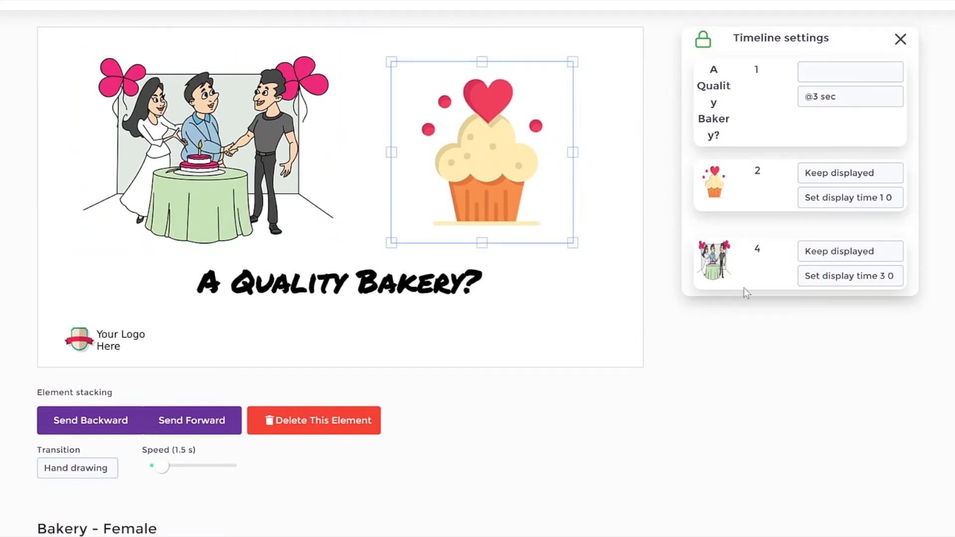
click(607, 229)
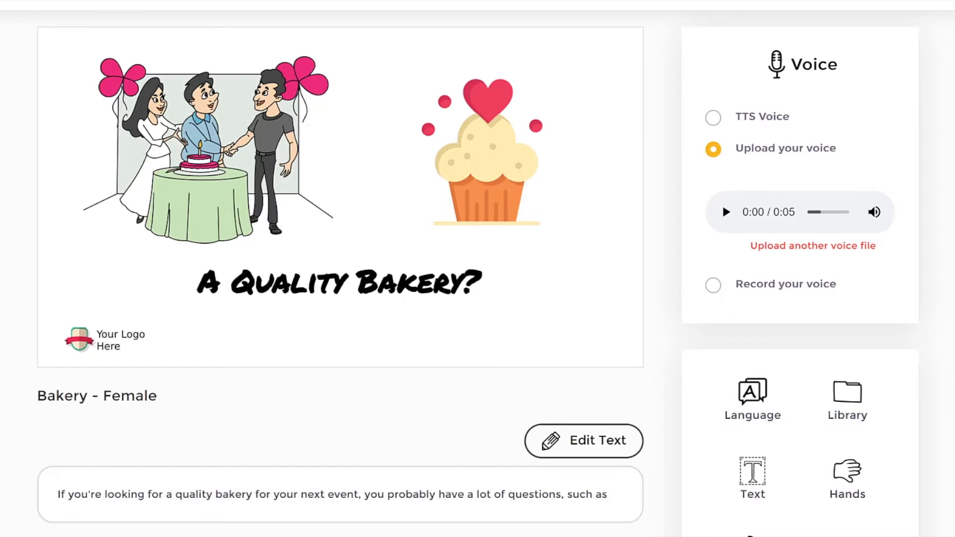
Step: Start a new text element for the scene and keep Primer as its font
scroll(921, 202, down, 1)
scroll(921, 203, up, 3)
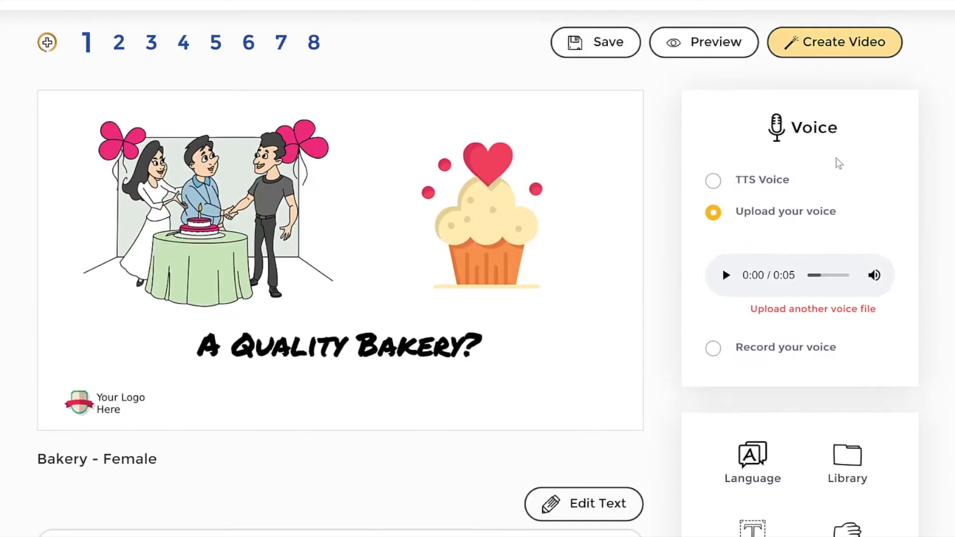
scroll(667, 192, down, 3)
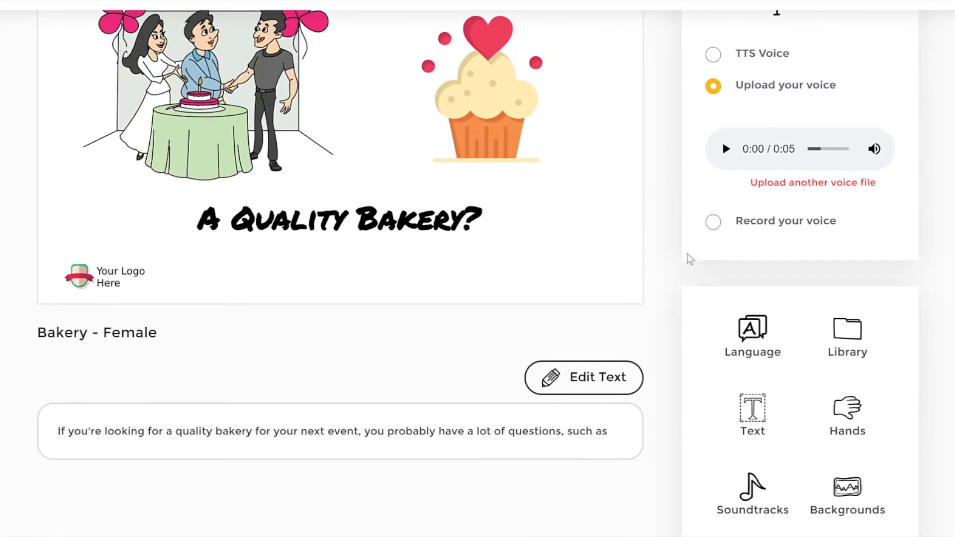
click(761, 415)
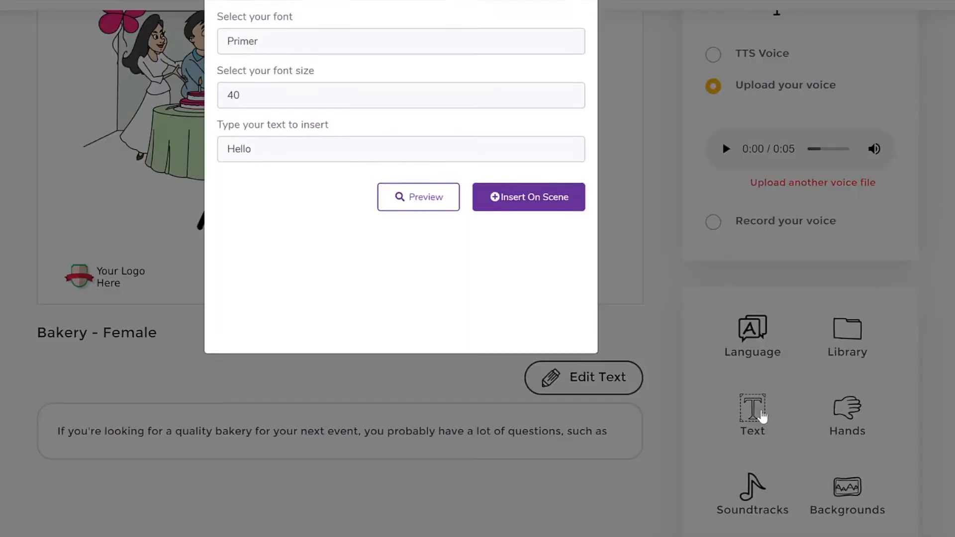
click(308, 63)
mouse_move(580, 98)
mouse_down()
mouse_move(586, 240)
mouse_move(578, 89)
mouse_up()
click(379, 40)
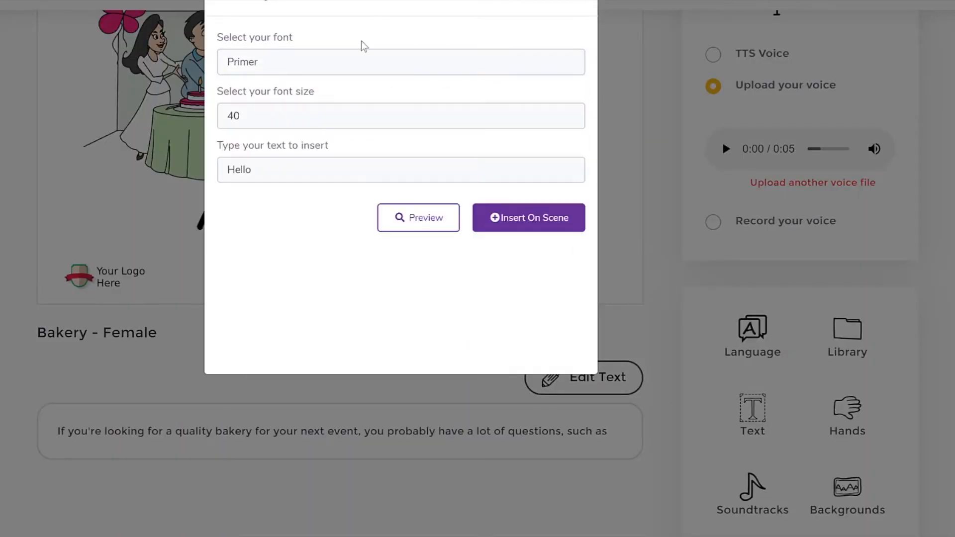
Step: Enter "Get A Special Discount Today" at font size 50 and insert it on the scene
double_click(309, 173)
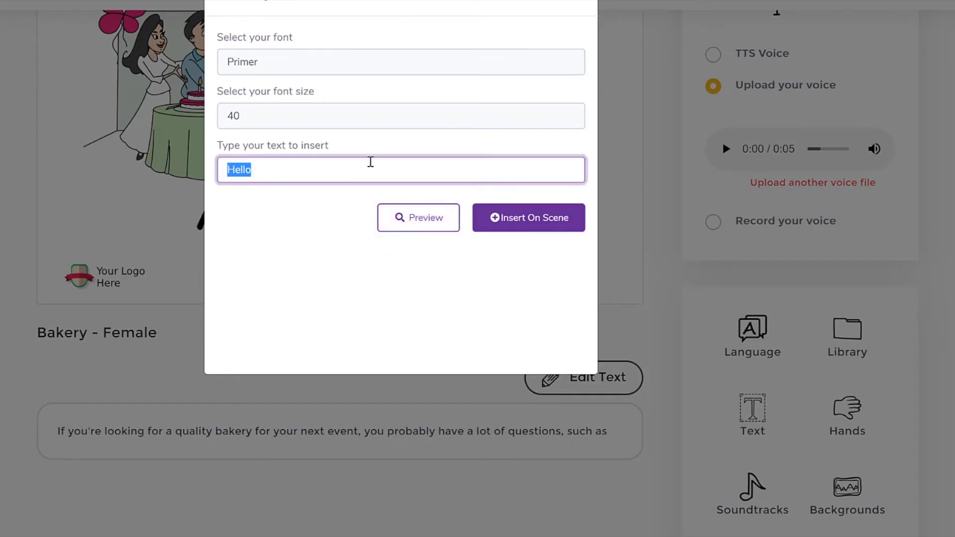
text(Get A Special D)
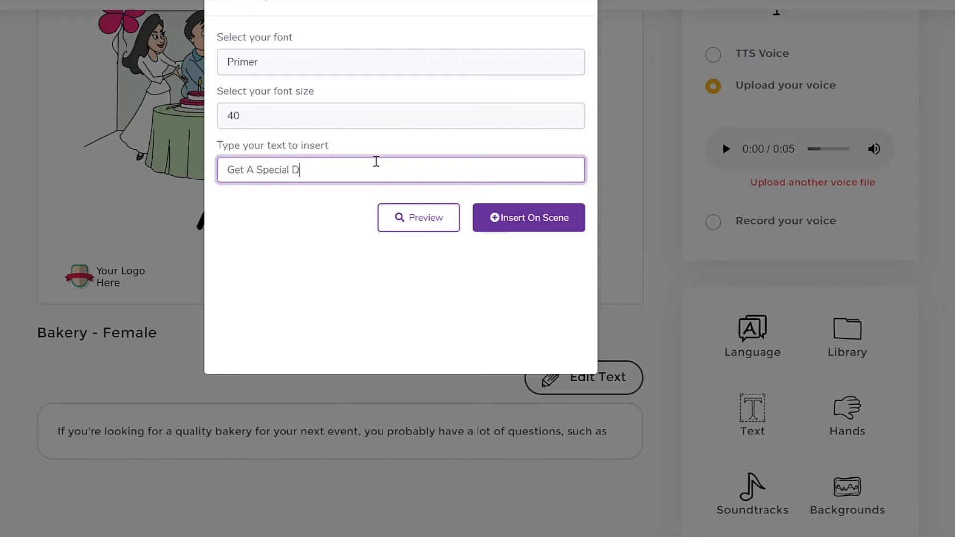
text(ount Today)
click(330, 119)
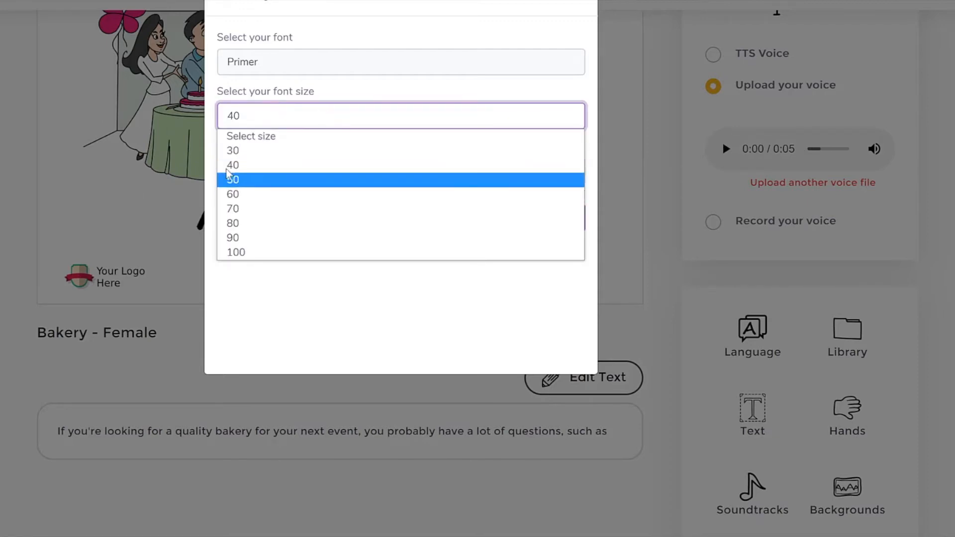
click(241, 175)
click(501, 217)
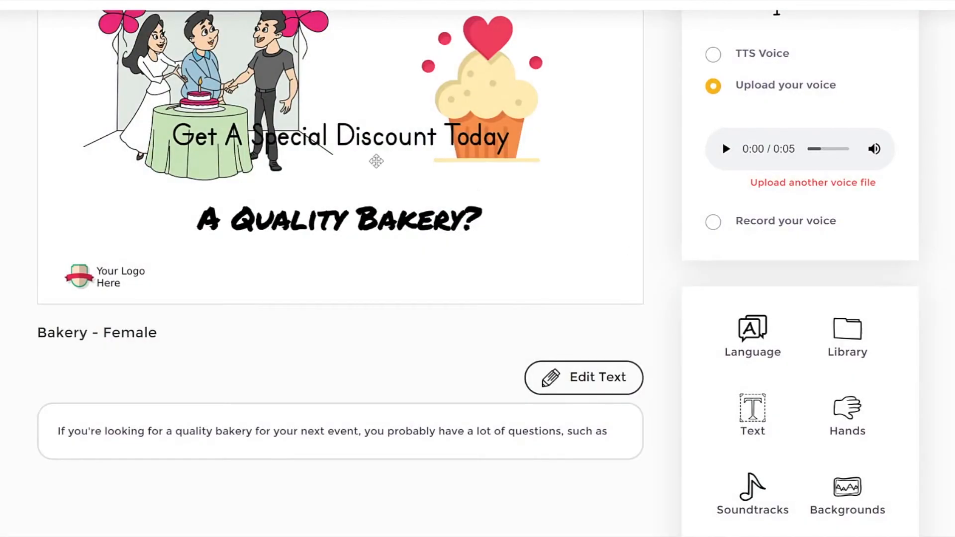
Step: Place the discount text just below the "A Quality Bakery?" title and delete that title
drag(376, 160, 421, 220)
click(421, 220)
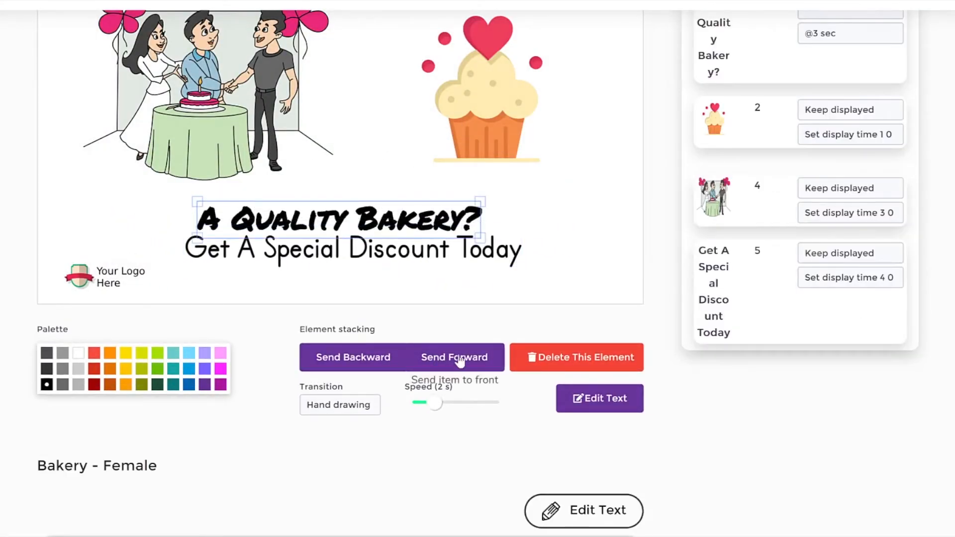
click(585, 364)
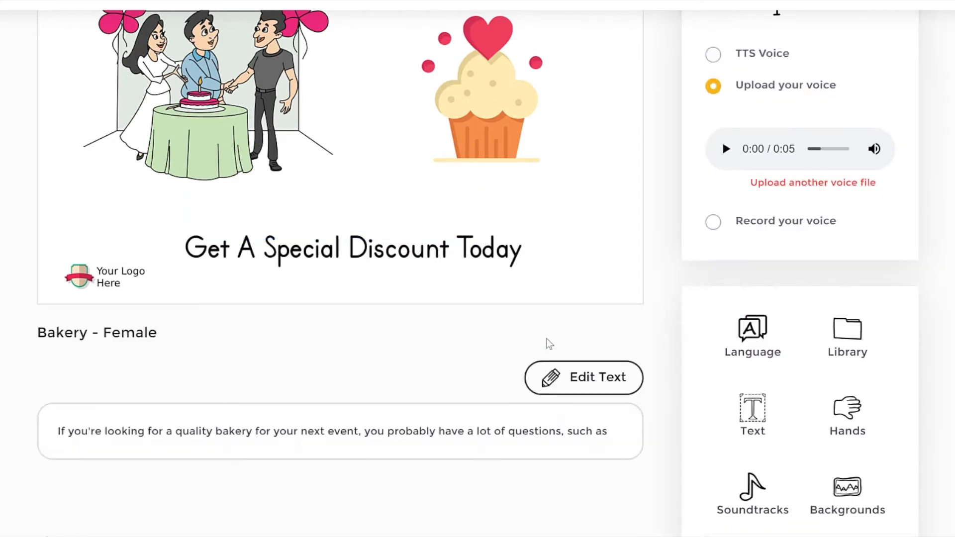
Step: Colour the discount text dark red and keep its transition as Hand drawing
click(94, 385)
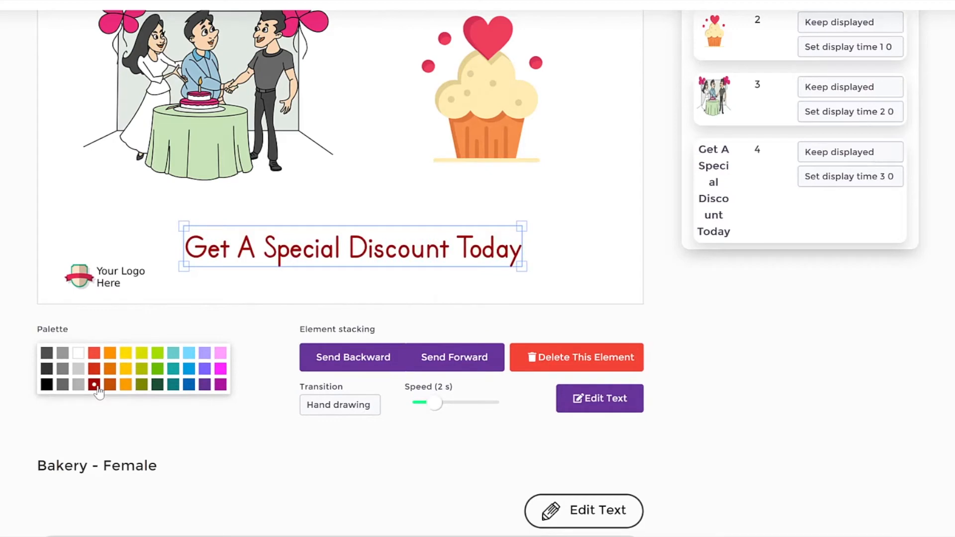
click(367, 407)
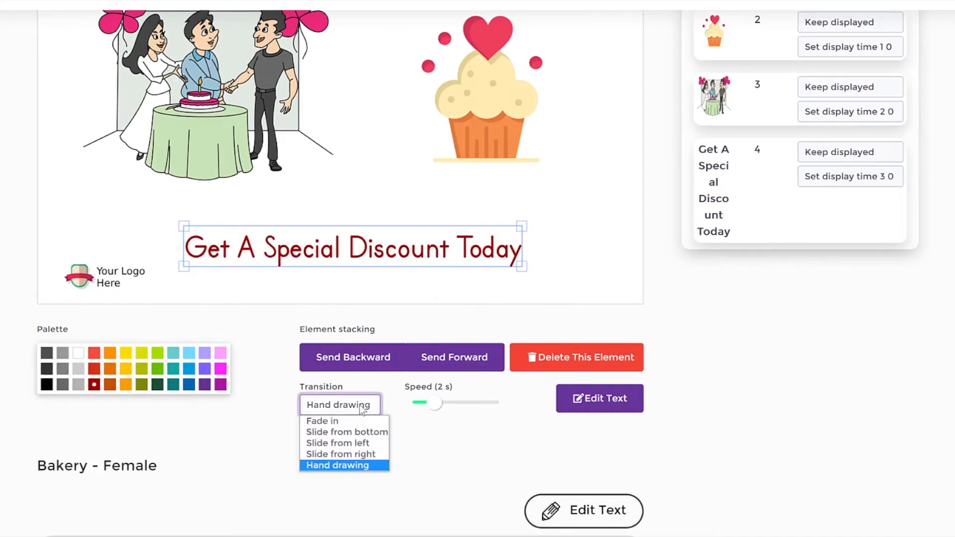
click(432, 460)
click(412, 191)
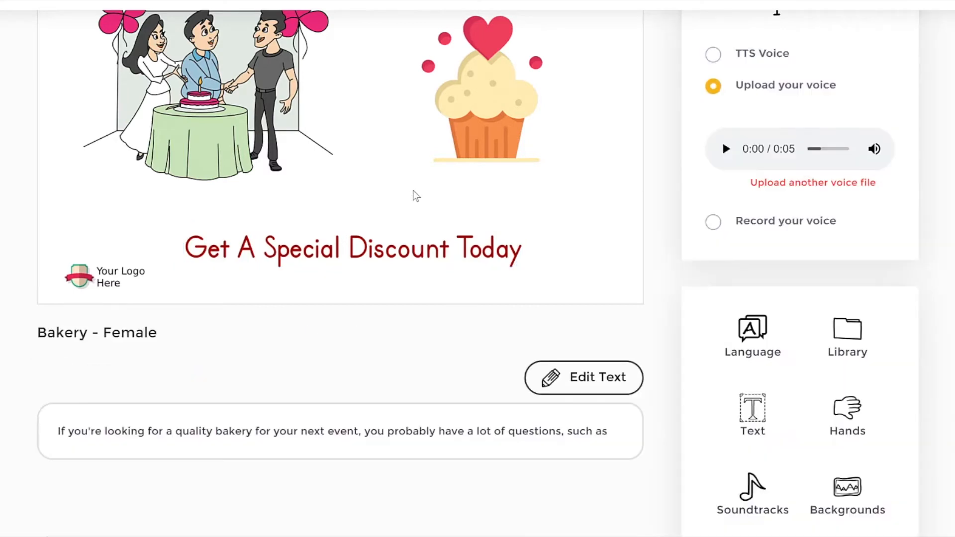
Step: Check the transition options for the birthday illustration, leaving it on Hand drawing
click(235, 84)
click(79, 405)
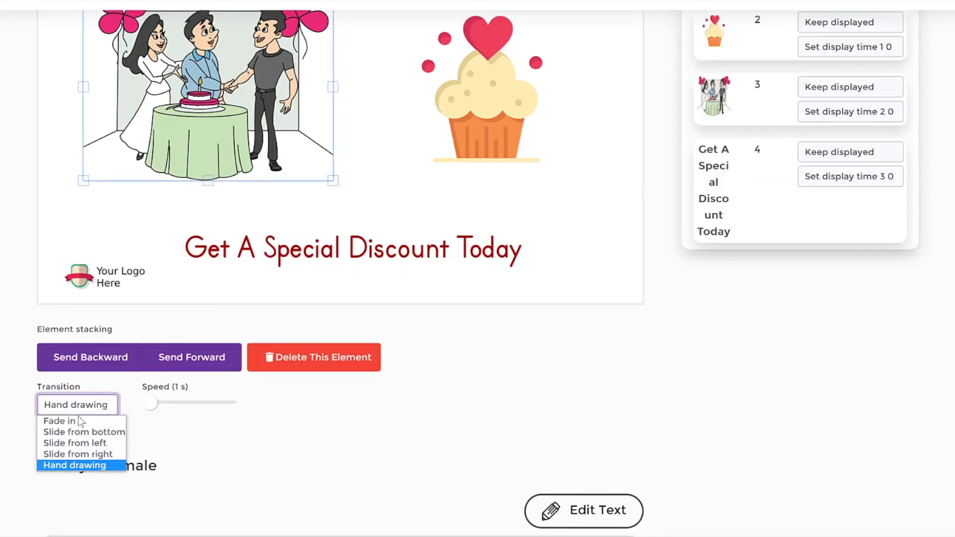
click(294, 431)
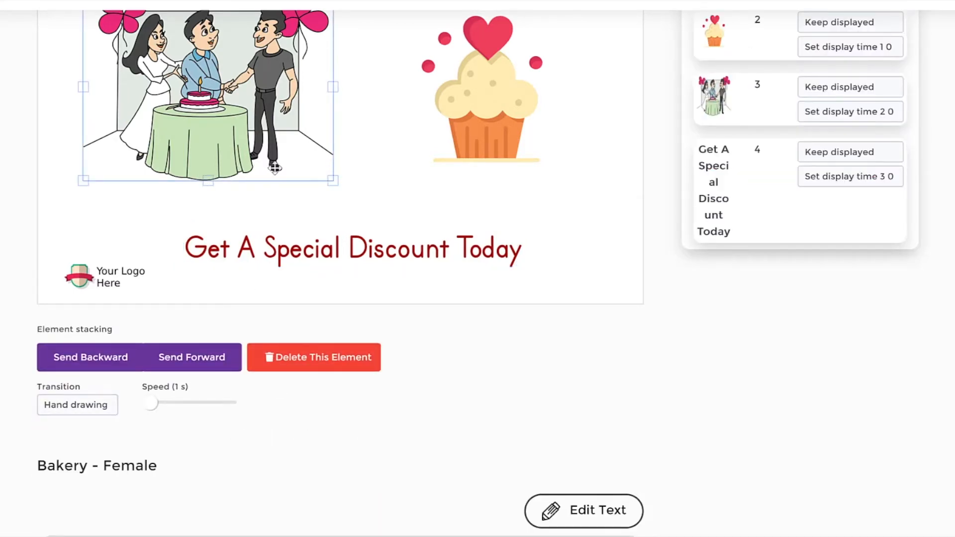
Step: Nudge the cupcake slightly closer to the birthday illustration and a little lower
scroll(392, 160, up, 3)
click(370, 220)
click(299, 219)
click(459, 197)
click(211, 174)
scroll(100, 353, down, 3)
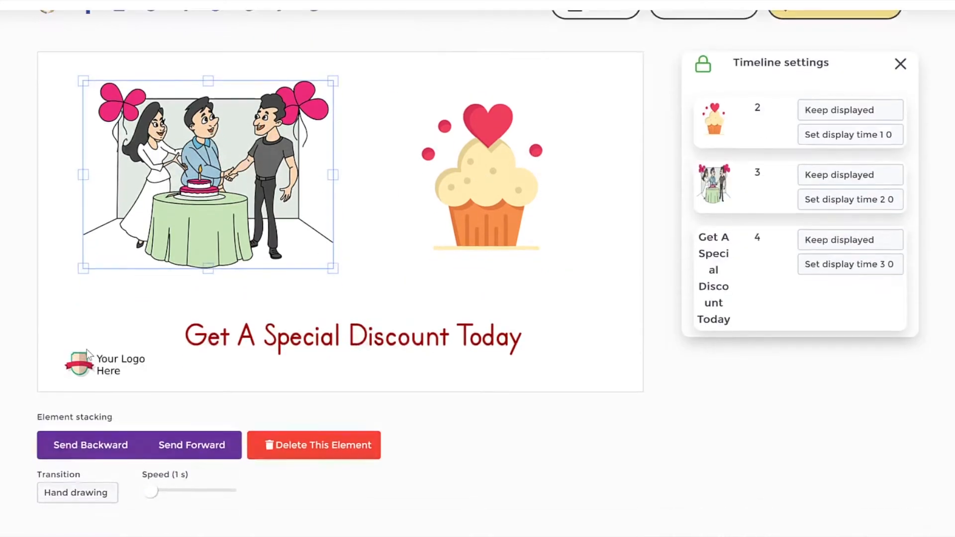
click(449, 189)
drag(495, 125, 477, 133)
scroll(246, 156, up, 1)
Step: Delete the birthday illustration and move the cupcake to the centre of the scene above the discount text
click(247, 156)
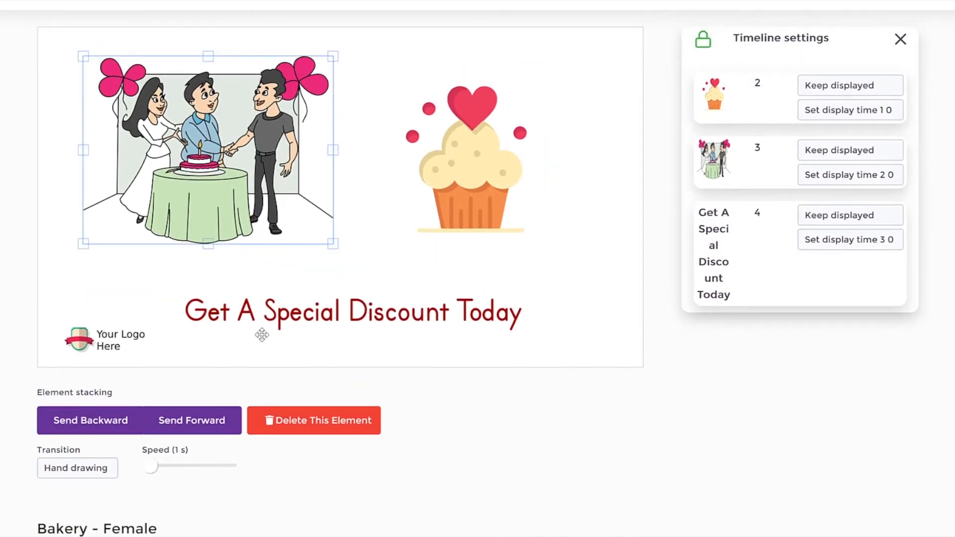
click(328, 422)
drag(490, 171, 389, 173)
Step: Set the cupcake's transition to Slide from left
click(77, 467)
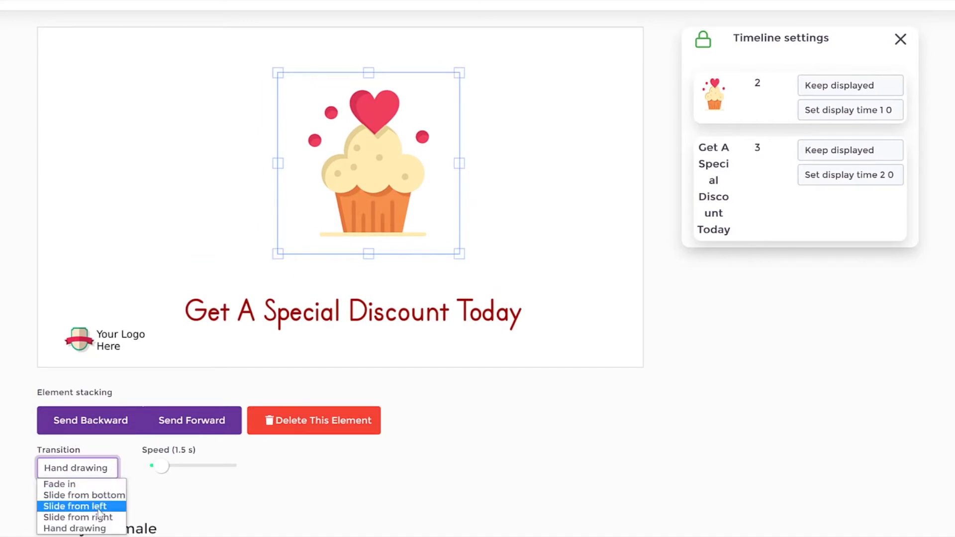
click(74, 506)
click(523, 257)
click(390, 171)
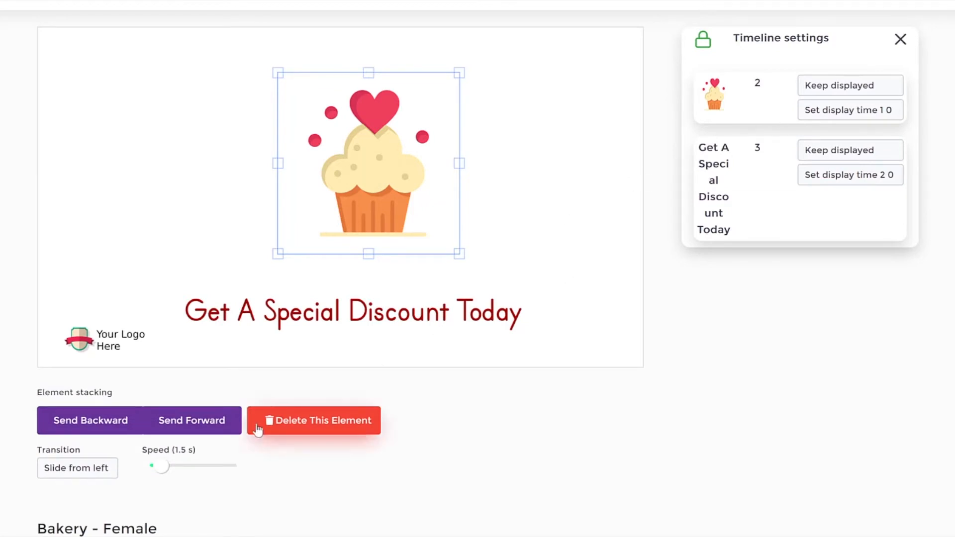
scroll(669, 193, up, 3)
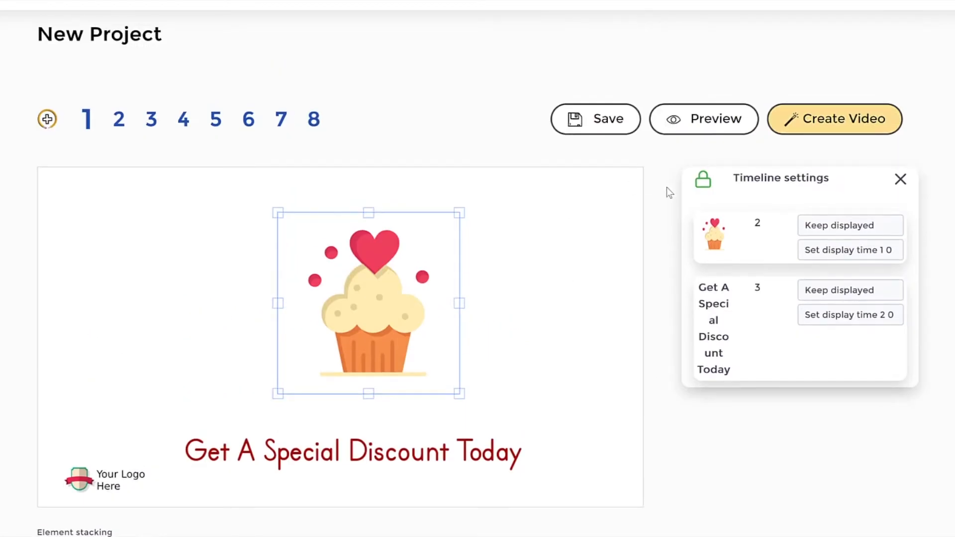
Step: Preview the first slide to check the cupcake's animation and pause the playback
click(705, 124)
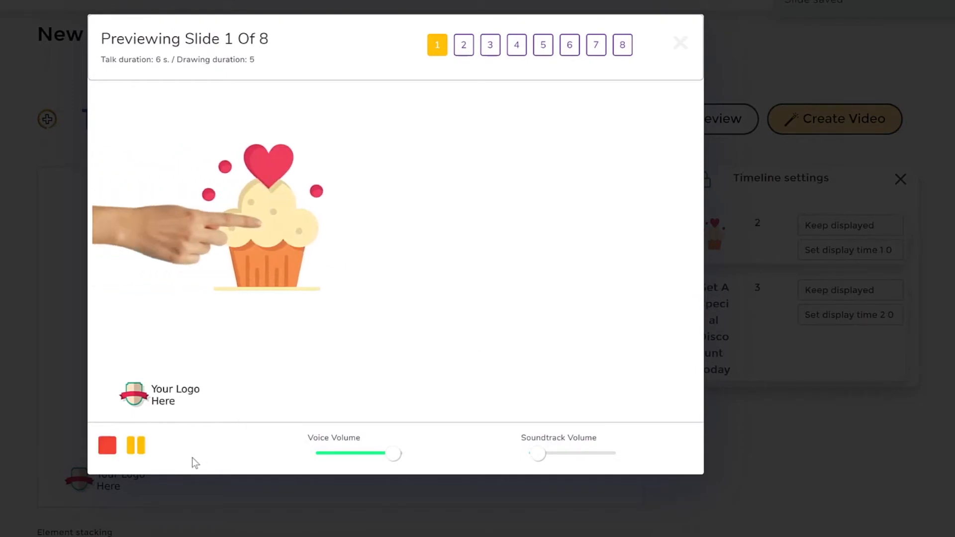
click(136, 447)
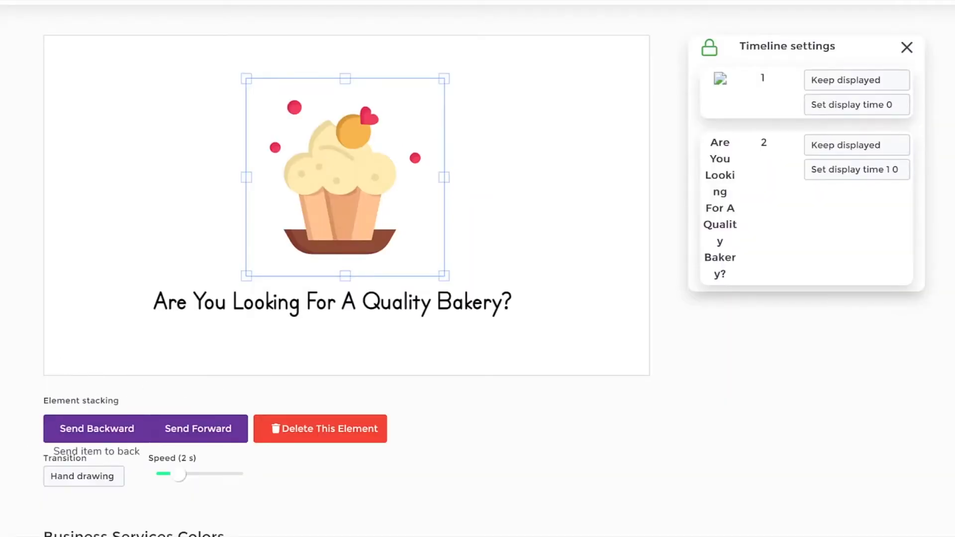
Step: Check the transition options for the cupcake above the "Are You Looking For A Quality Bakery?" text, leaving it on Hand drawing
click(75, 480)
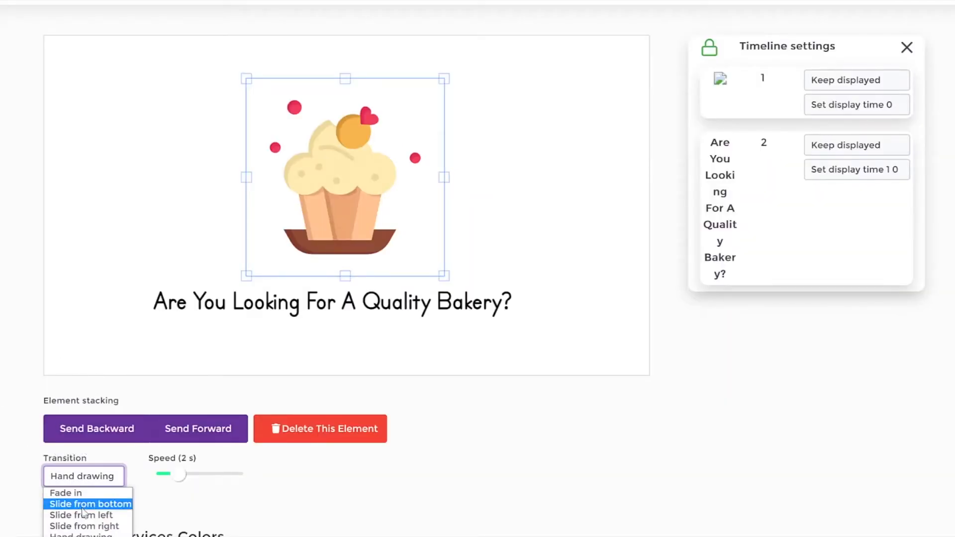
click(10, 387)
Step: Read through the first scene's narration text below the canvas
scroll(651, 302, down, 5)
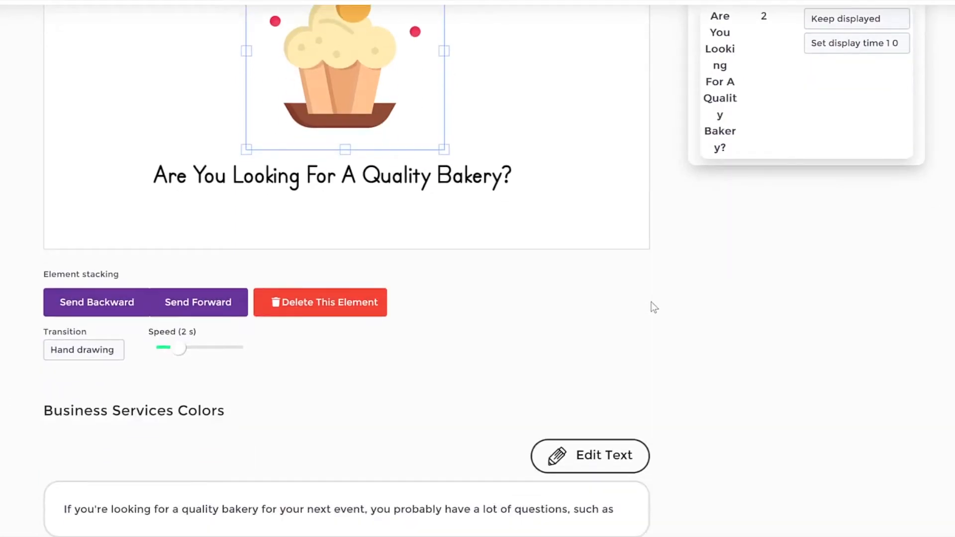
scroll(644, 310, up, 1)
drag(64, 446, 616, 443)
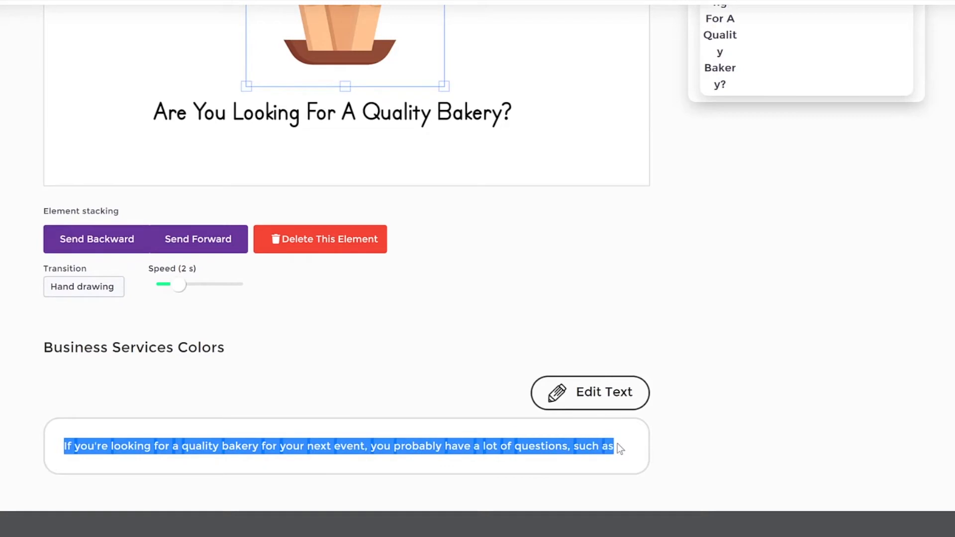
click(366, 446)
double_click(117, 446)
double_click(542, 446)
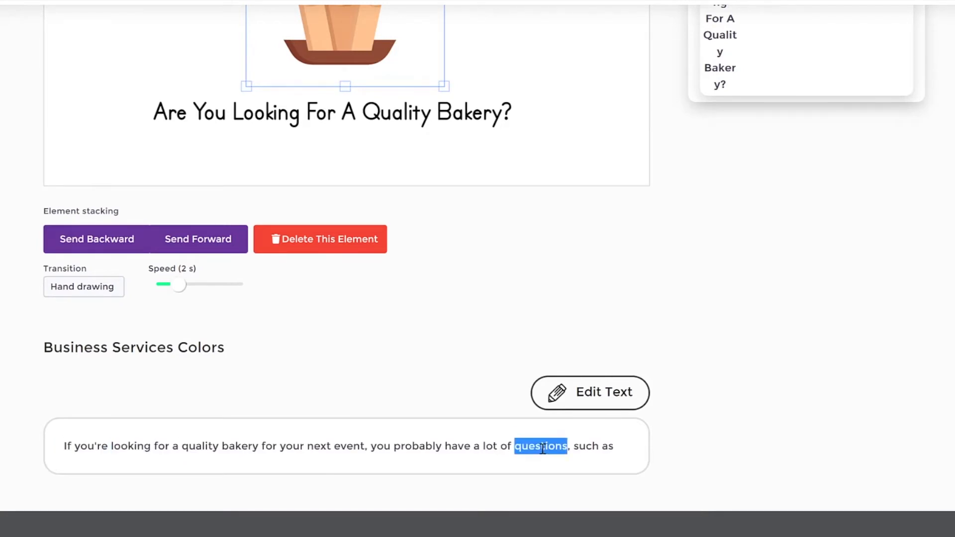
click(629, 448)
drag(64, 446, 376, 444)
click(406, 441)
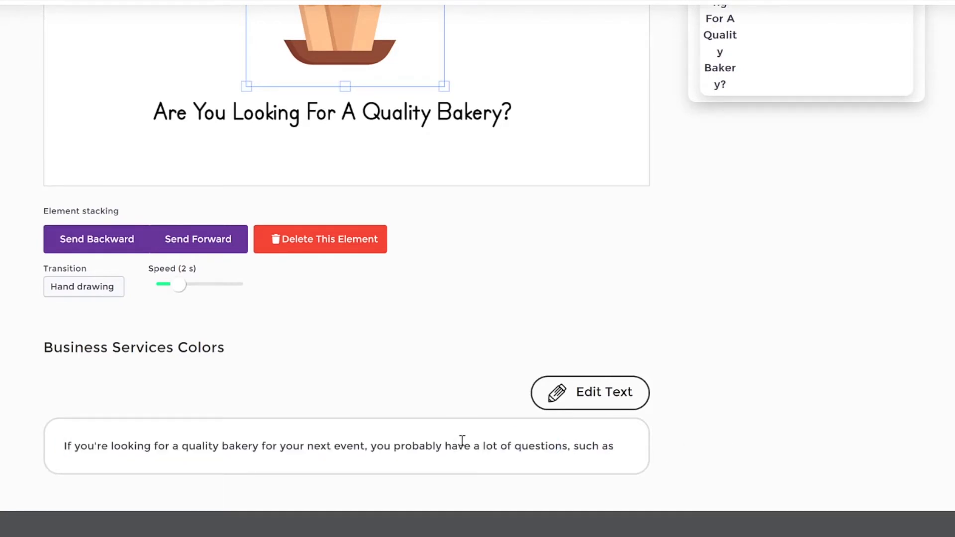
Step: Open the first scene's narration text for editing, examine the editing options, and cancel without saving
click(597, 398)
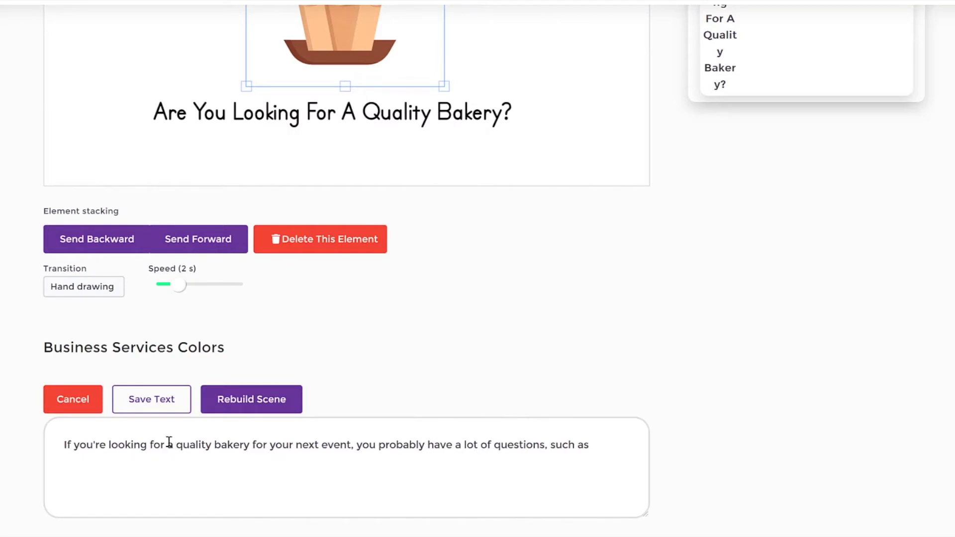
drag(98, 445, 613, 443)
click(613, 443)
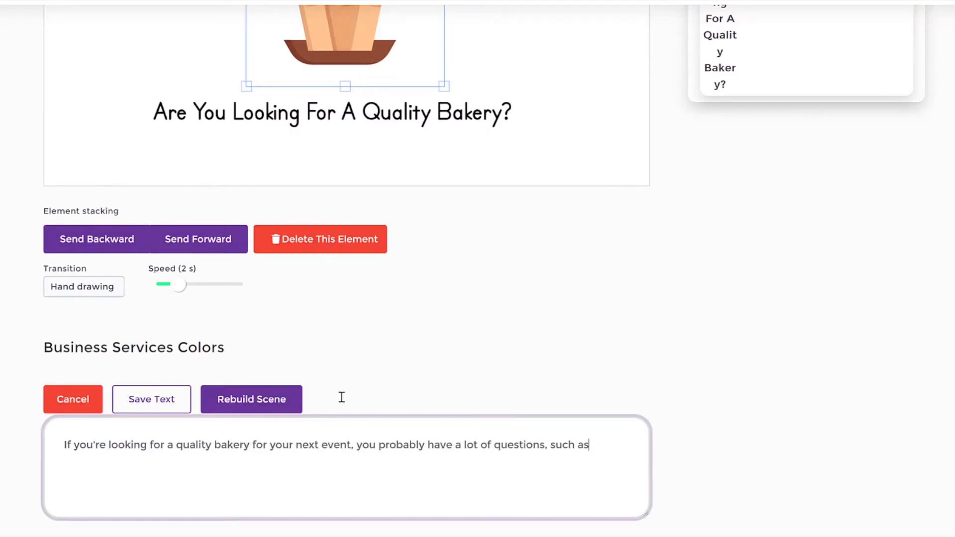
click(81, 401)
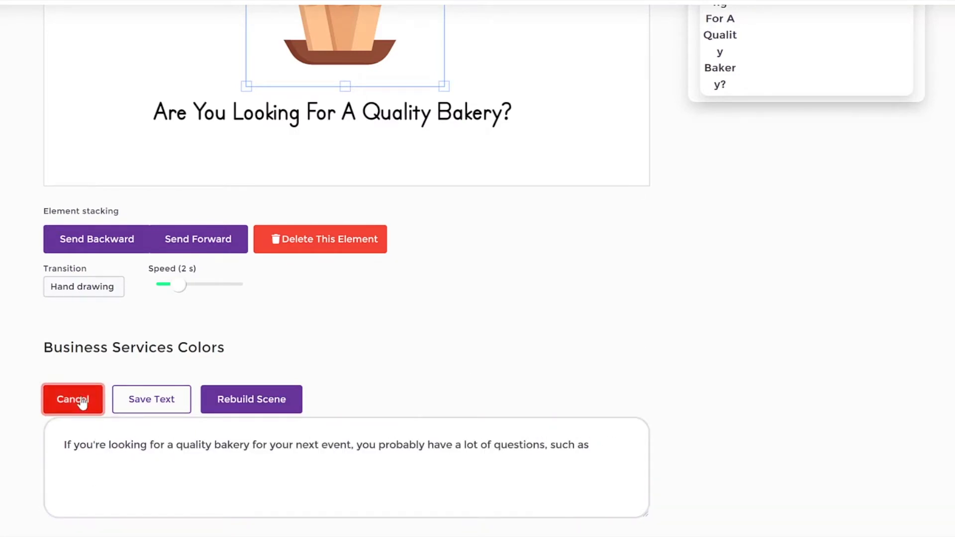
scroll(690, 355, up, 5)
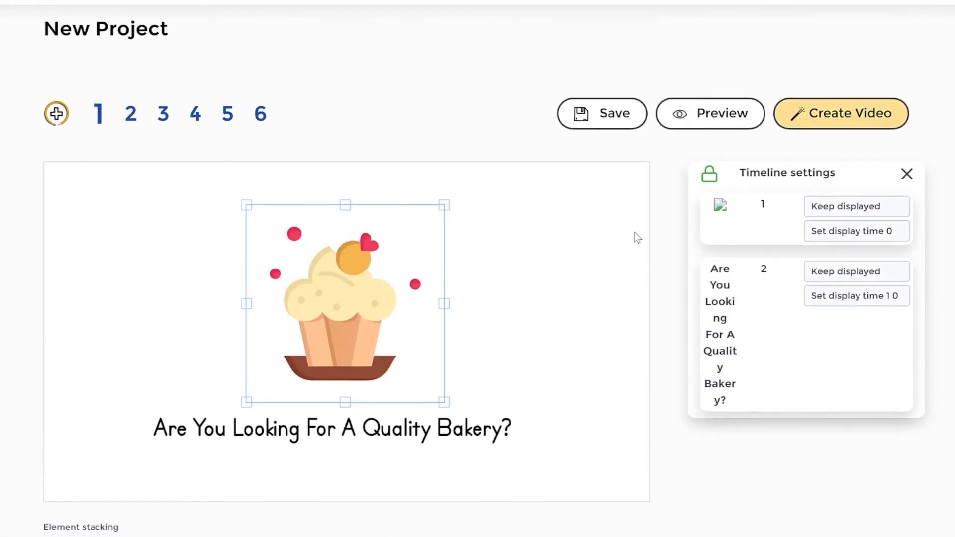
Step: Deselect the cupcake and browse the available English text-to-speech voices, keeping English UK - Harry (Male)
click(599, 240)
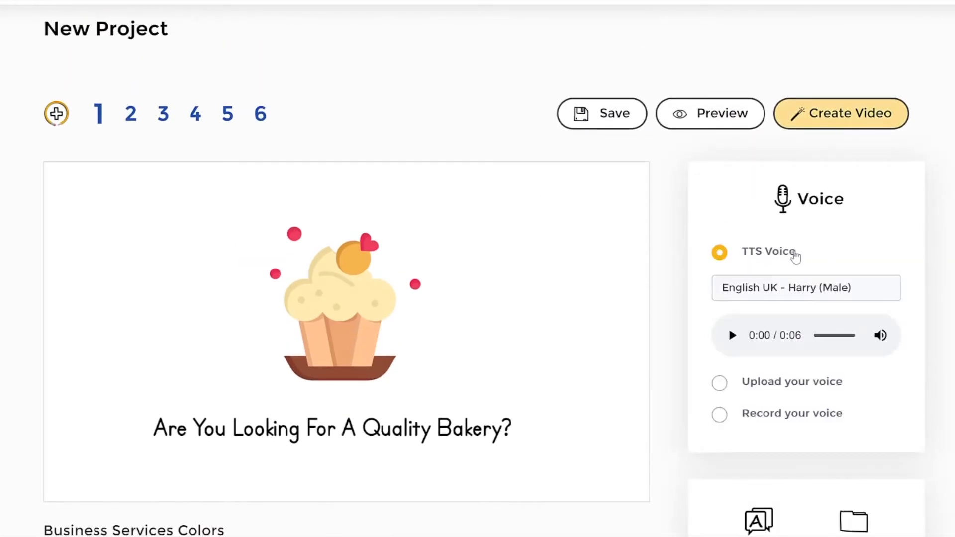
click(800, 288)
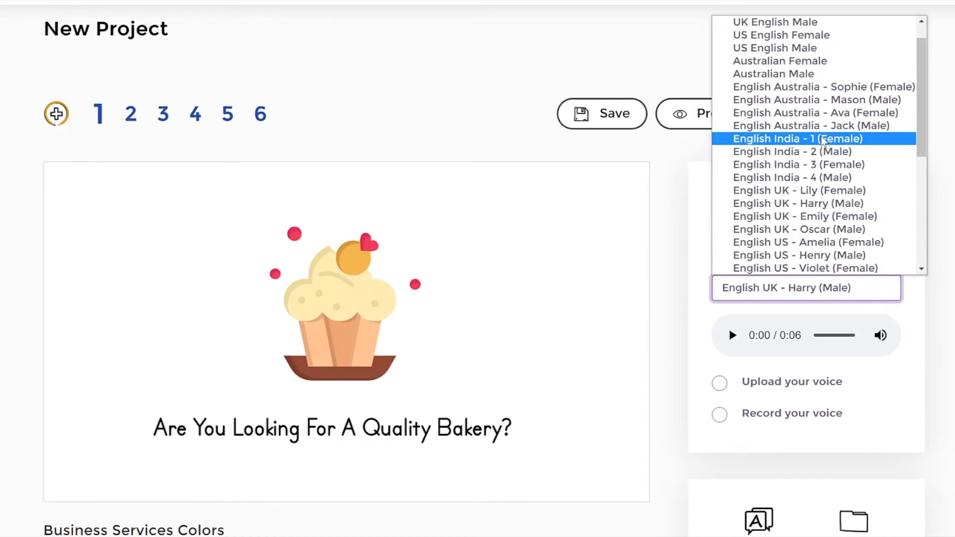
mouse_move(918, 78)
mouse_down()
mouse_move(919, 93)
mouse_move(918, 61)
mouse_move(917, 72)
mouse_up()
click(327, 394)
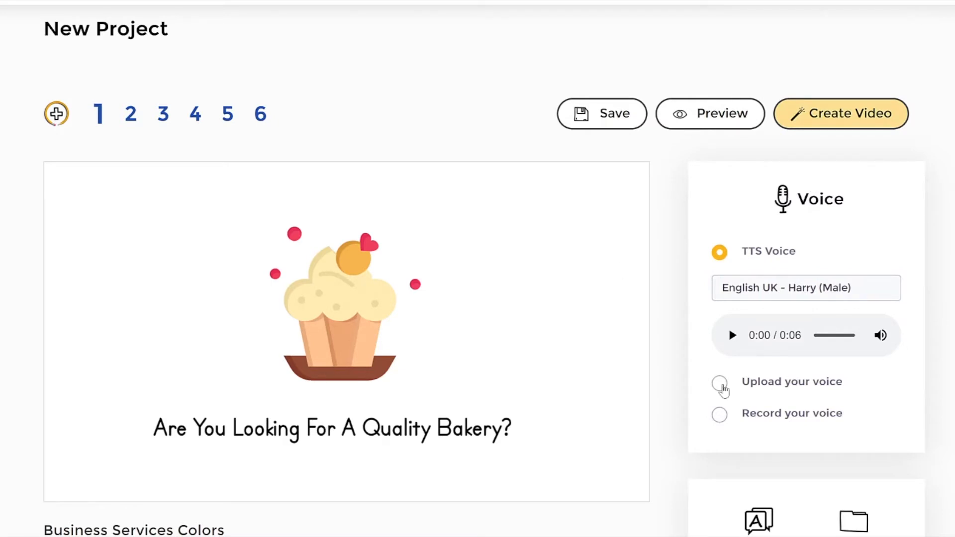
Step: Check the Upload your voice and Record your voice options, and return the voice source to TTS Voice
click(719, 383)
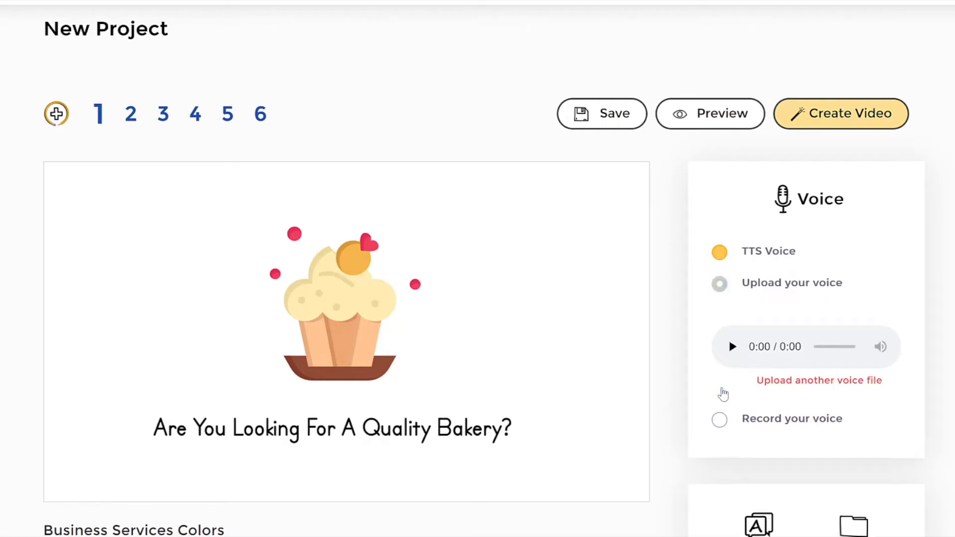
click(720, 421)
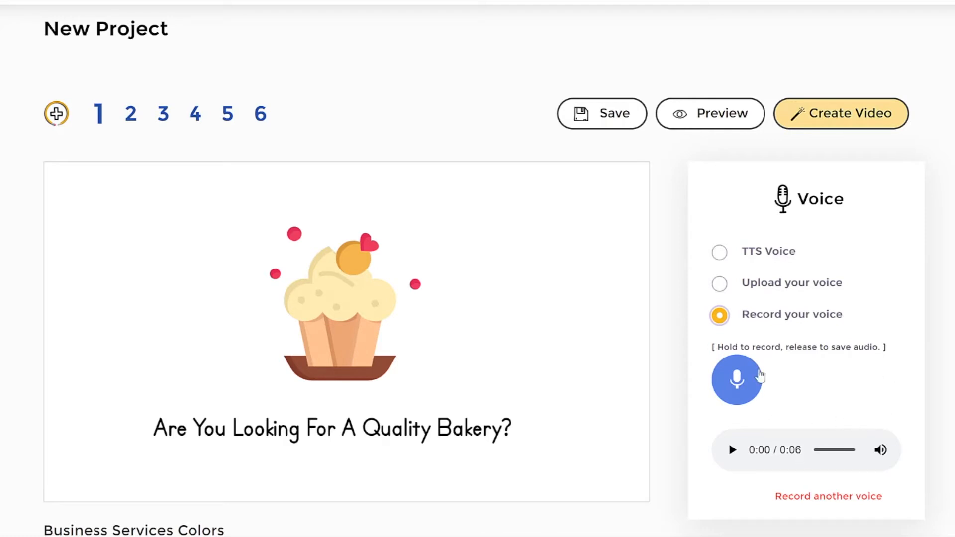
click(717, 250)
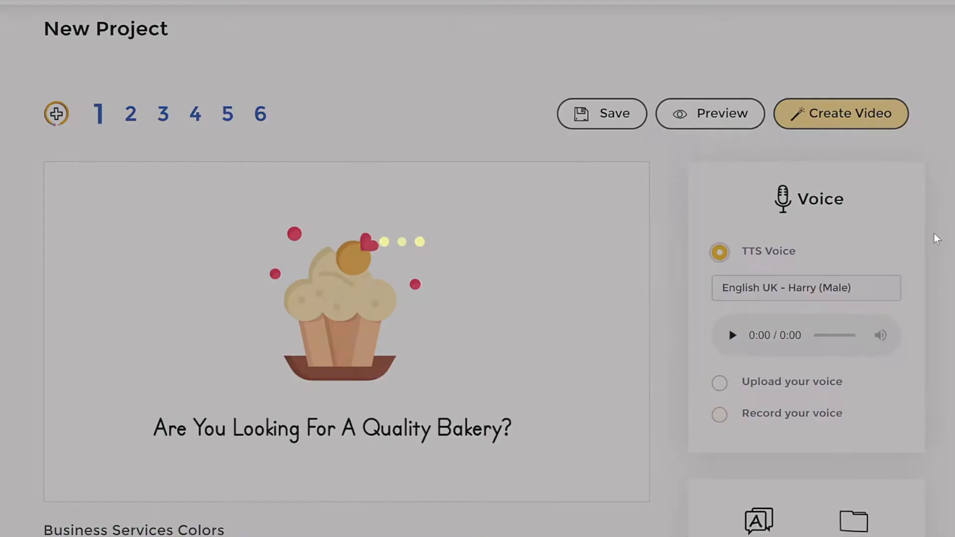
Step: Set the project's speech language to Spanish with Auto Translation enabled and apply the update
scroll(728, 198, down, 5)
scroll(775, 292, down, 1)
click(763, 215)
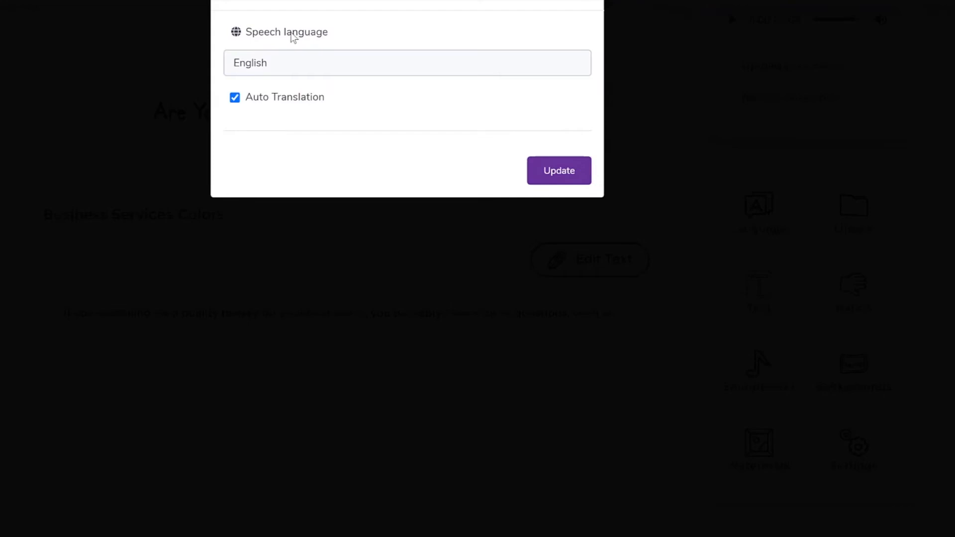
click(325, 70)
scroll(329, 143, down, 3)
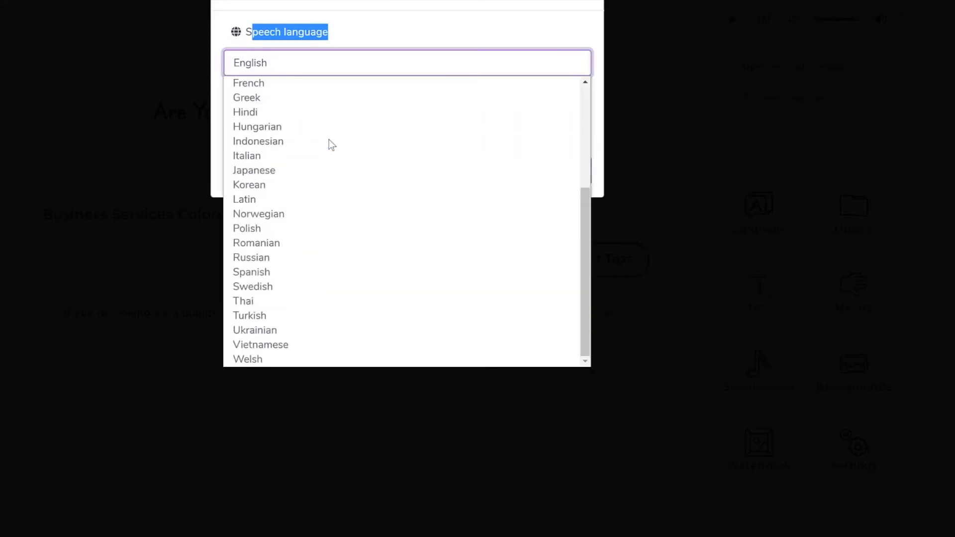
scroll(321, 211, up, 3)
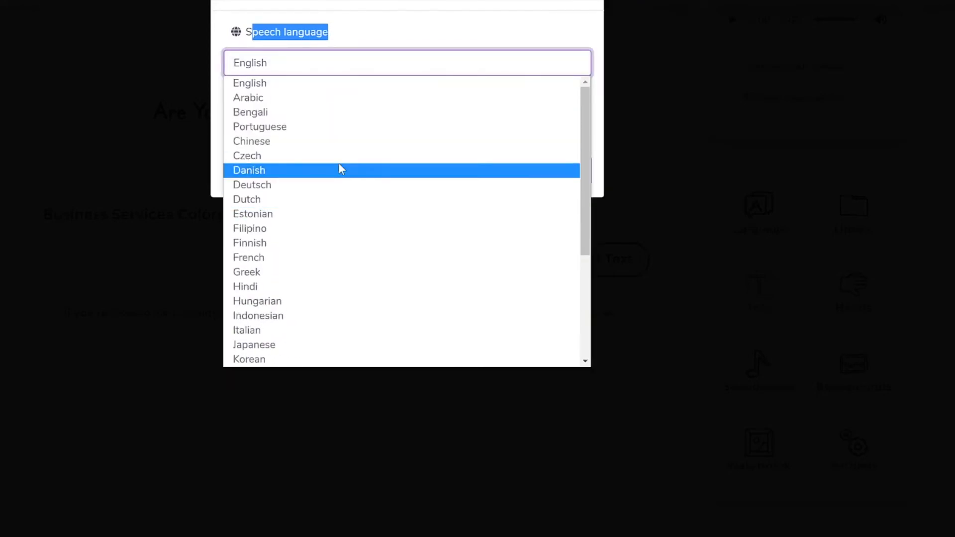
scroll(341, 218, down, 3)
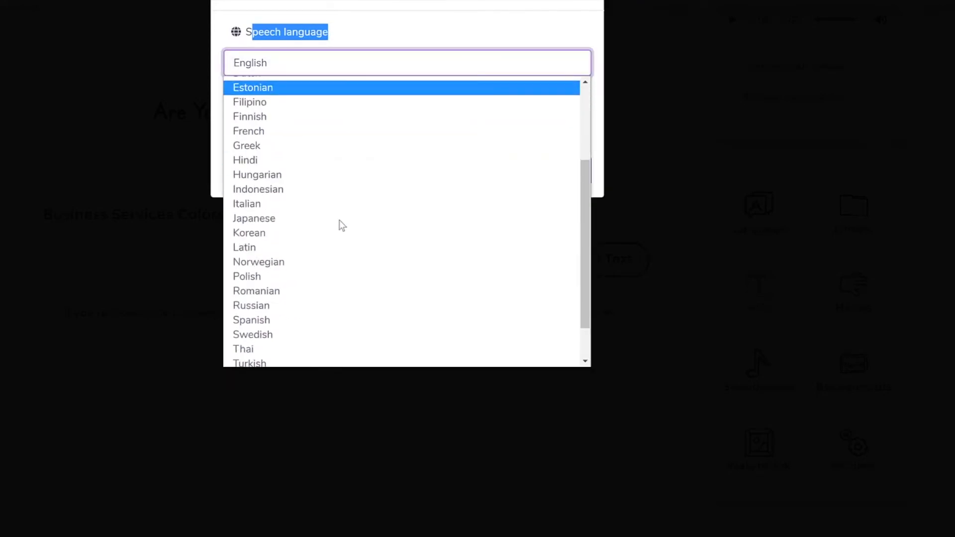
click(288, 324)
click(347, 75)
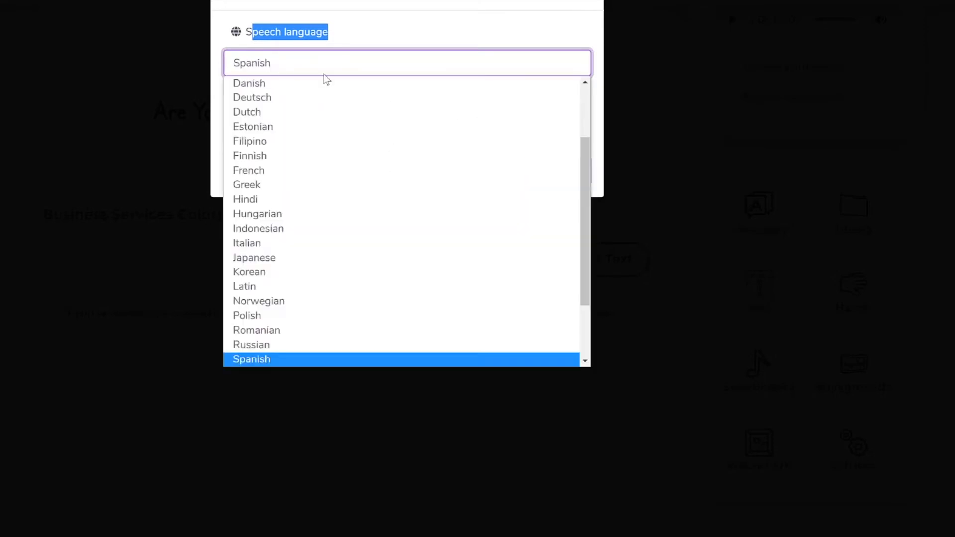
click(403, 26)
click(577, 175)
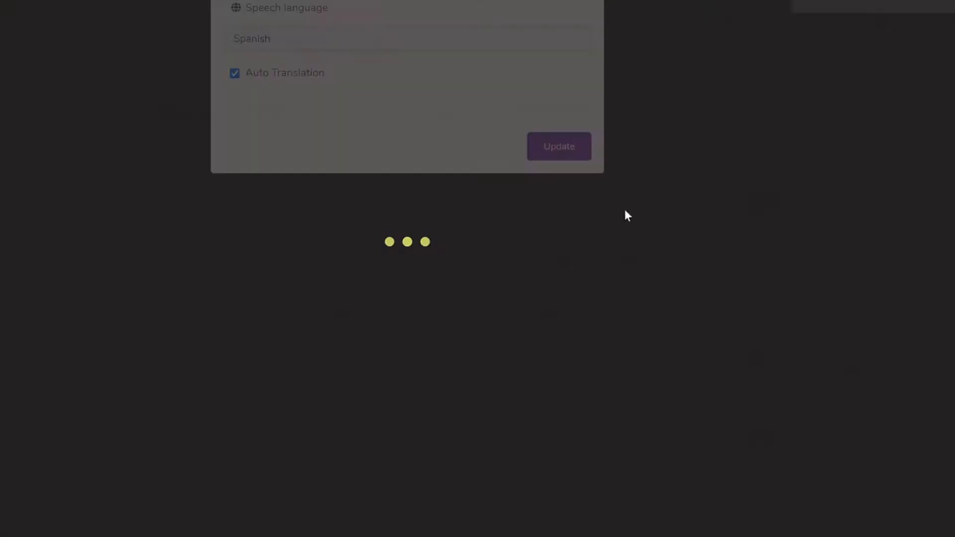
Step: Review the Spanish translation of the narration below the original English text
scroll(210, 370, down, 3)
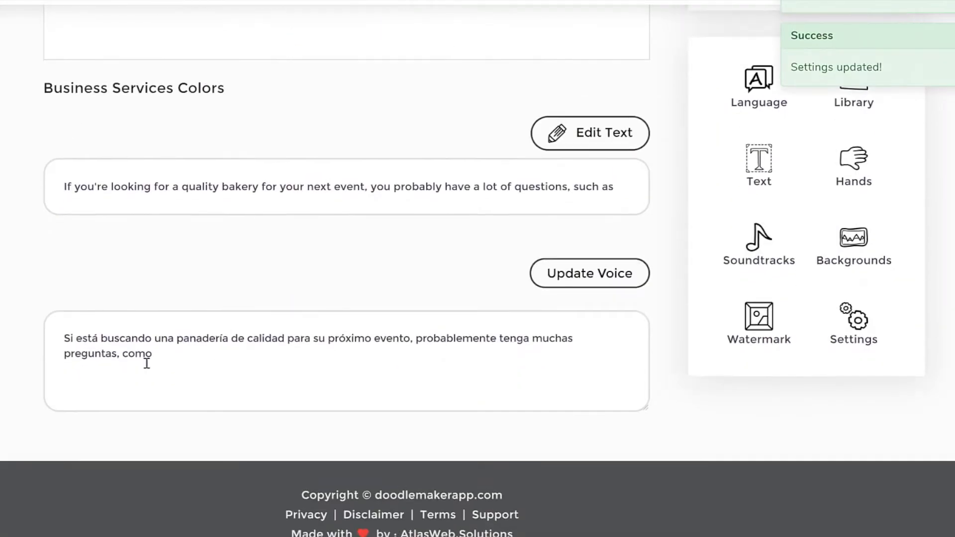
scroll(550, 314, up, 7)
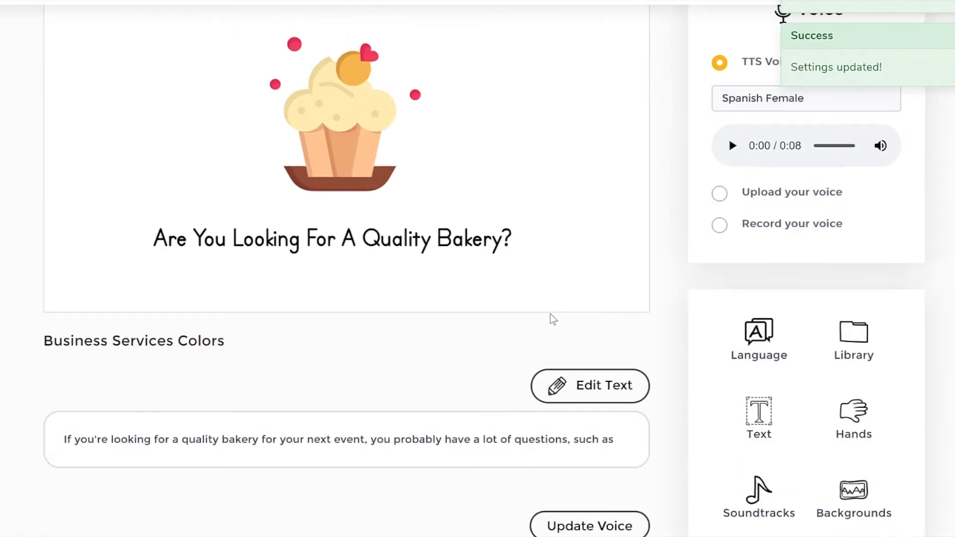
scroll(547, 318, down, 2)
scroll(151, 383, down, 4)
click(590, 335)
scroll(590, 335, up, 4)
Step: Check the available Spanish text-to-speech and premium voices, keeping Spanish Female
click(819, 34)
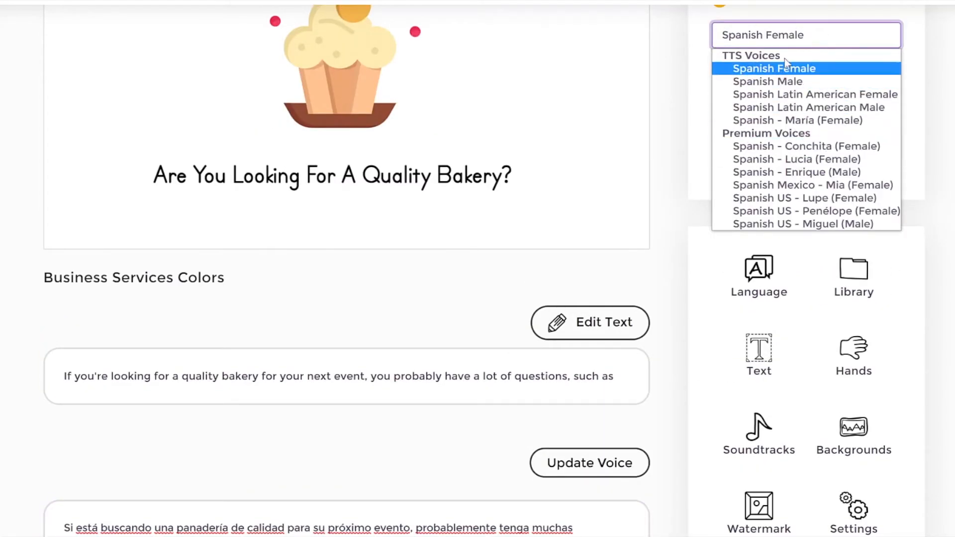
click(766, 69)
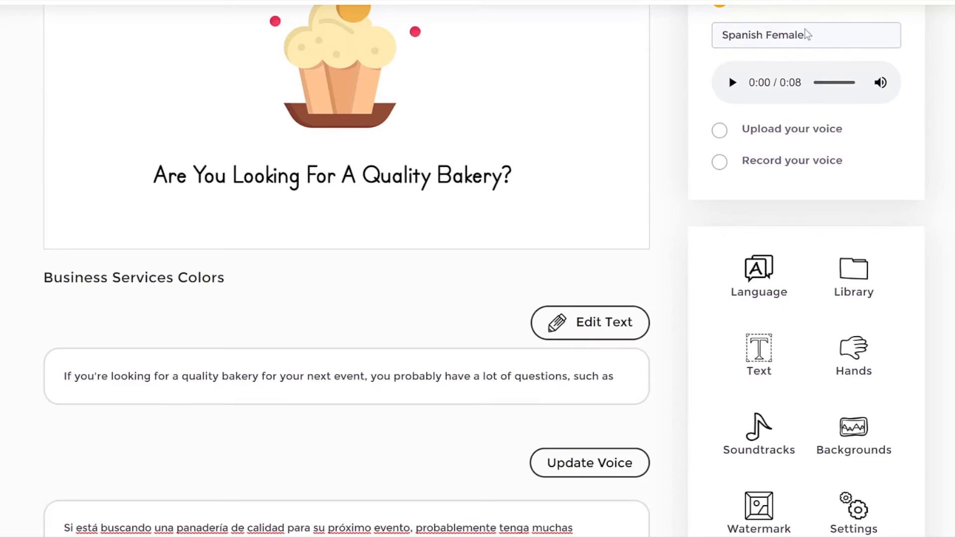
scroll(876, 181, up, 2)
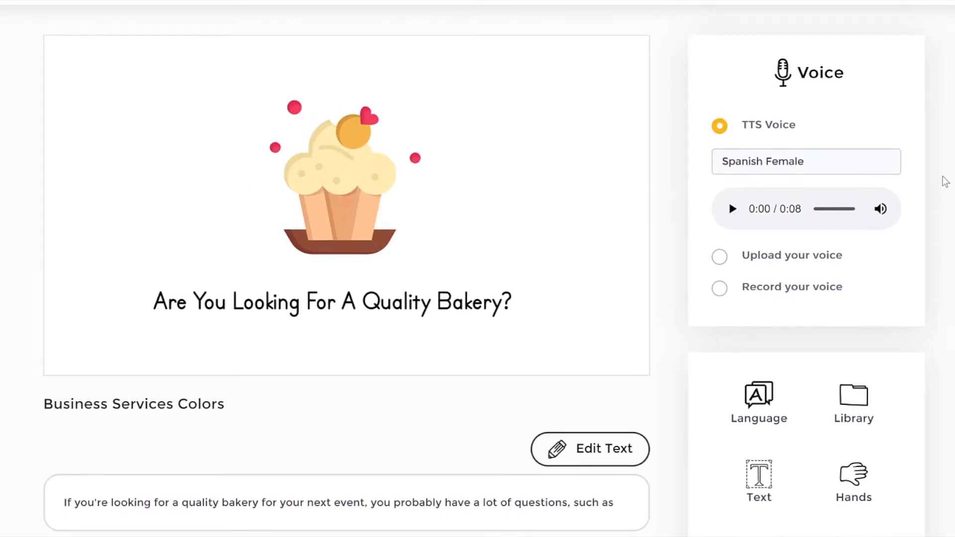
Step: View the selectable pointing hand styles and close them without changing the current hand
scroll(851, 195, down, 1)
scroll(890, 281, down, 2)
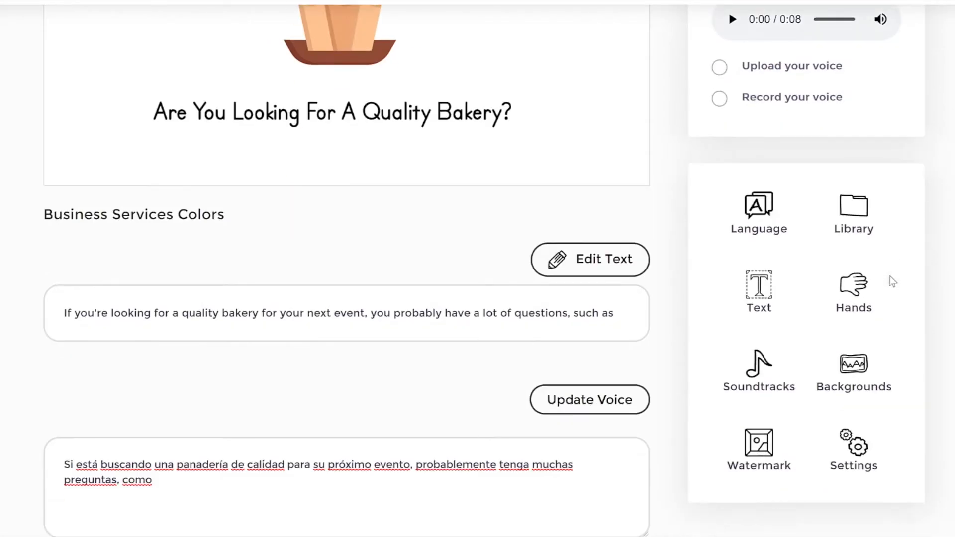
click(854, 298)
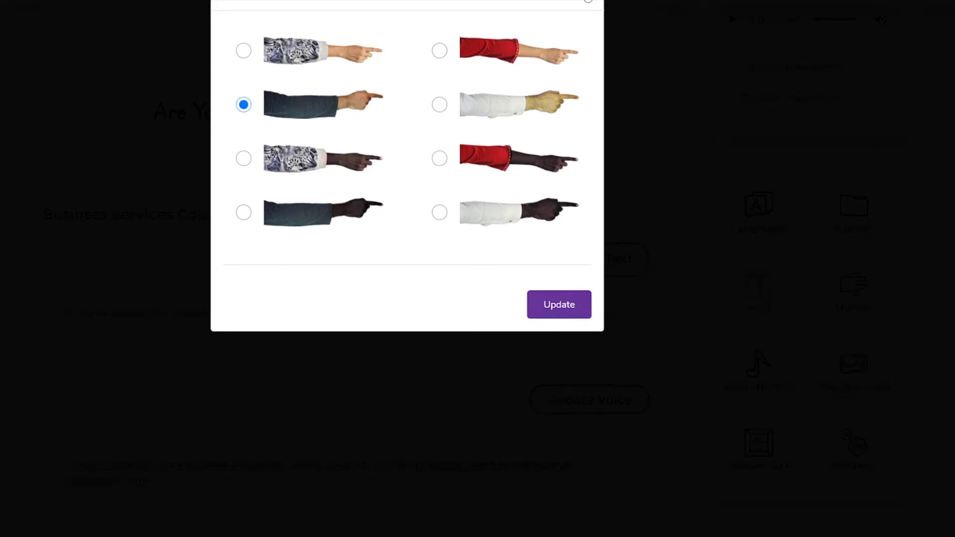
click(589, 1)
Step: Browse the list of soundtracks and close it, keeping No soundtrack
click(784, 389)
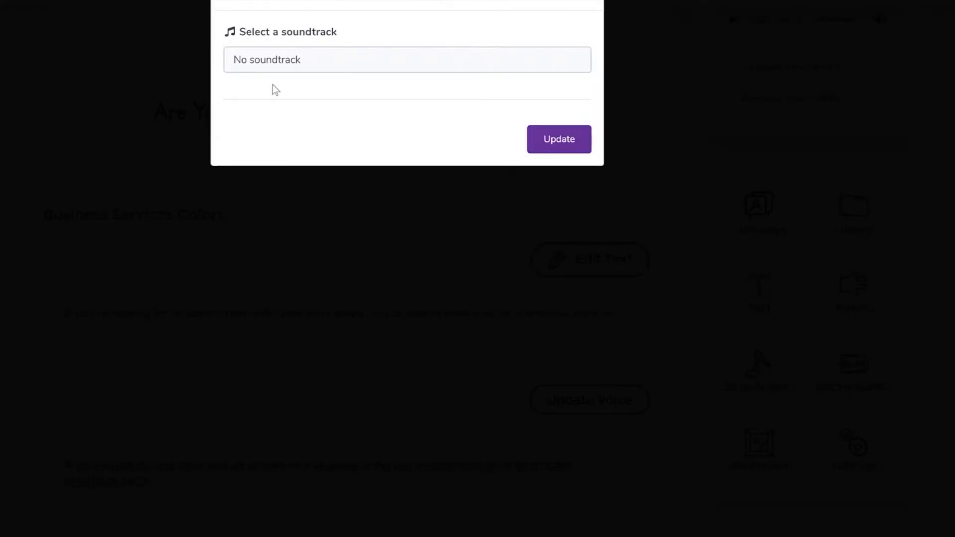
click(322, 59)
scroll(327, 235, down, 5)
scroll(327, 236, up, 5)
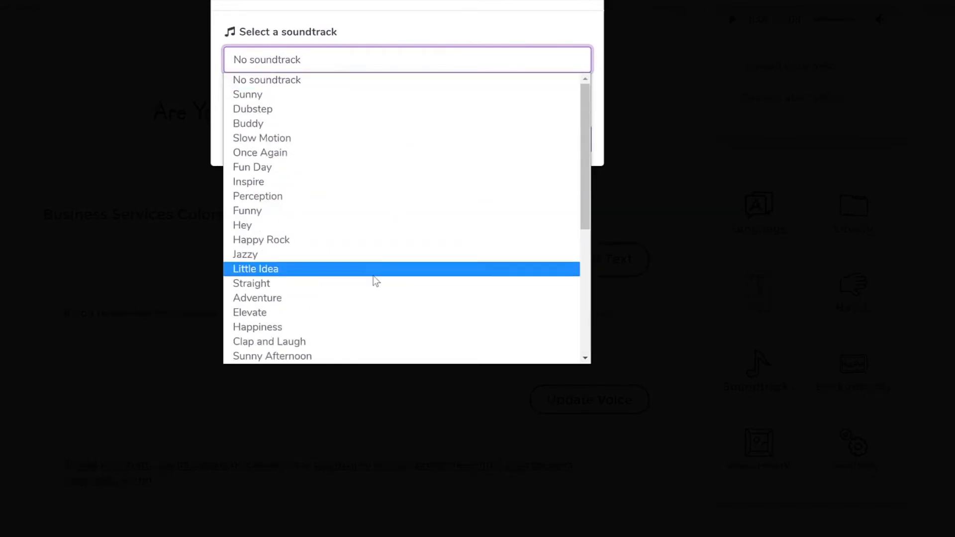
scroll(374, 277, down, 5)
click(588, 3)
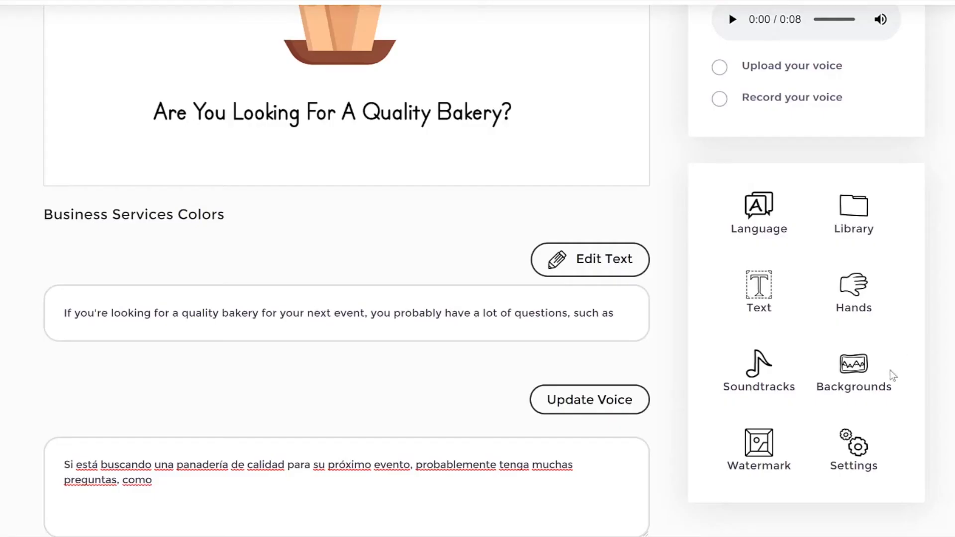
Step: Examine the background options, from White and Black to Glass, Custom Color and Image
click(852, 372)
drag(725, 197, 797, 194)
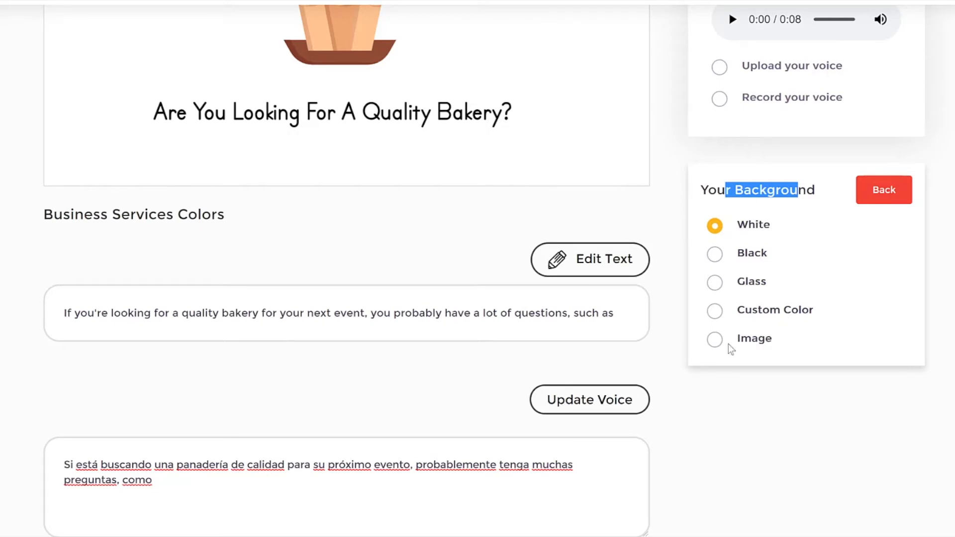
drag(794, 348, 728, 345)
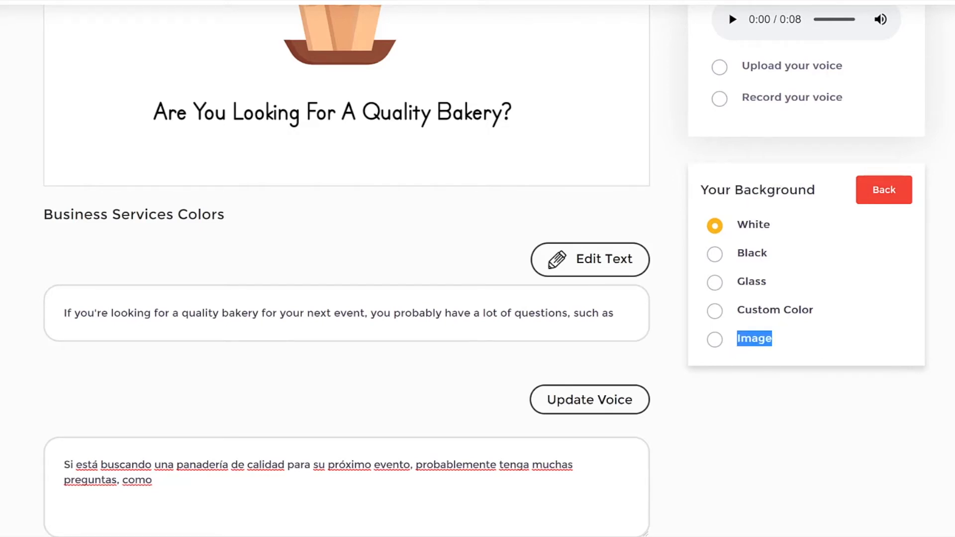
Step: Close the background options and add the sample logo as a watermark in the scene's lower-left corner
click(938, 298)
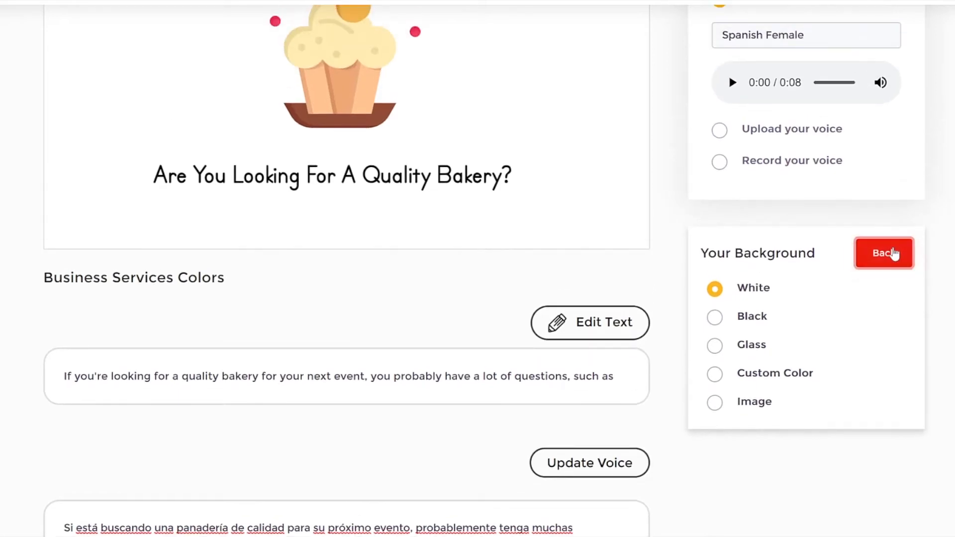
click(887, 191)
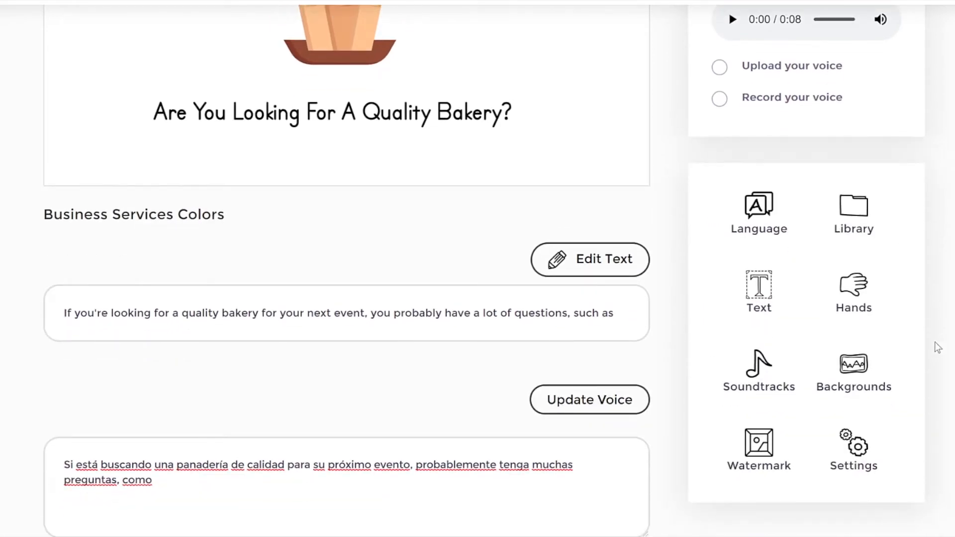
click(754, 447)
scroll(707, 202, up, 4)
drag(701, 196, 832, 197)
click(829, 196)
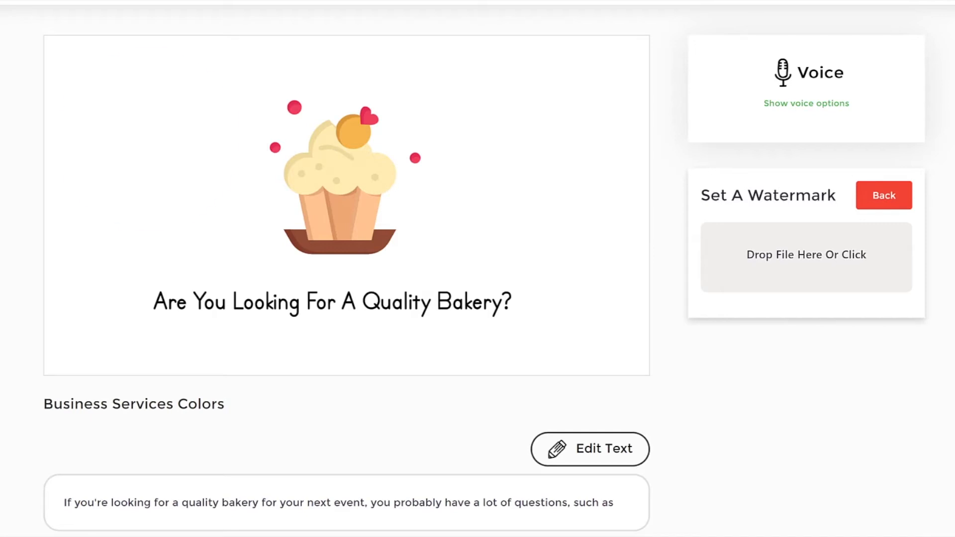
drag(139, 138, 172, 173)
drag(273, 259, 103, 336)
drag(116, 368, 107, 342)
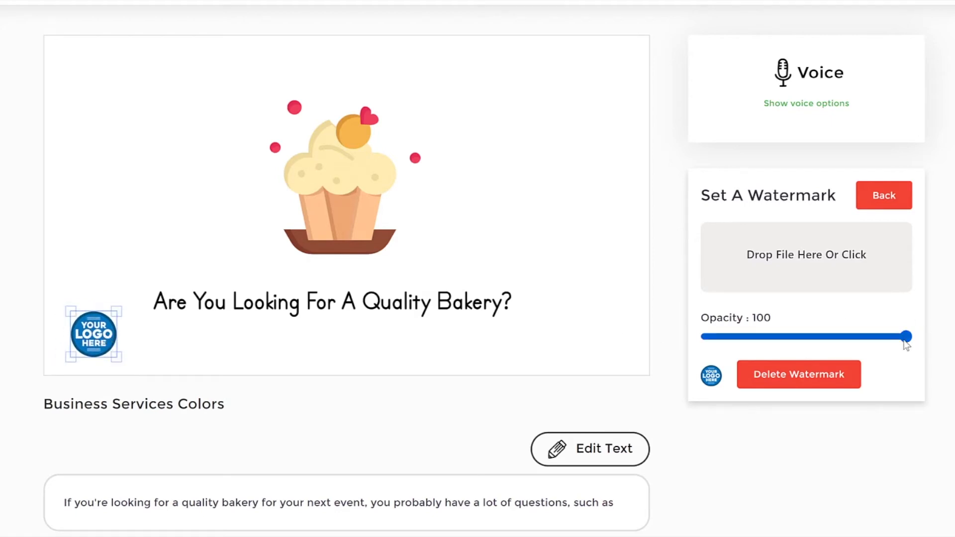
Step: Lower the logo watermark's opacity to about 28 and try it over the cupcake and beside it
drag(913, 340, 764, 346)
drag(89, 339, 331, 185)
click(506, 253)
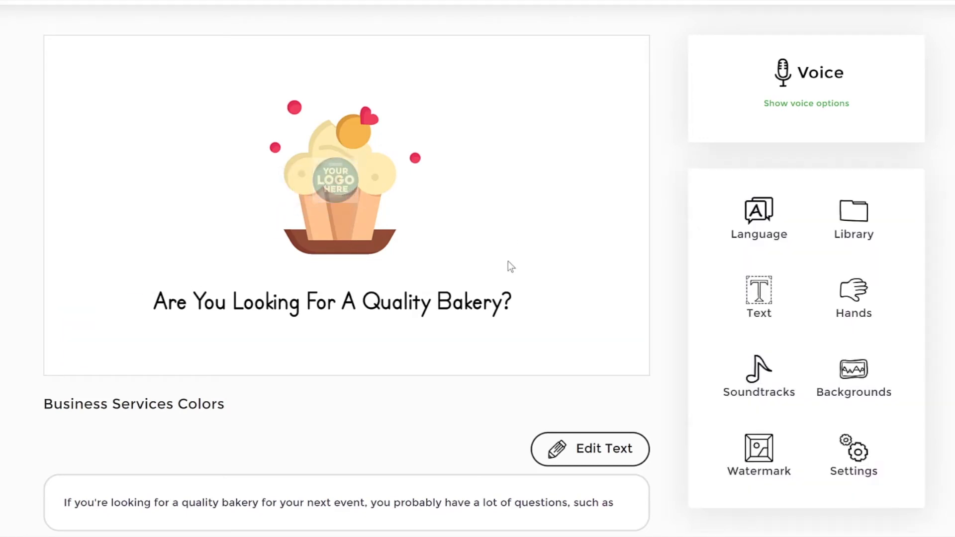
drag(326, 189, 215, 218)
drag(185, 177, 192, 223)
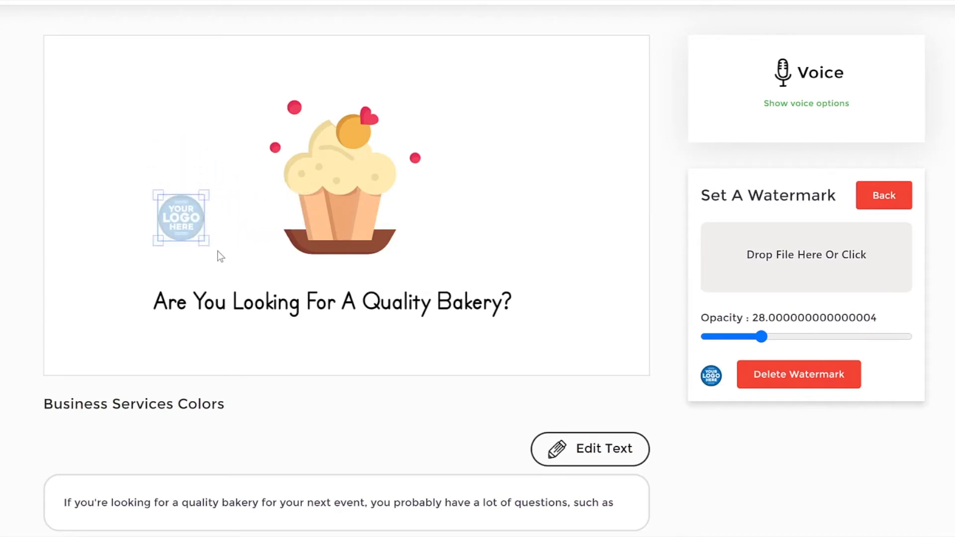
click(217, 251)
click(196, 235)
Step: Restore the watermark's opacity to 100 in the scene's lower-left corner and delete the watermark
drag(769, 333, 940, 336)
drag(199, 222, 101, 335)
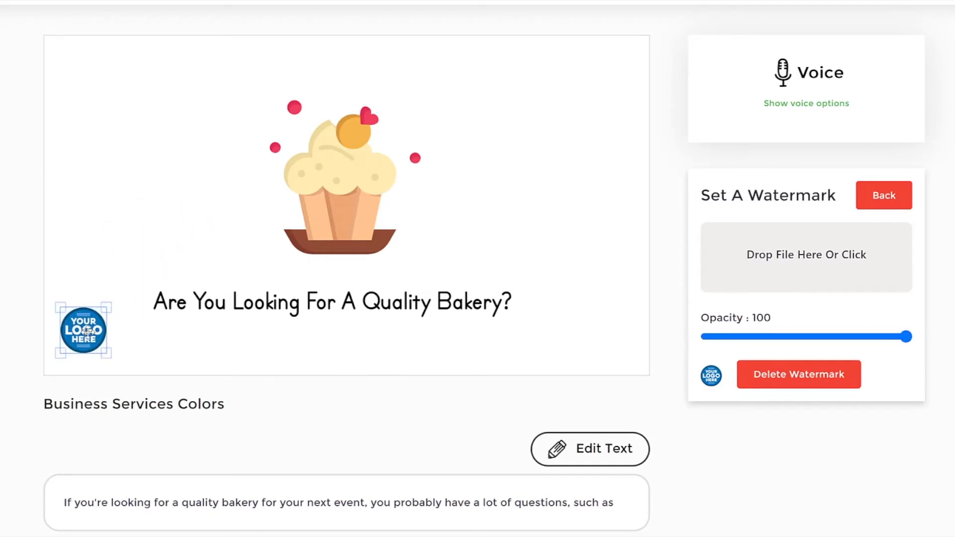
click(769, 383)
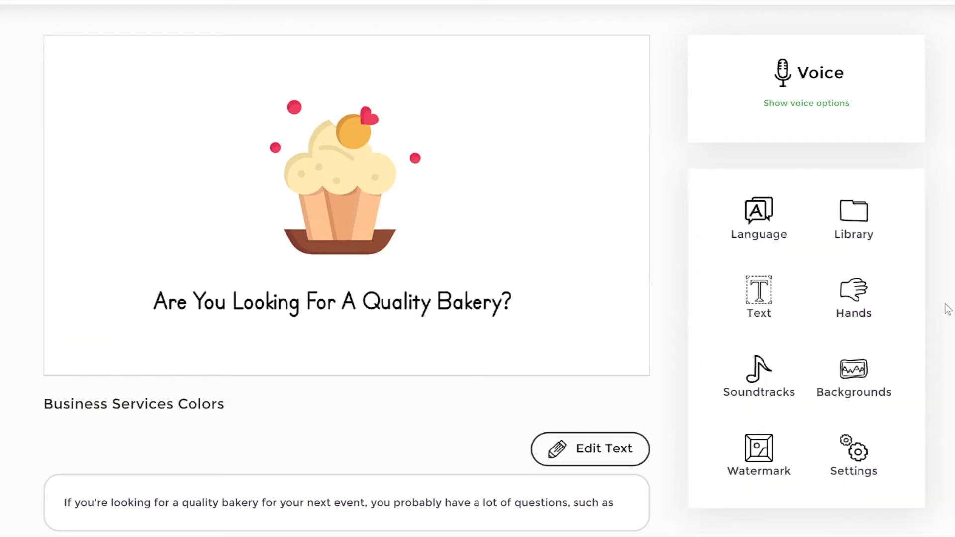
Step: Rename the project as "bakery business video" in its settings
scroll(656, 109, up, 3)
drag(48, 29, 233, 29)
scroll(763, 266, down, 3)
click(854, 449)
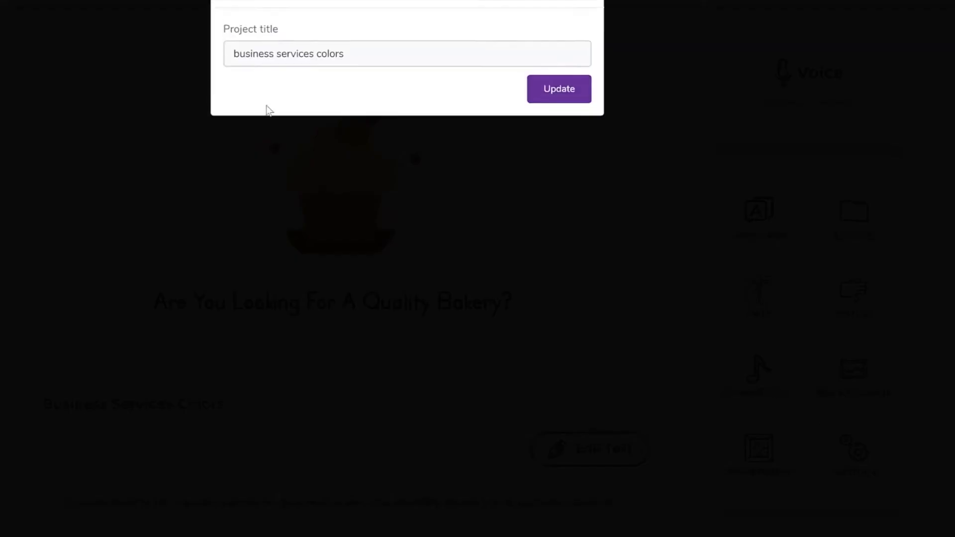
drag(330, 59, 113, 68)
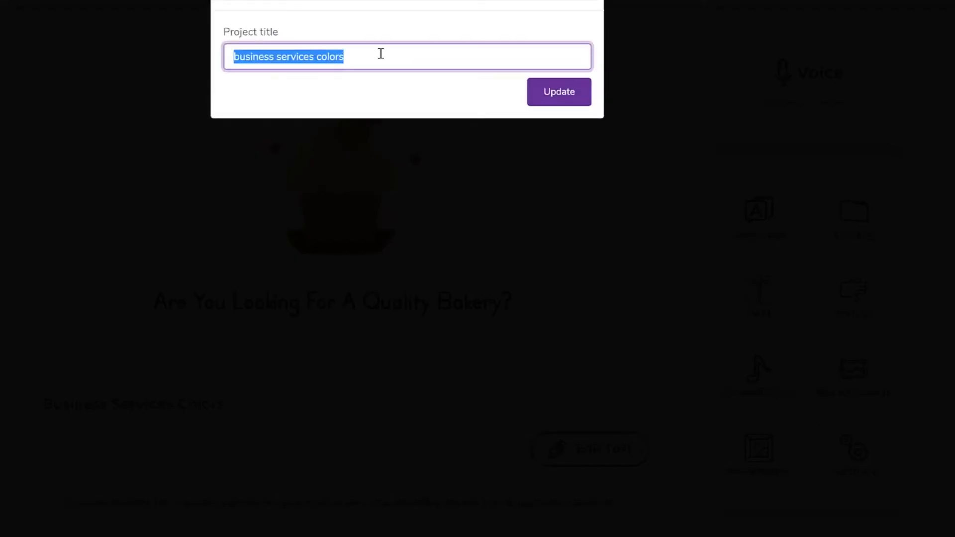
drag(384, 56, 91, 59)
text(bakery)
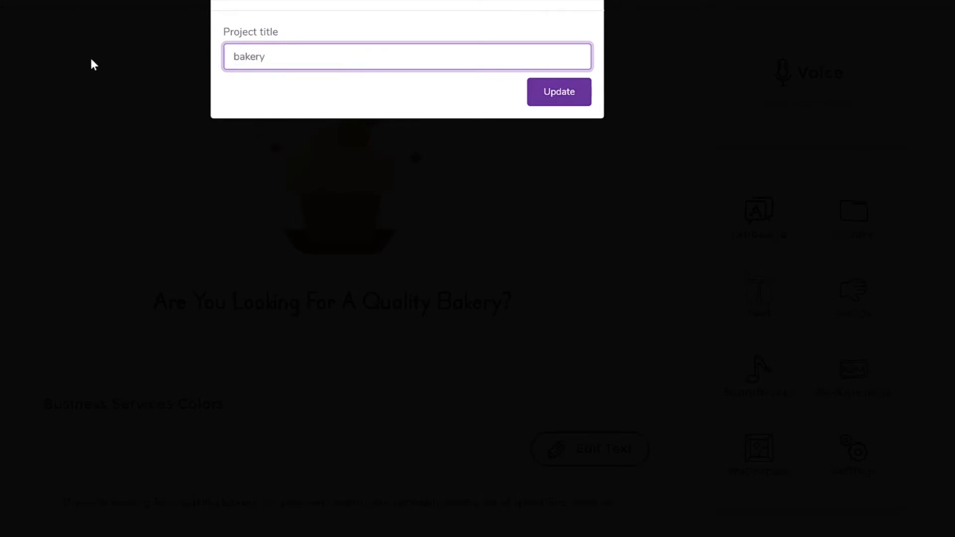
text( business video)
click(531, 85)
scroll(478, 269, up, 3)
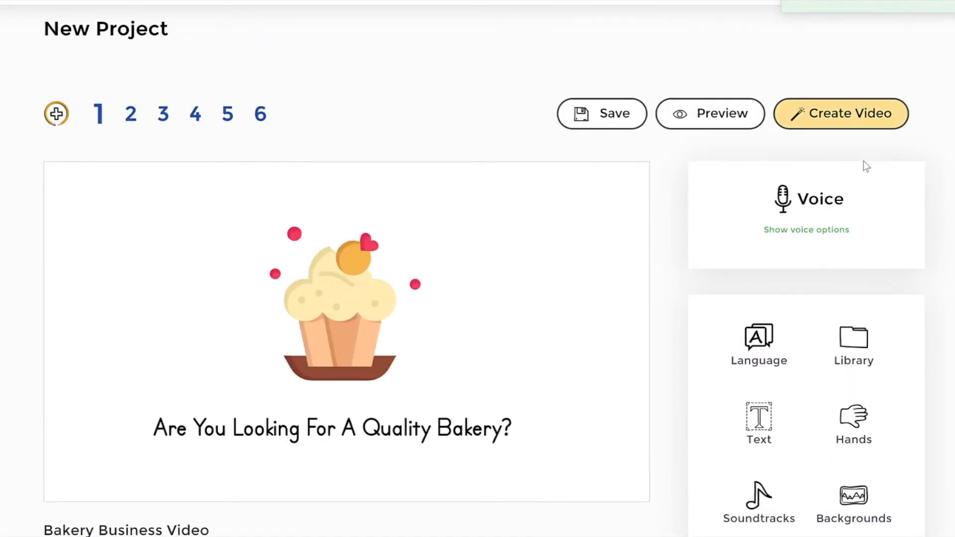
Step: Show the voice options, and open the Library to browse its Icons collection
click(748, 208)
scroll(748, 208, down, 4)
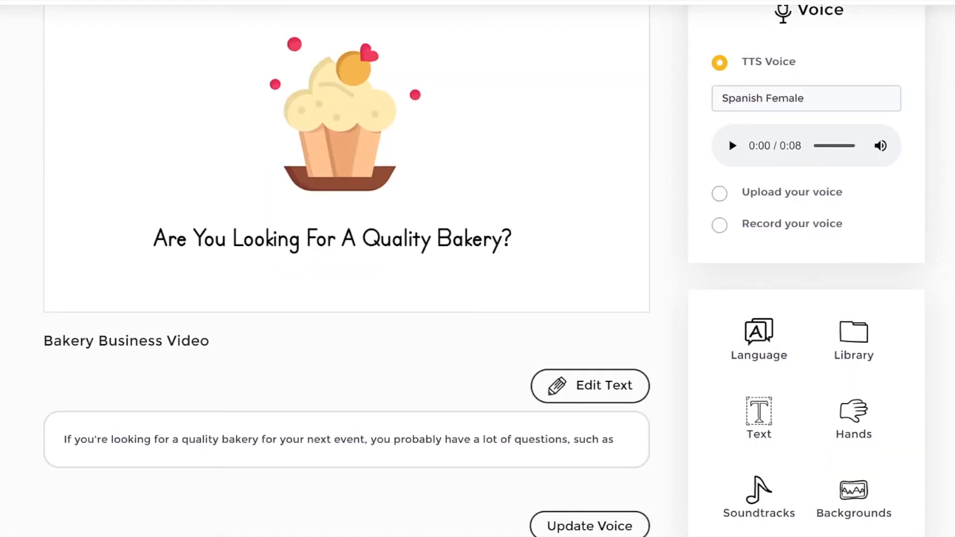
click(852, 334)
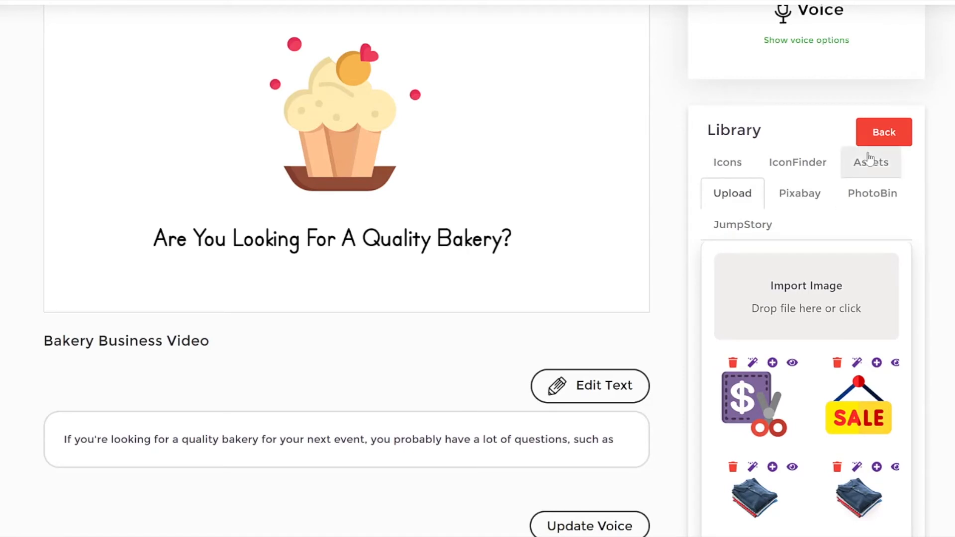
click(743, 168)
scroll(776, 357, down, 6)
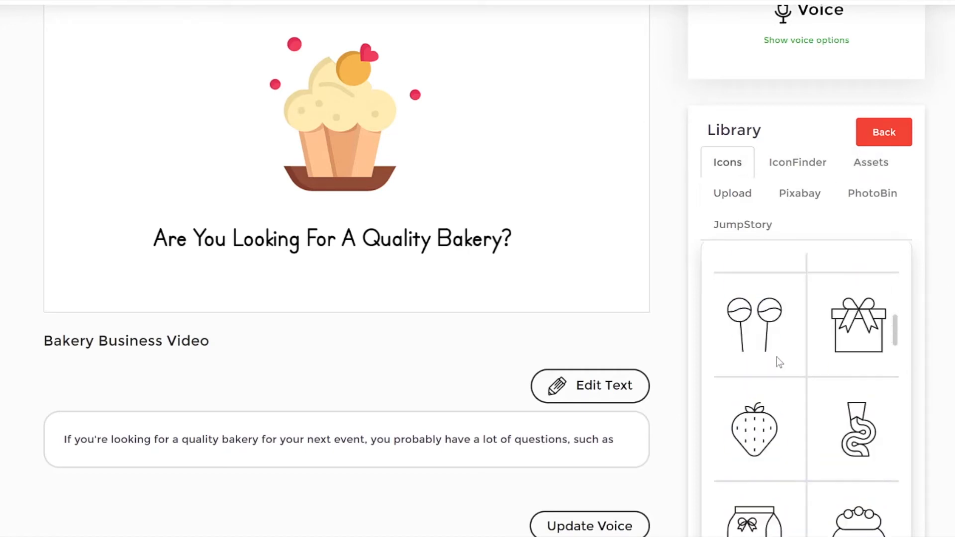
Step: Search IconFinder for "doctor" and browse the matching icons
click(797, 165)
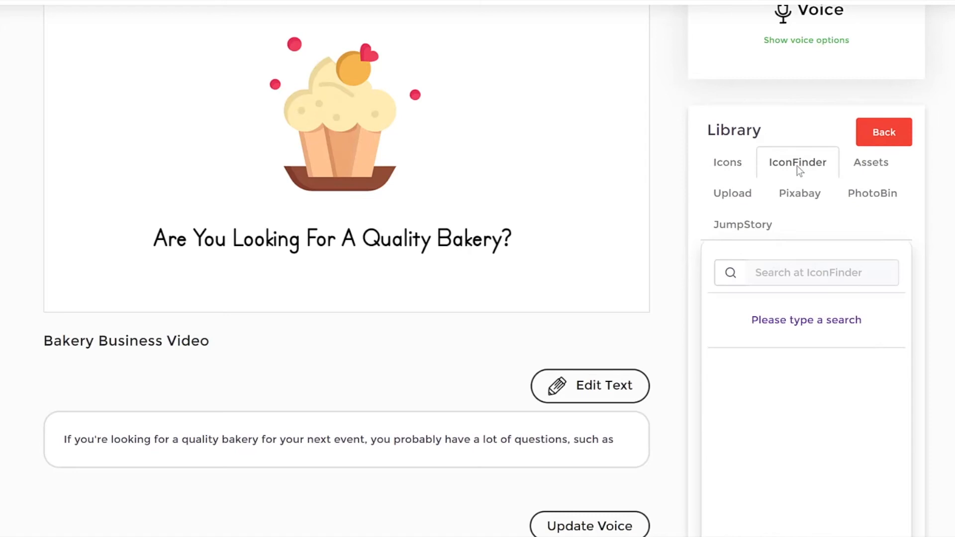
click(810, 278)
text(doctor)
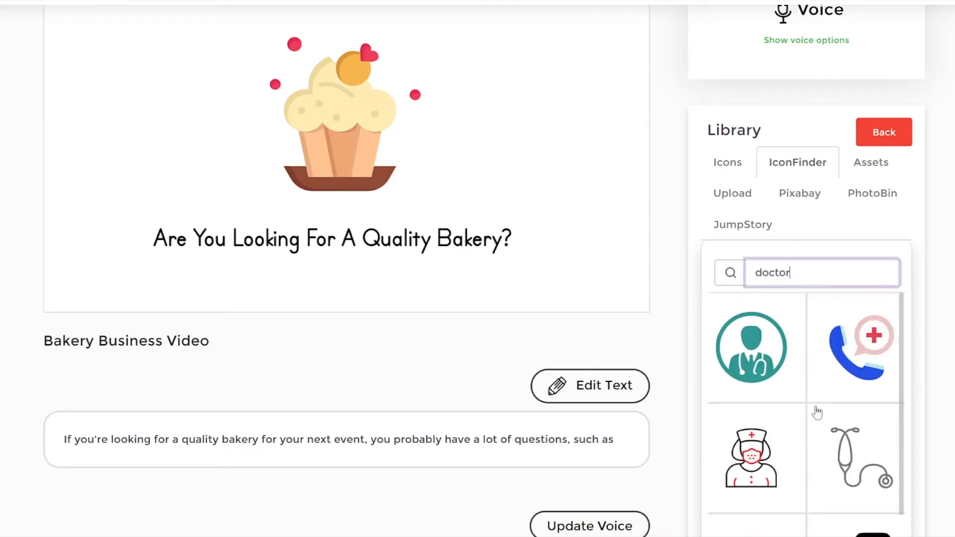
scroll(812, 379, down, 5)
scroll(839, 353, up, 5)
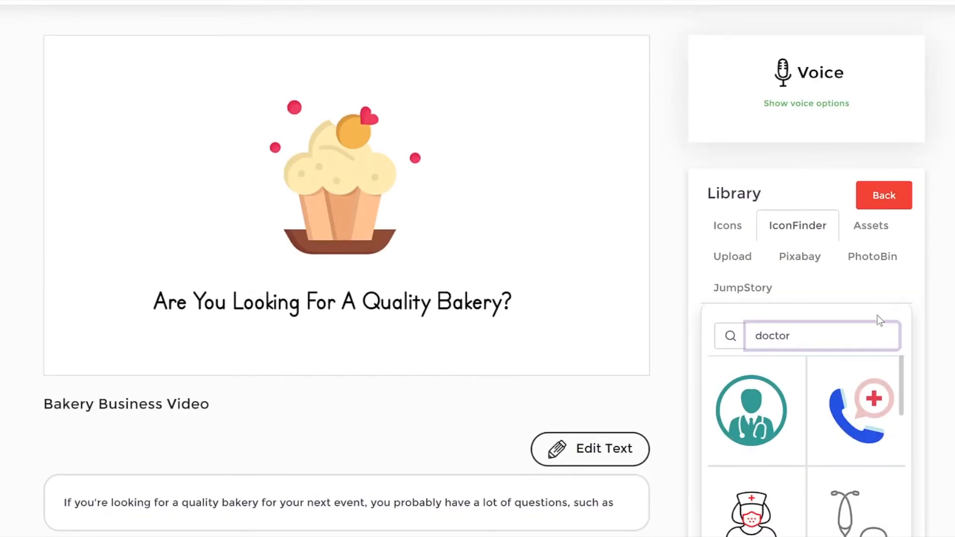
Step: Add the color asset of the soldier with the first-aid box to scene 1 and enlarge it beside the cupcake
click(885, 229)
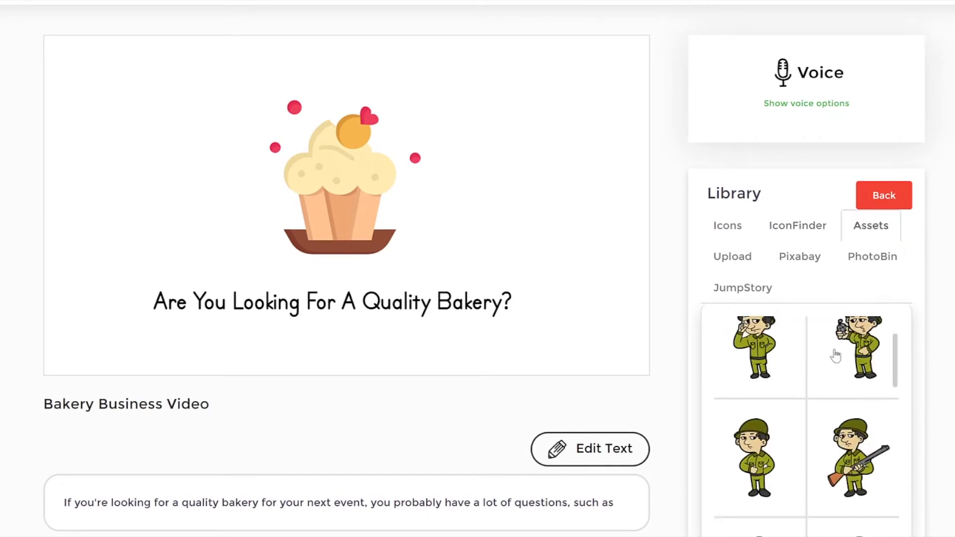
scroll(834, 349, up, 1)
scroll(845, 368, down, 5)
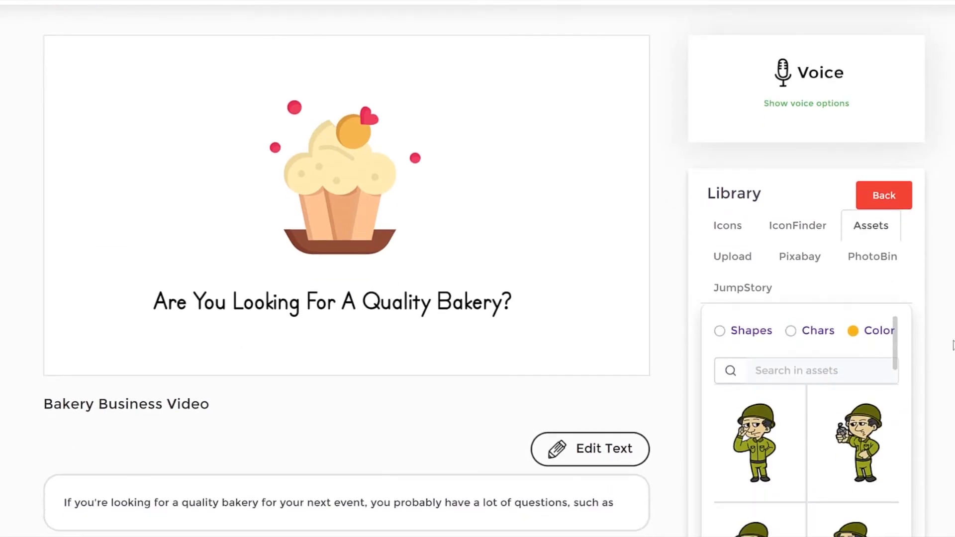
scroll(856, 380, down, 5)
scroll(857, 380, up, 3)
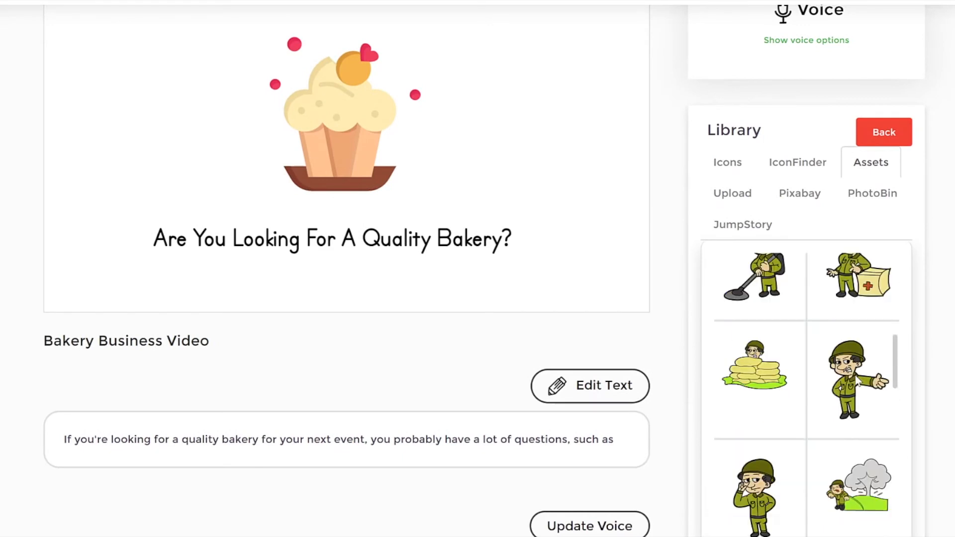
click(866, 286)
scroll(353, 189, up, 2)
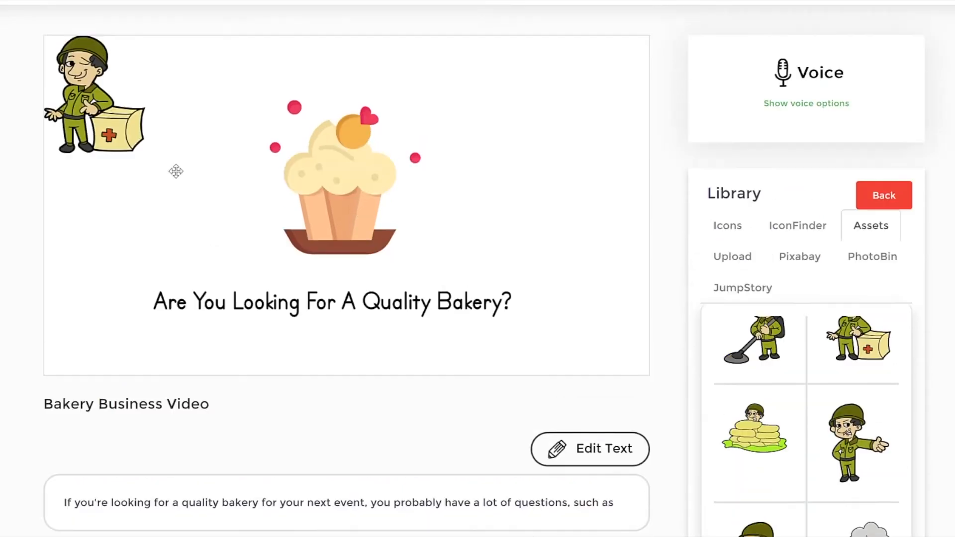
drag(78, 85, 141, 113)
drag(211, 182, 293, 277)
Step: Delete the cupcake and move the soldier into its place above the headline
click(387, 187)
drag(343, 179, 445, 172)
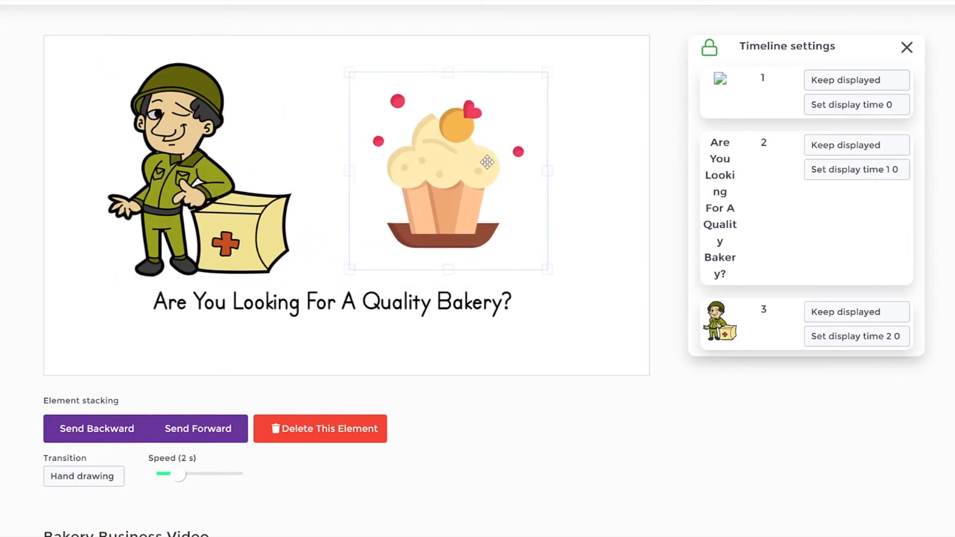
click(320, 437)
drag(225, 206, 365, 198)
Step: Unlock the scene's timeline and move the soldier ahead of the headline text in the drawing order
click(398, 306)
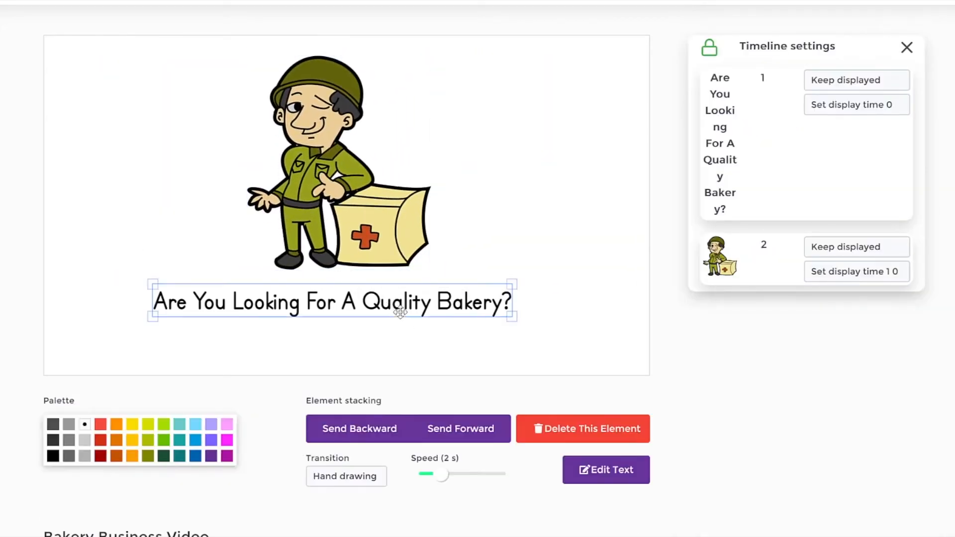
click(334, 192)
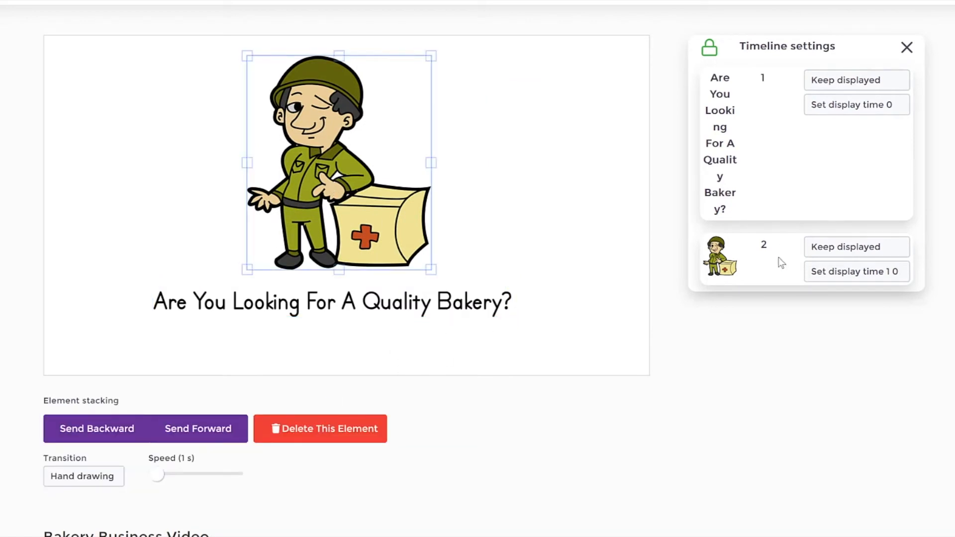
click(709, 48)
click(423, 344)
drag(718, 276, 738, 122)
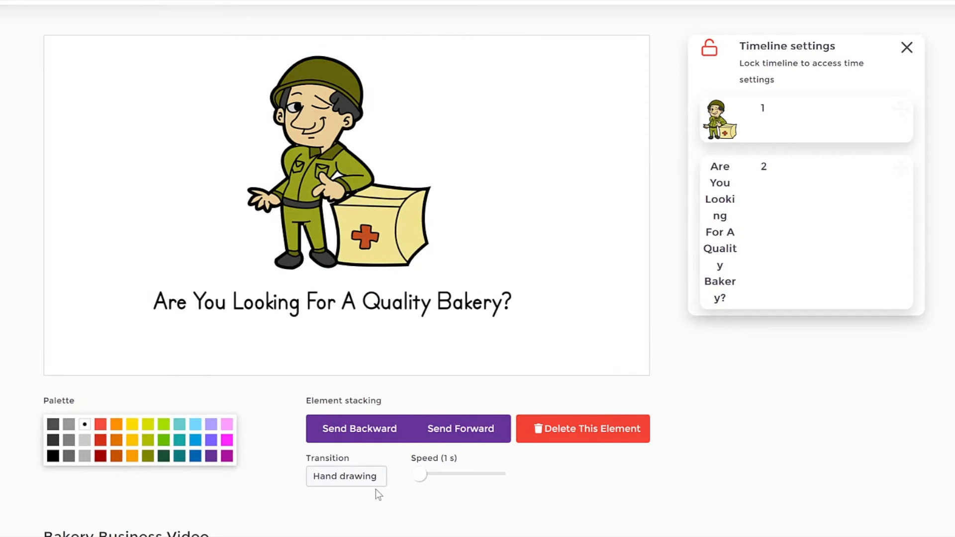
Step: Adjust the headline text's drawing speed and preview the edited scene
drag(425, 476, 432, 478)
click(321, 173)
click(529, 200)
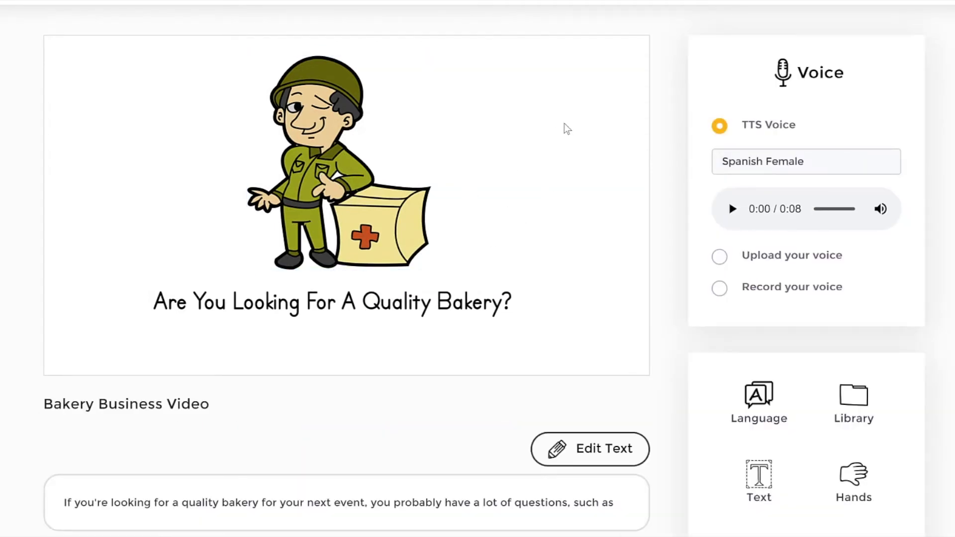
scroll(691, 230, up, 3)
click(719, 119)
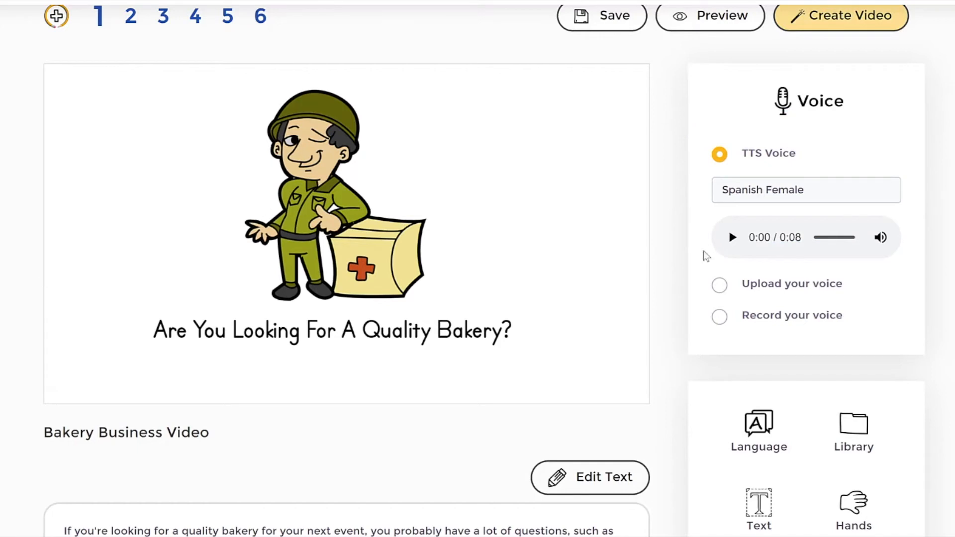
Step: Search the Library's Pixabay collection for "happy" and browse the photos
click(856, 432)
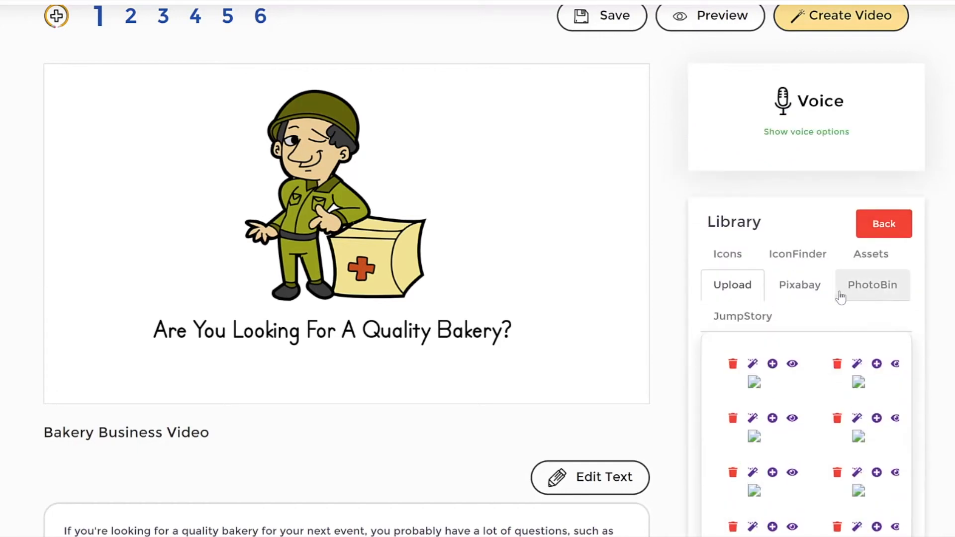
click(804, 291)
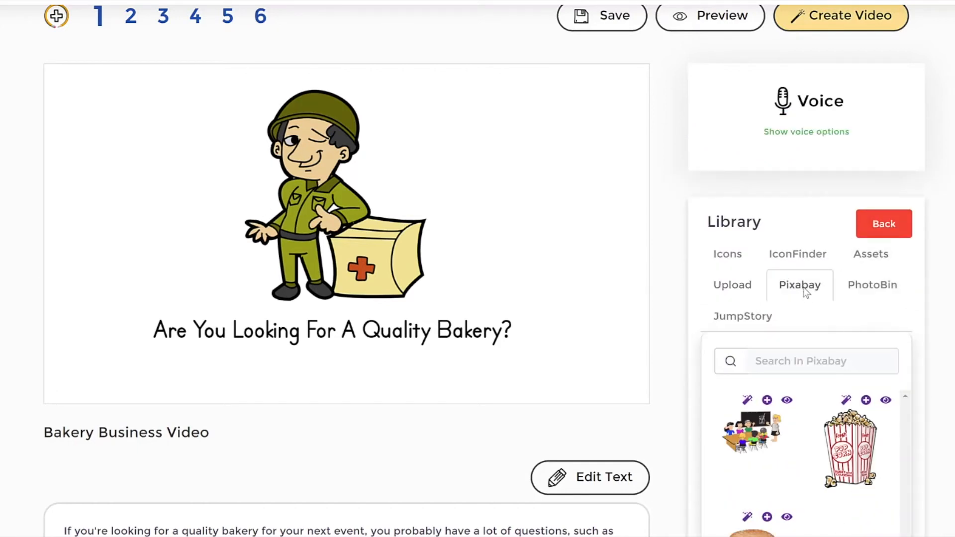
click(809, 363)
text(happy)
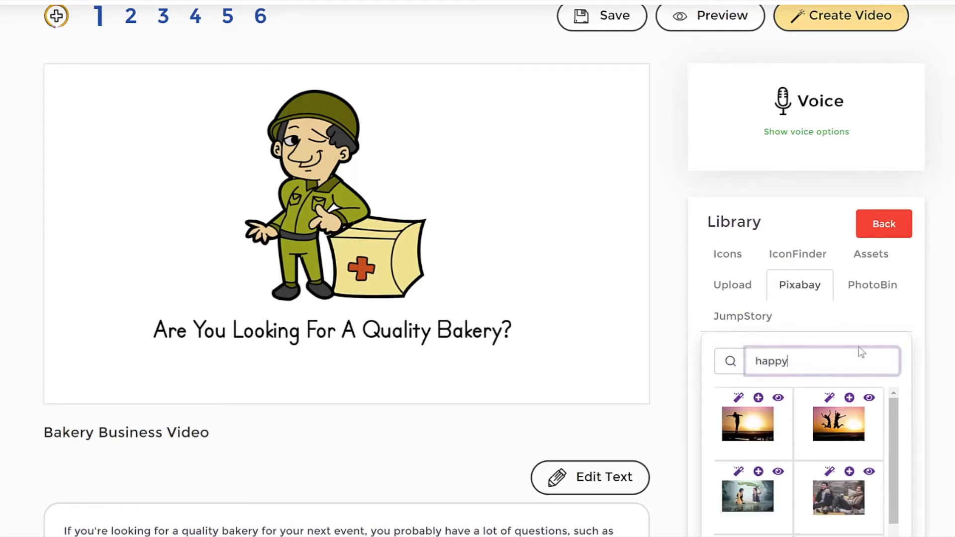
scroll(870, 475, down, 3)
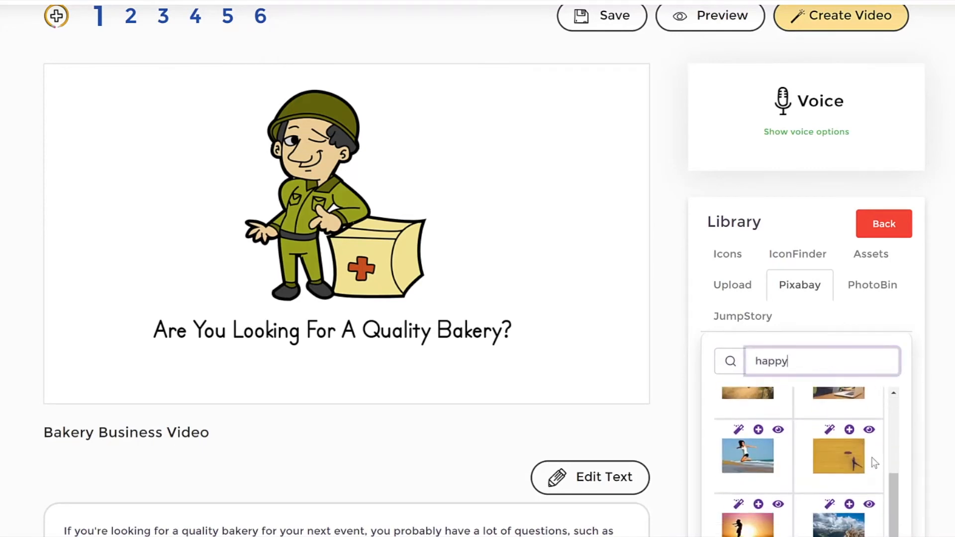
Step: View the photo of the woman jumping on the beach at full size and place it in the scene above the headline
click(753, 456)
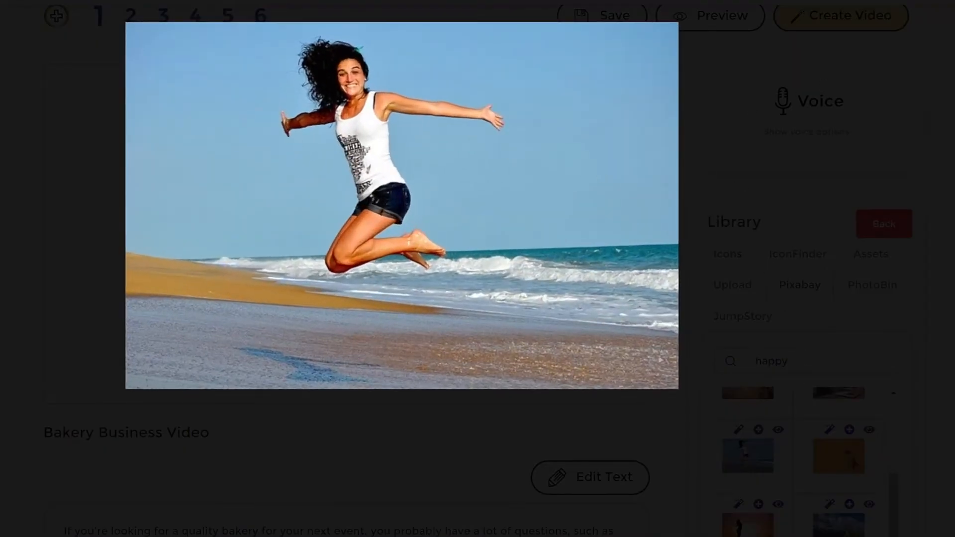
click(749, 301)
click(758, 431)
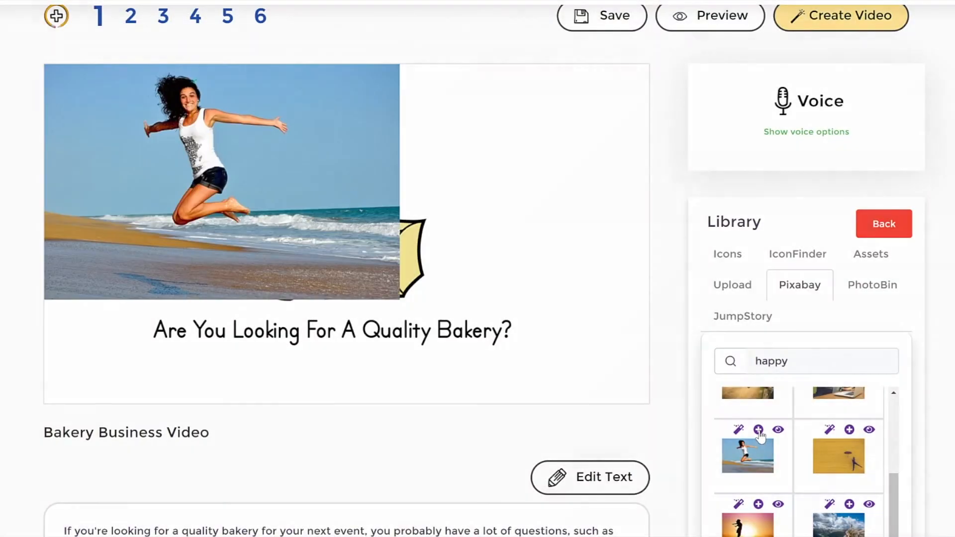
click(324, 158)
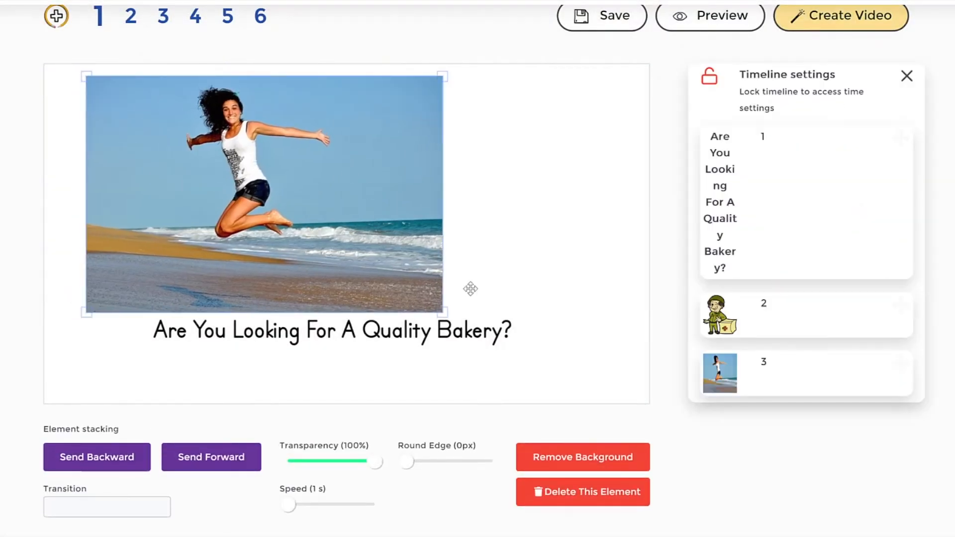
Step: Remove the background from the jumping woman photo and place the cutout beside the soldier
click(603, 468)
click(357, 331)
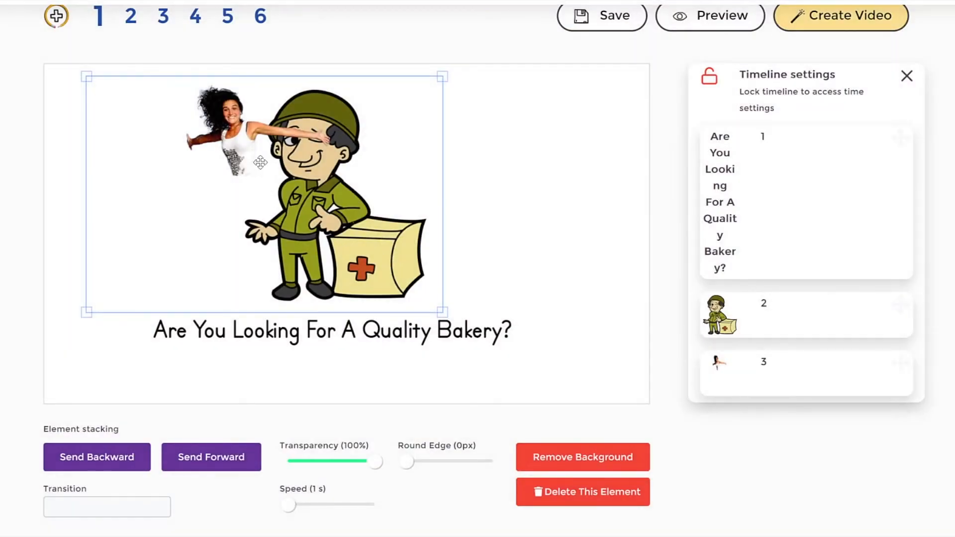
drag(219, 169, 515, 202)
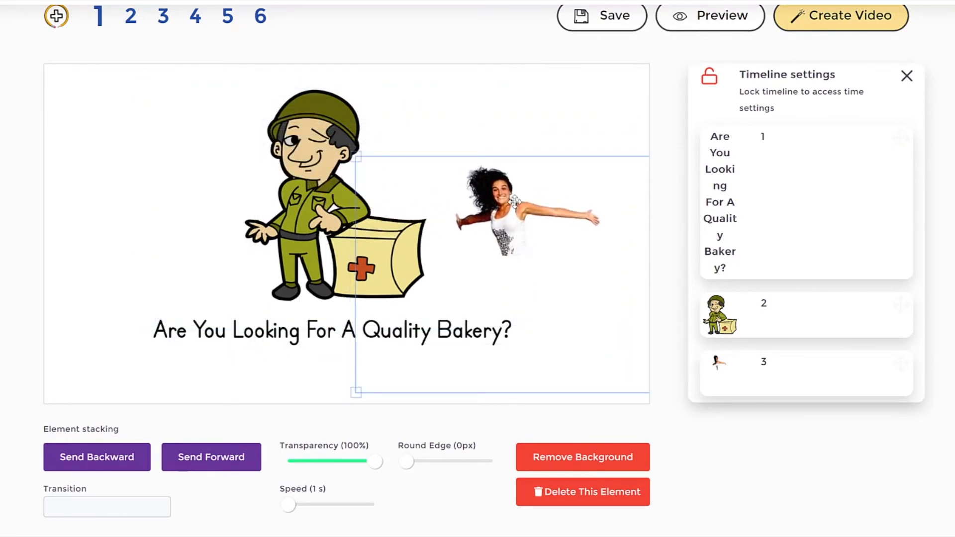
click(65, 507)
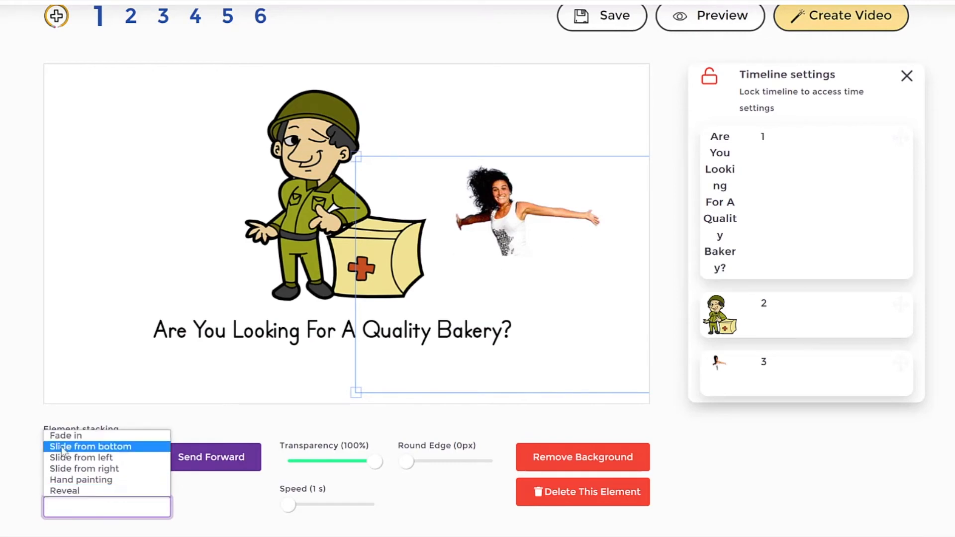
click(462, 193)
drag(496, 208, 491, 203)
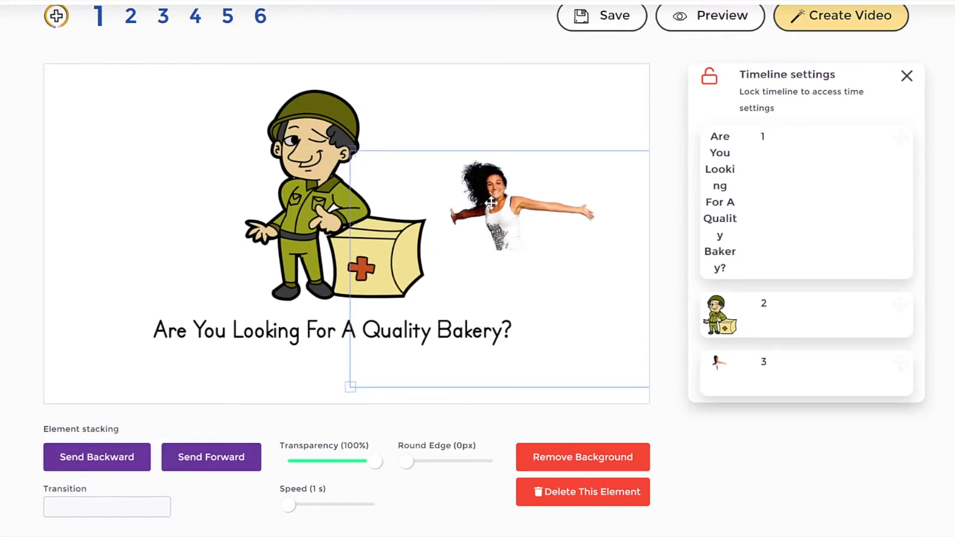
Step: Delete the jumping woman cutout and view the Pixabay photo of the couple on a bicycle at full size
click(592, 491)
click(854, 426)
click(808, 286)
scroll(861, 416, down, 5)
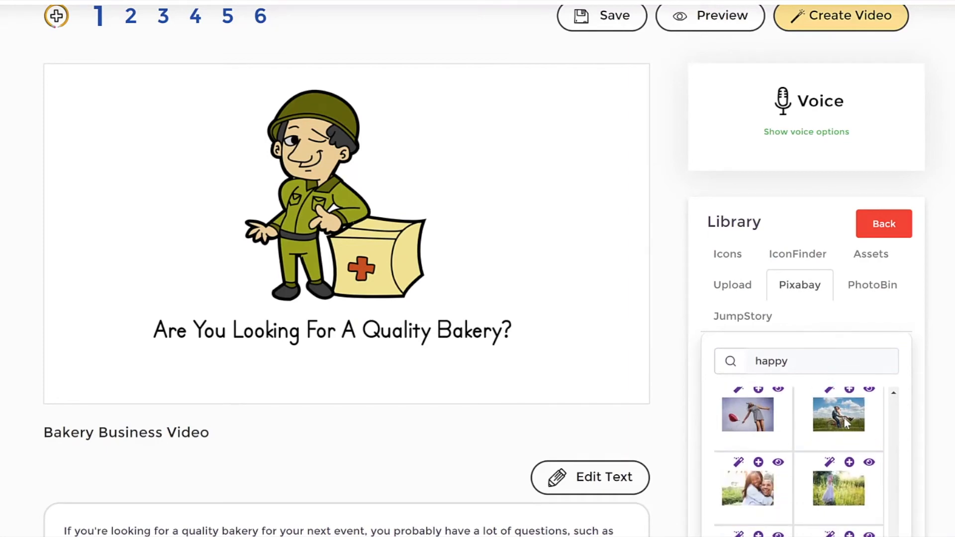
click(840, 420)
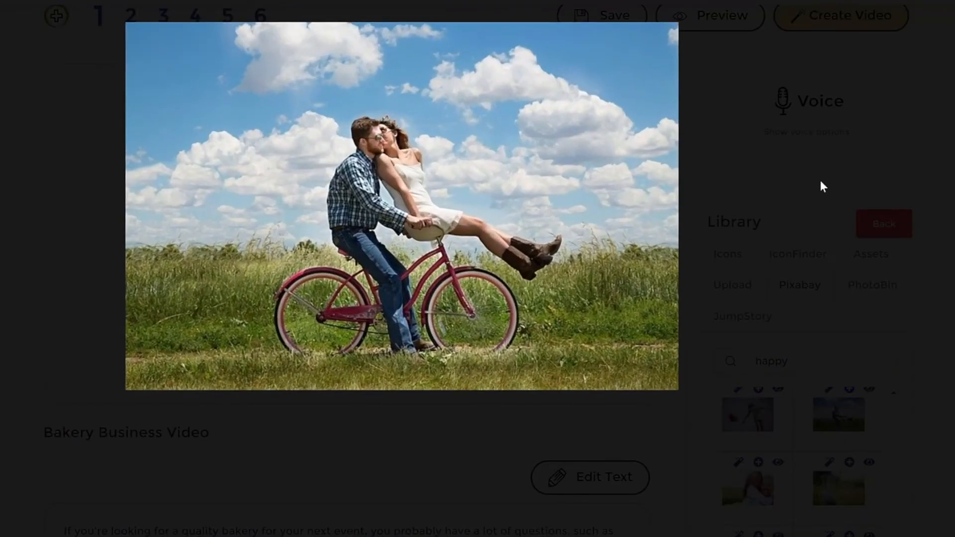
click(813, 454)
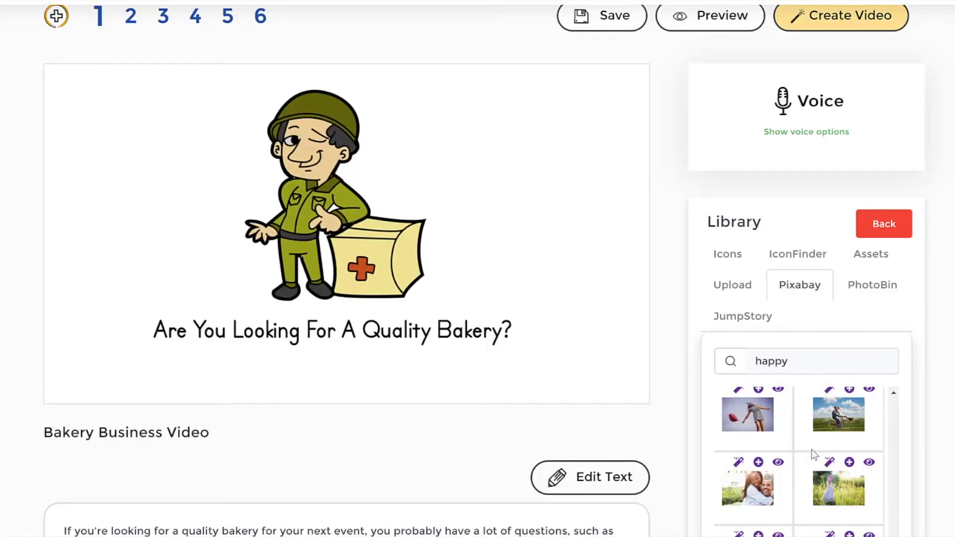
Step: Convert the bicycle couple photo to a painted effect and add the colour version to the scene
scroll(839, 402, up, 1)
click(828, 451)
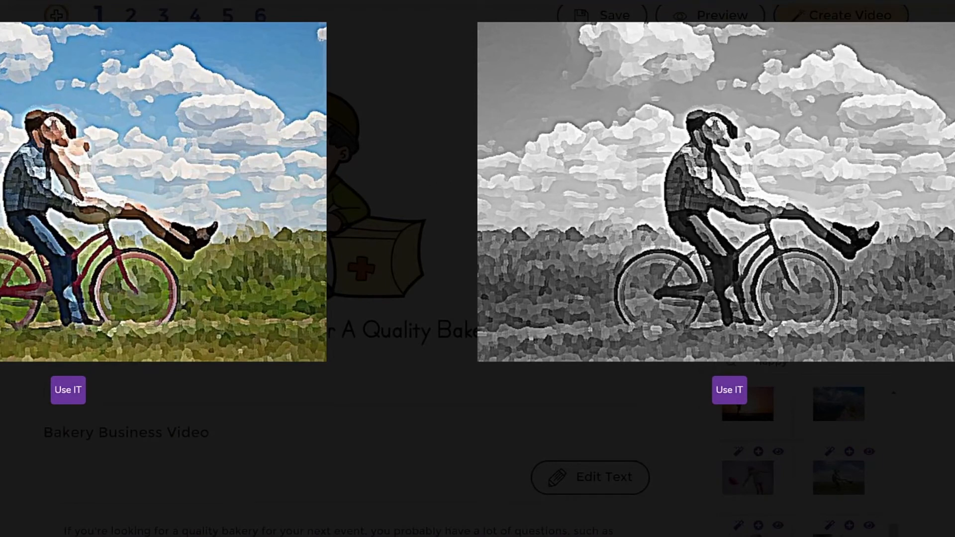
click(70, 399)
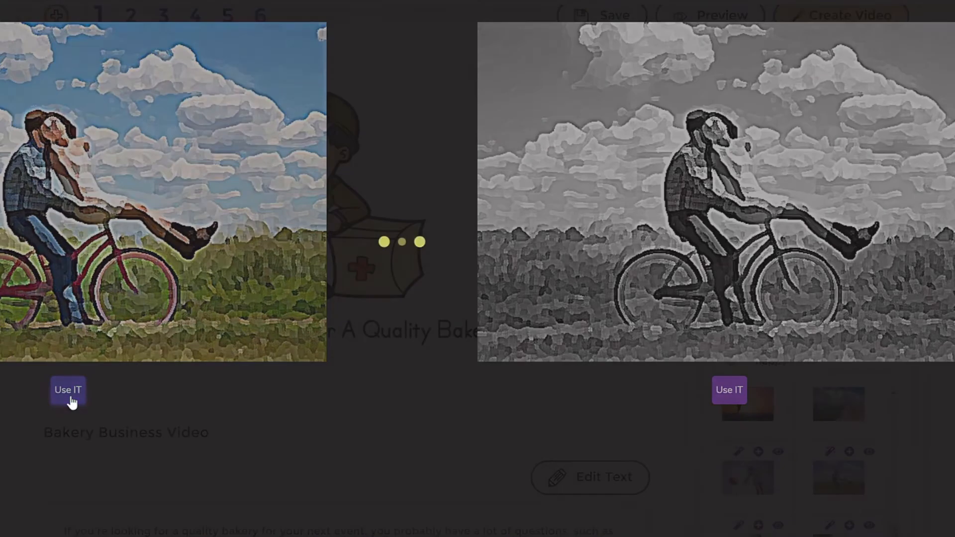
click(290, 220)
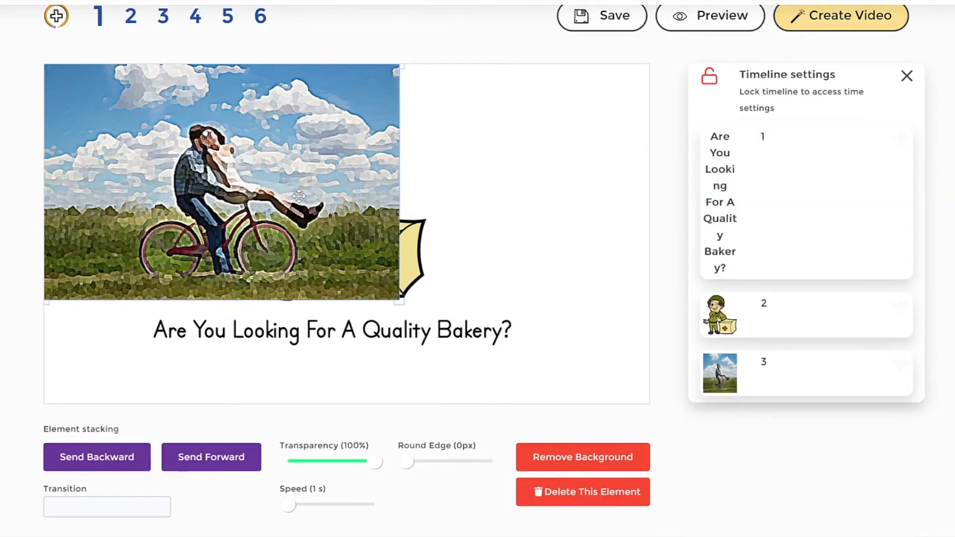
Step: Remove the painted photo's background and arrange the couple on the left of the canvas with the soldier on the right
click(583, 459)
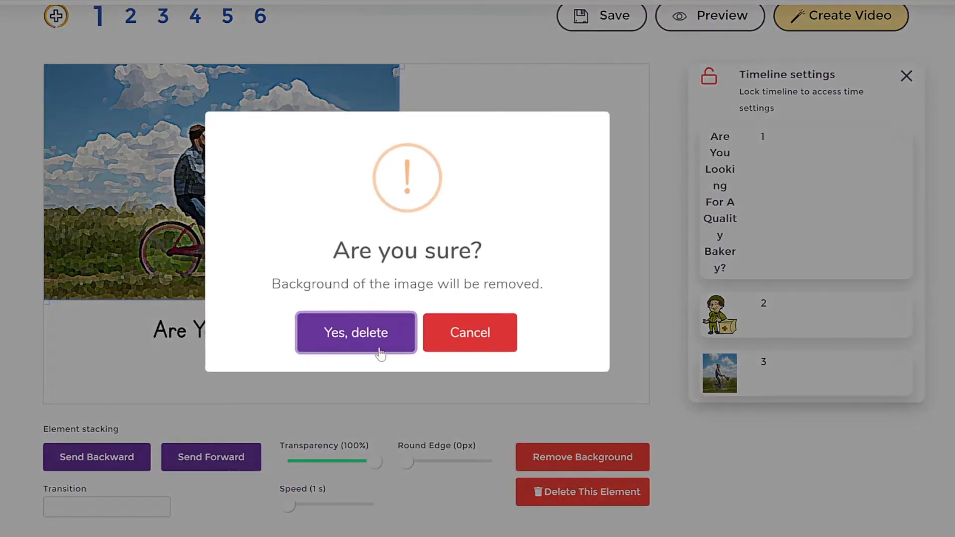
click(379, 348)
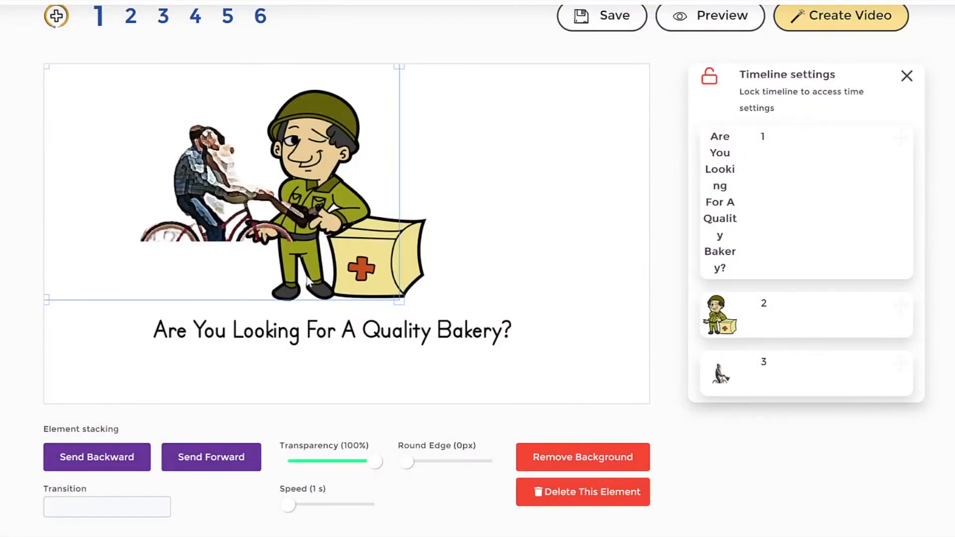
drag(204, 152, 134, 159)
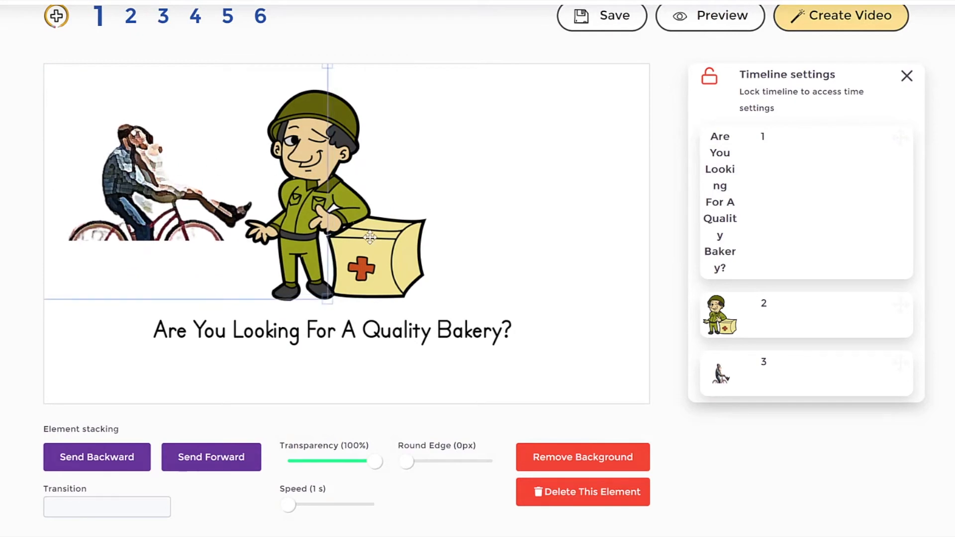
drag(367, 238, 538, 219)
drag(195, 206, 249, 210)
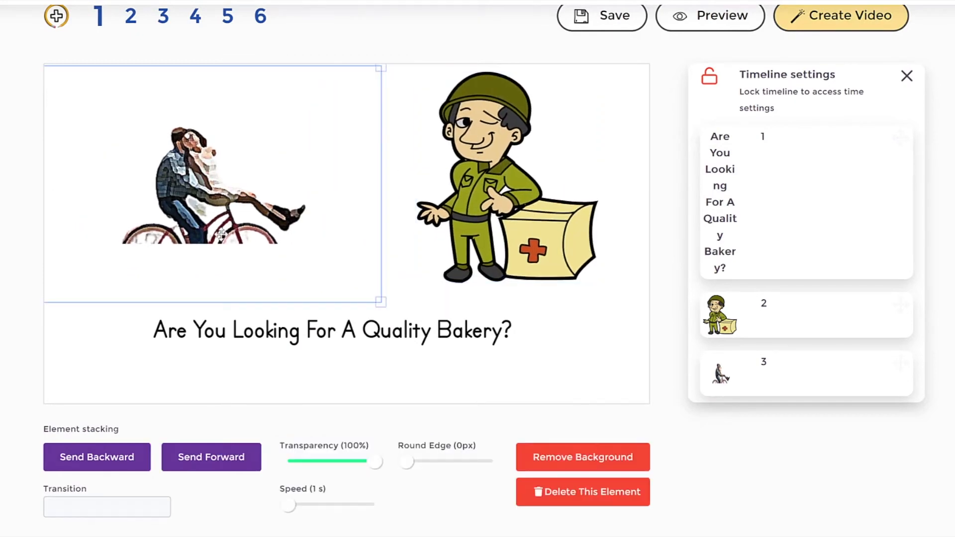
Step: Set the couple's transition to Slide from left and move it to first place in the drawing order
click(114, 510)
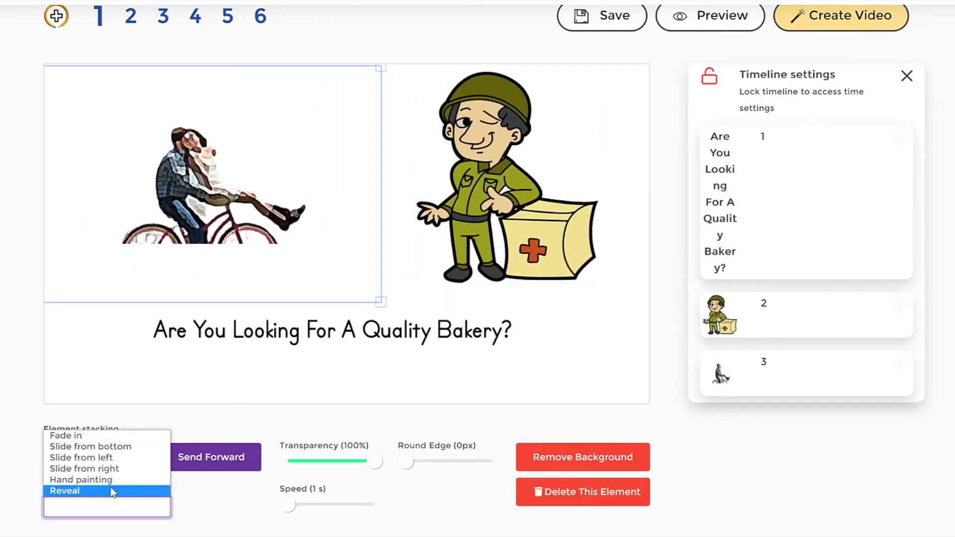
click(113, 459)
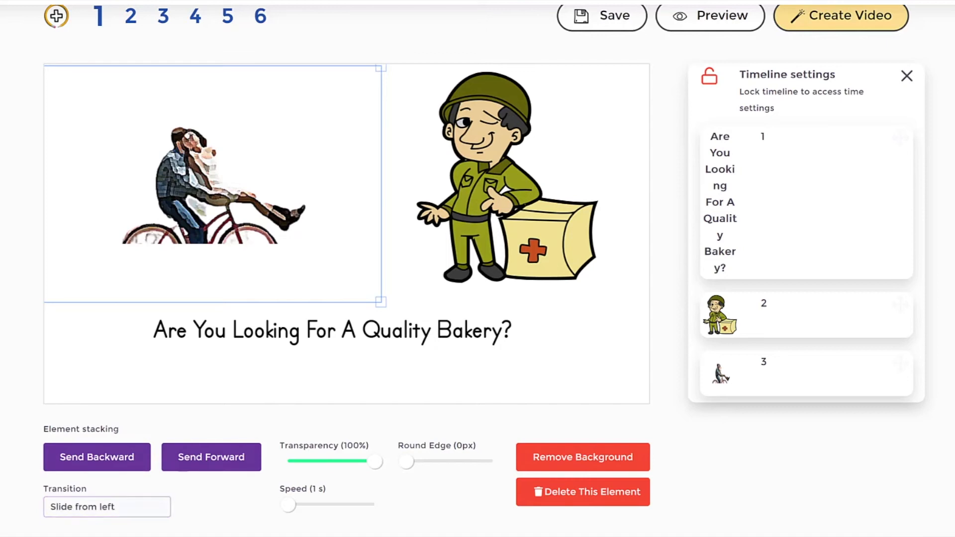
drag(724, 357, 730, 135)
click(524, 364)
click(188, 190)
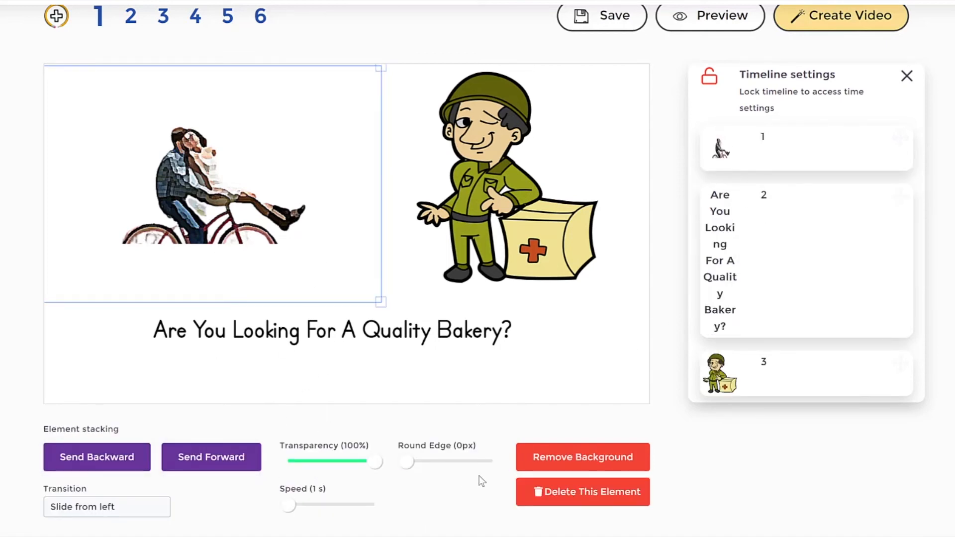
Step: Delete the soldier and center the bicycle couple above the headline
click(494, 226)
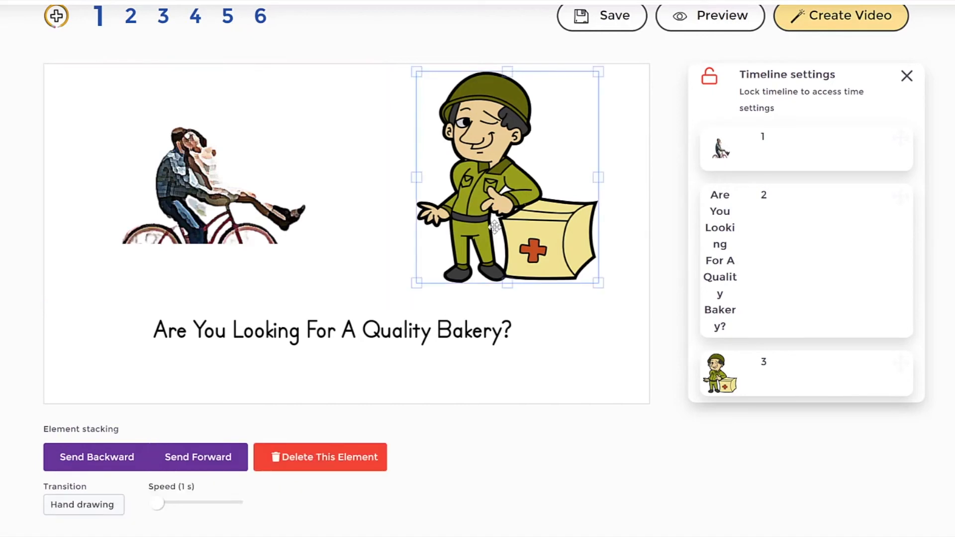
click(330, 465)
drag(240, 177, 362, 179)
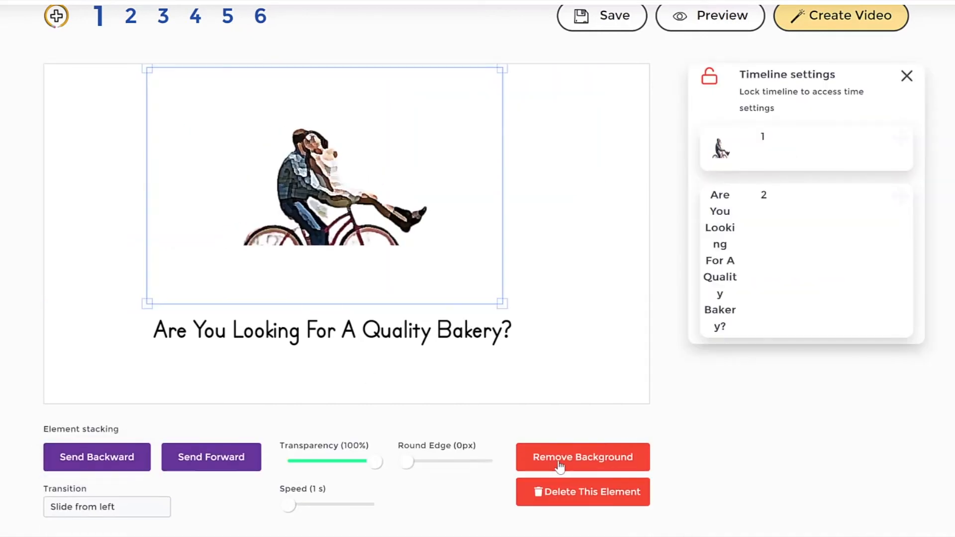
drag(463, 234, 451, 239)
click(603, 175)
Step: Preview slide 1 to check the couple's entrance, and return to the scene
click(710, 15)
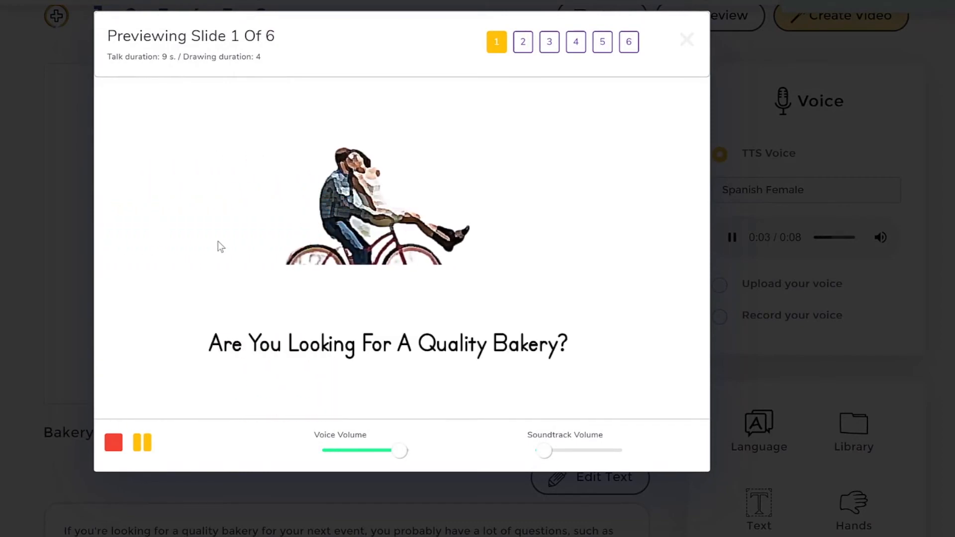
click(28, 241)
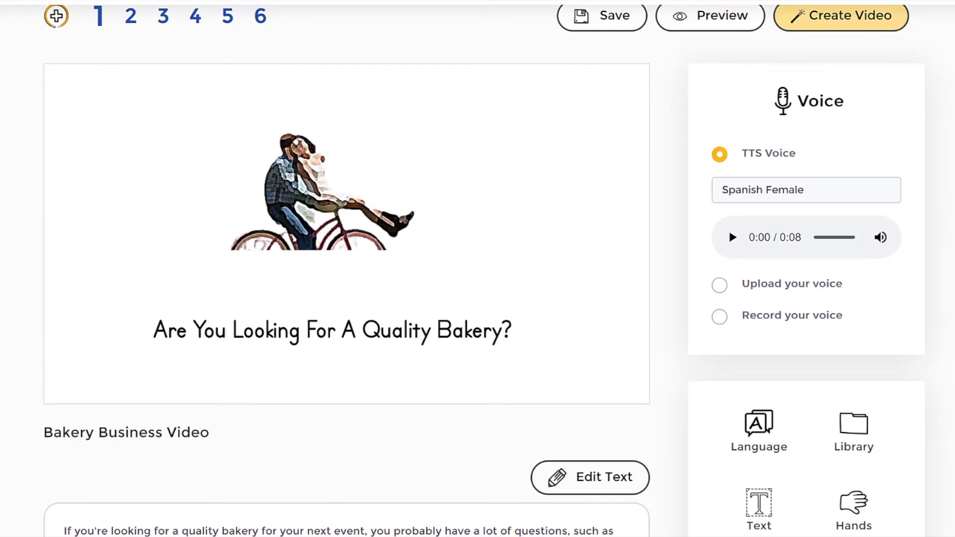
click(326, 174)
click(522, 214)
Step: Check the Library's Upload and PhotoBin collections and search JumpStory for "bake"
click(845, 440)
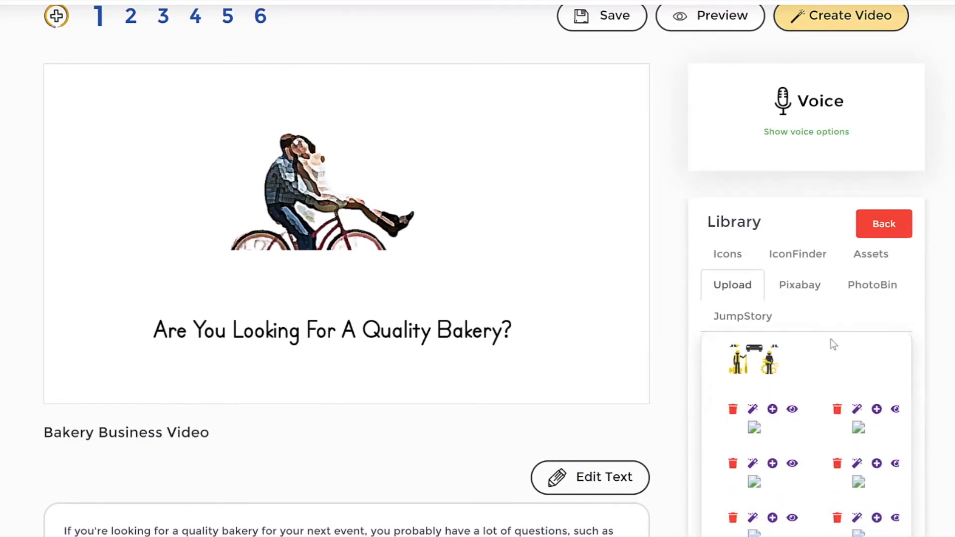
click(840, 297)
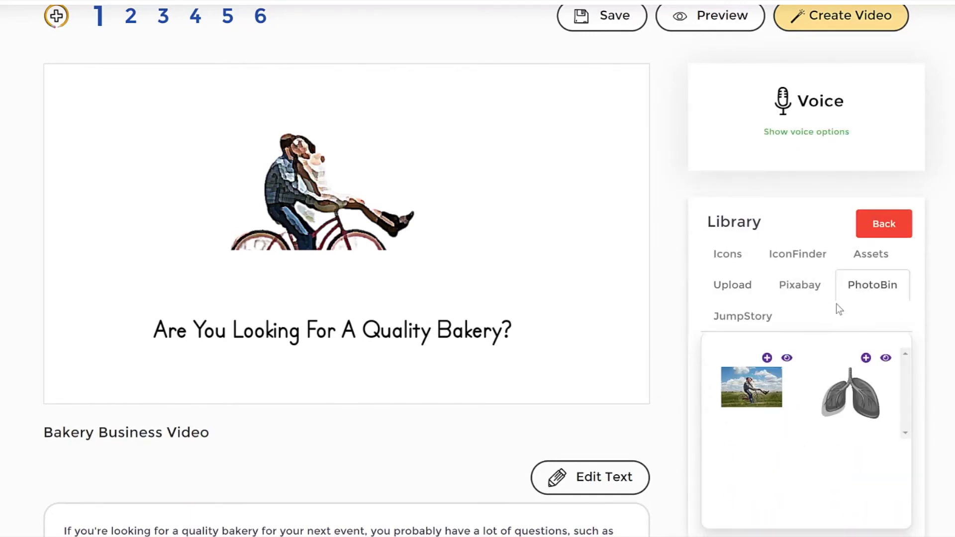
click(752, 320)
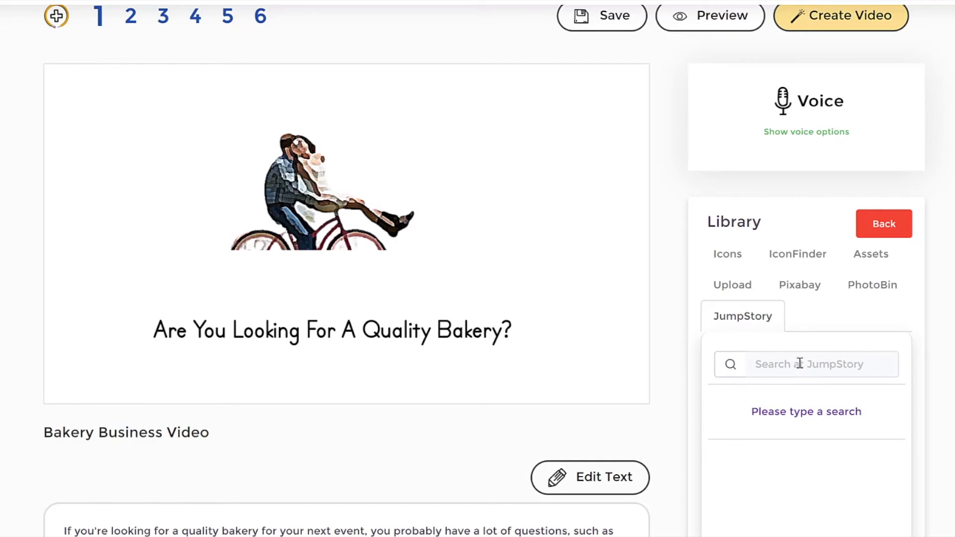
click(799, 364)
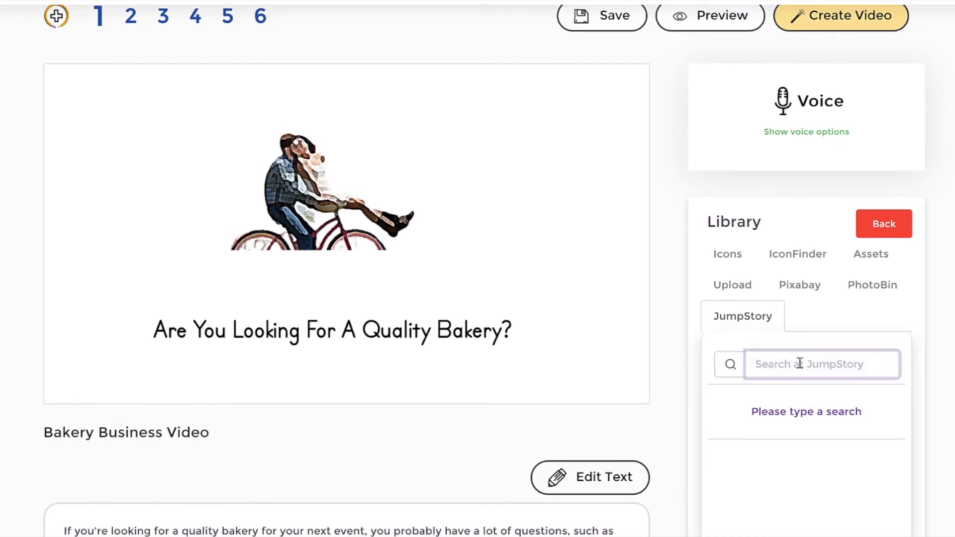
text(bake)
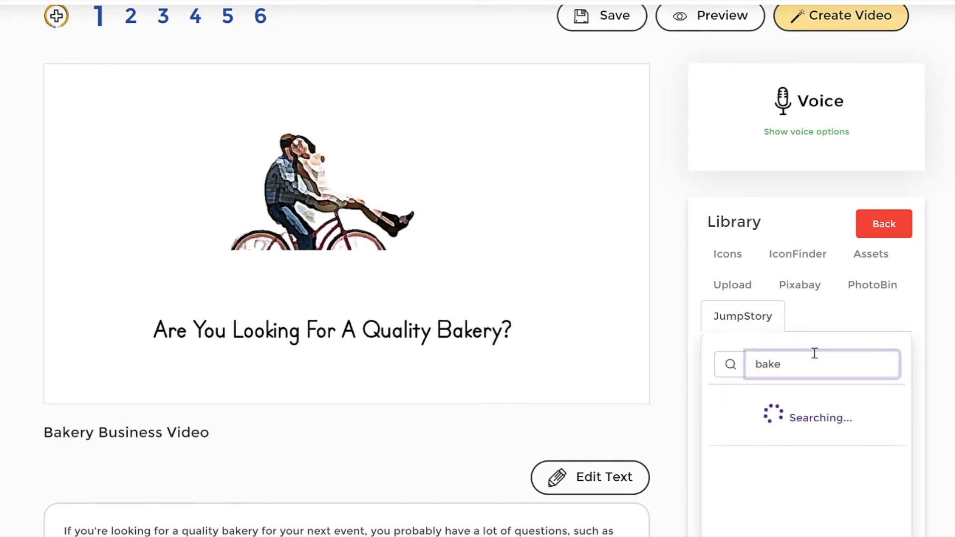
scroll(912, 420, down, 1)
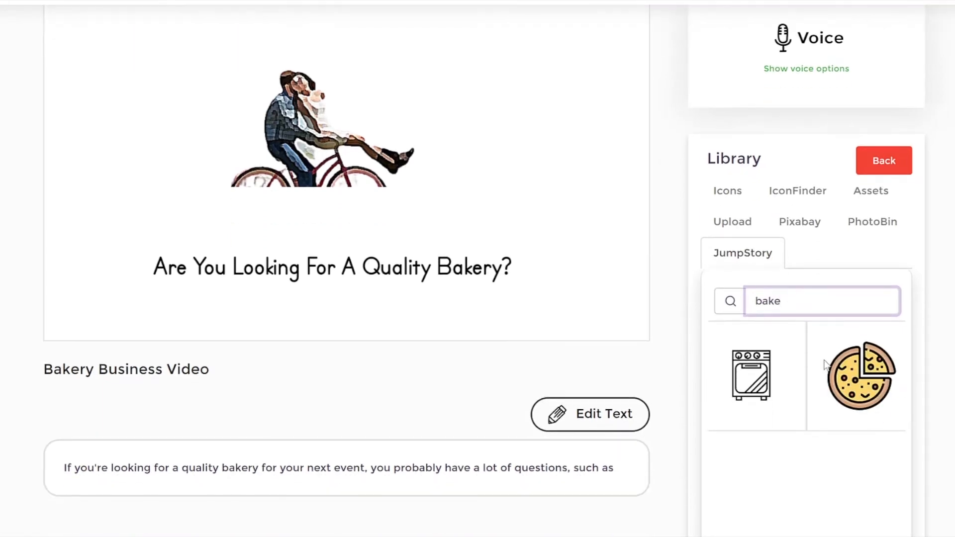
Step: Search JumpStory for "business" and browse the icons
key(ctrl+a)
key(BackSpace)
text(business)
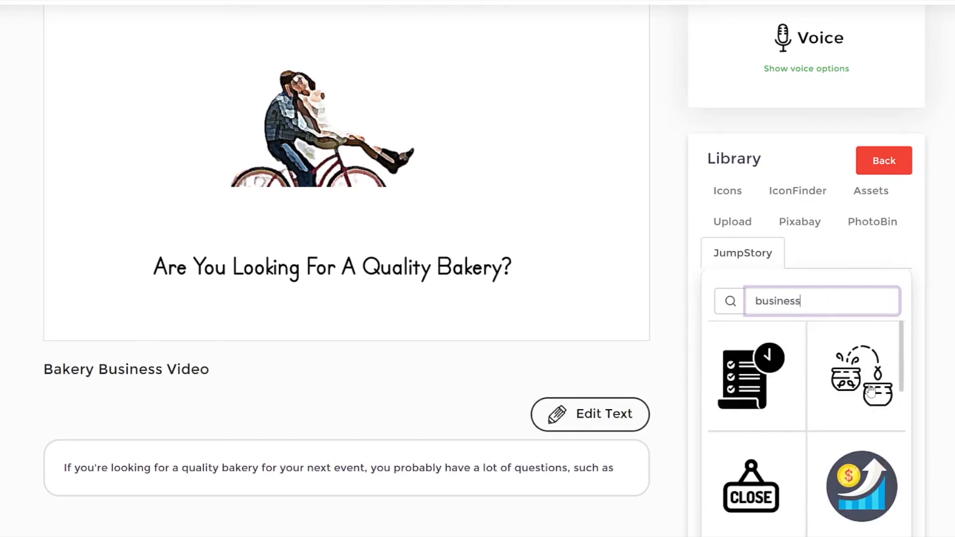
scroll(870, 390, down, 5)
scroll(870, 391, down, 3)
scroll(872, 390, up, 3)
scroll(871, 390, down, 3)
scroll(870, 388, up, 3)
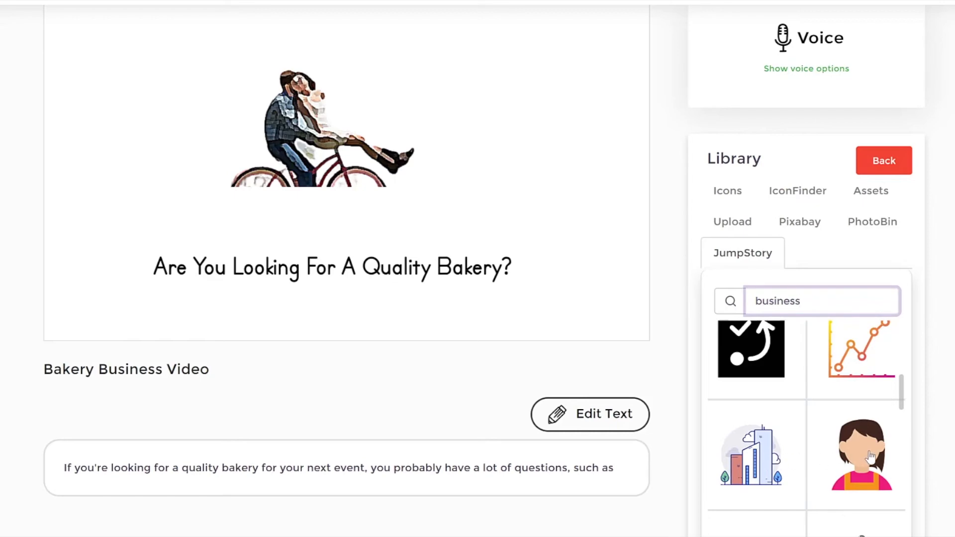
Step: Add the brown box icon with the chess piece and the brown-haired woman icon to the scene
click(870, 457)
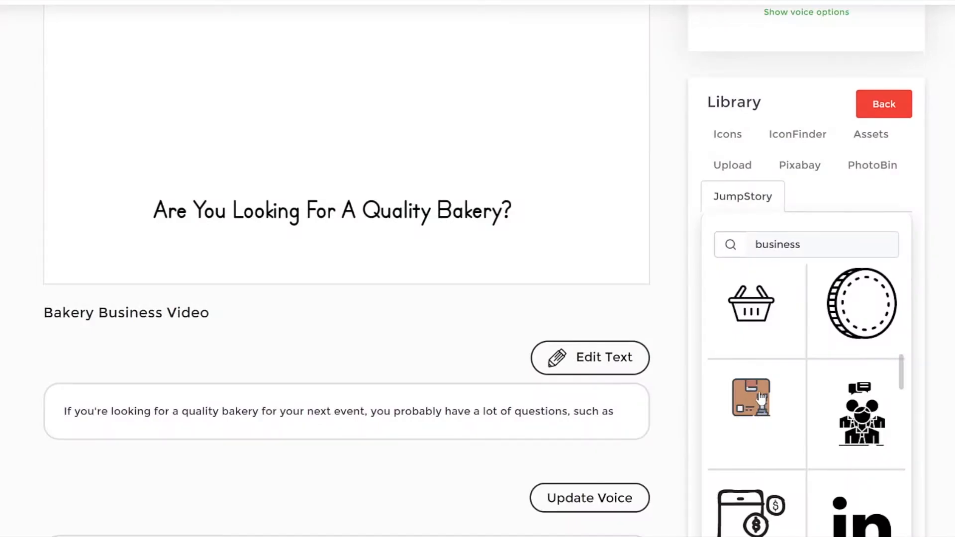
click(761, 396)
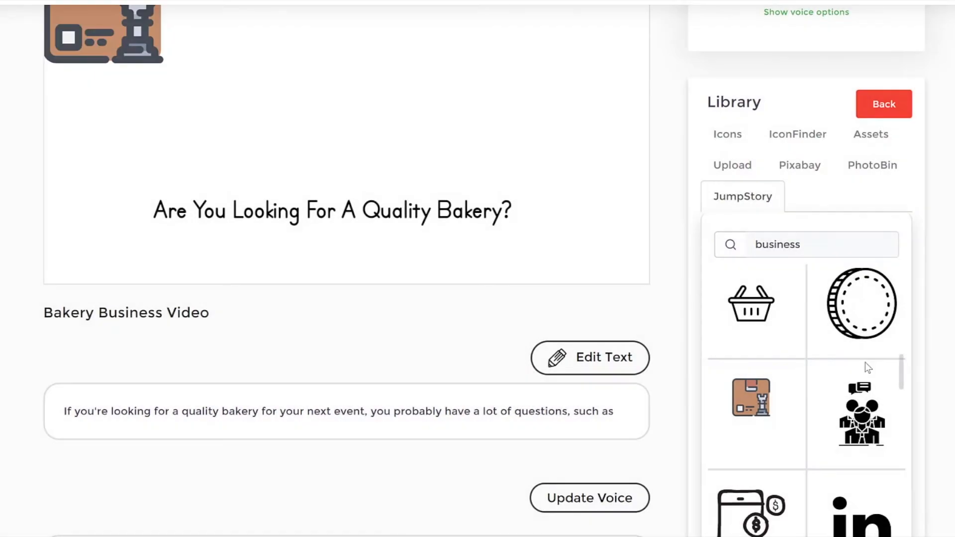
scroll(864, 362, down, 3)
scroll(855, 378, up, 8)
scroll(871, 324, down, 8)
click(864, 347)
Step: Place the woman icon on the right above the headline and enlarge it, with the box icon on the left
scroll(430, 168, up, 5)
drag(166, 198, 512, 216)
drag(137, 191, 209, 227)
drag(465, 223, 489, 229)
drag(539, 276, 503, 267)
Step: Enlarge the box icon to about the woman icon's size and adjust its position above the headline
click(171, 247)
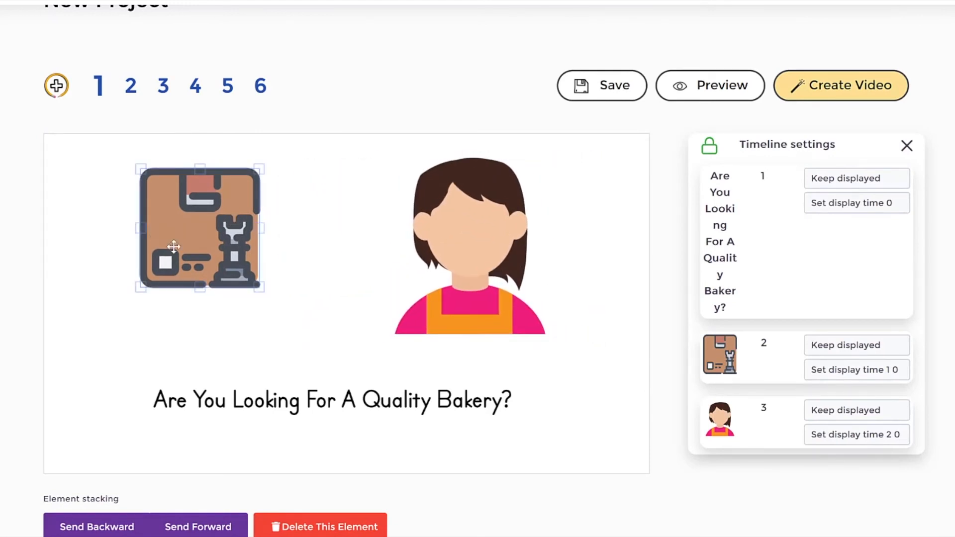
drag(260, 288, 305, 333)
drag(282, 277, 274, 274)
drag(297, 331, 305, 339)
click(329, 302)
scroll(469, 196, down, 3)
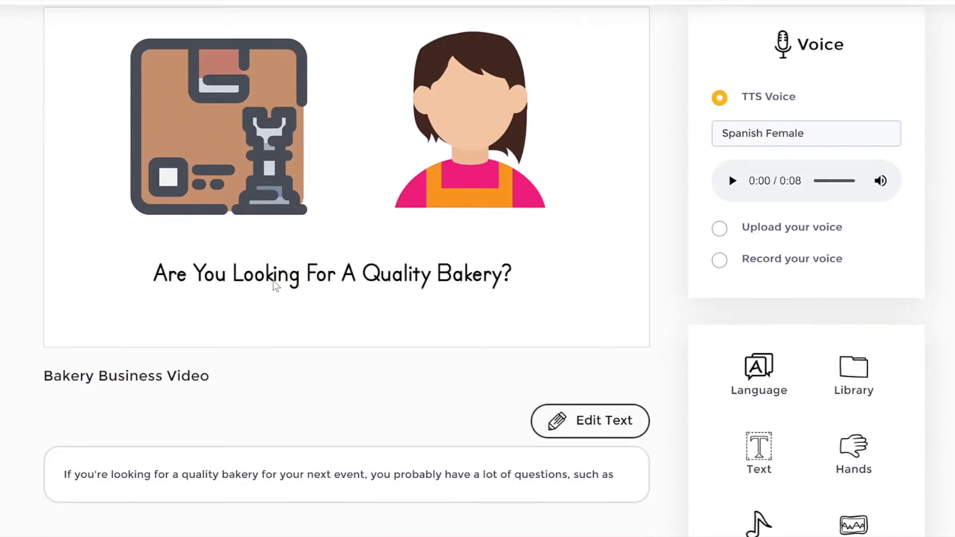
Step: Adjust the woman icon's drawing speed and the box icon's transition and speed settings
click(530, 171)
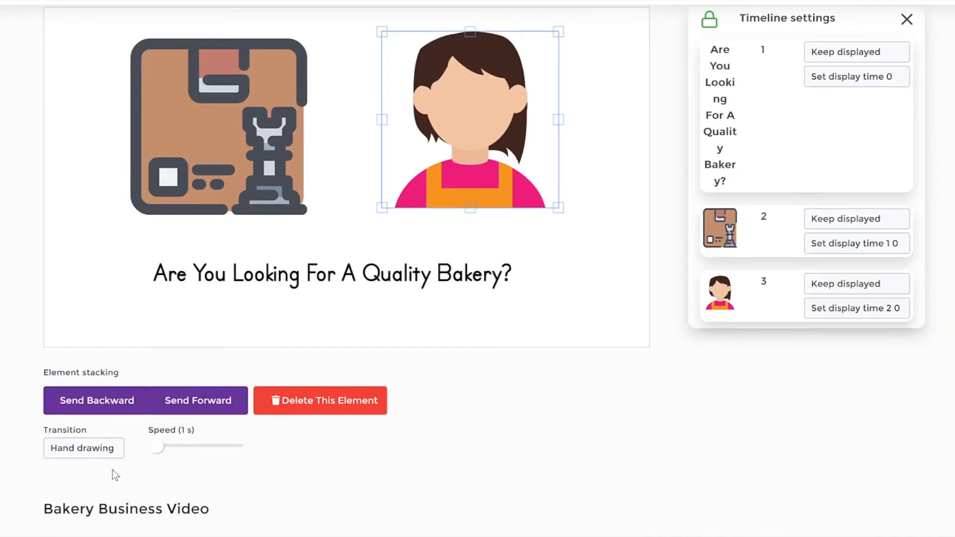
drag(156, 450, 180, 455)
click(262, 143)
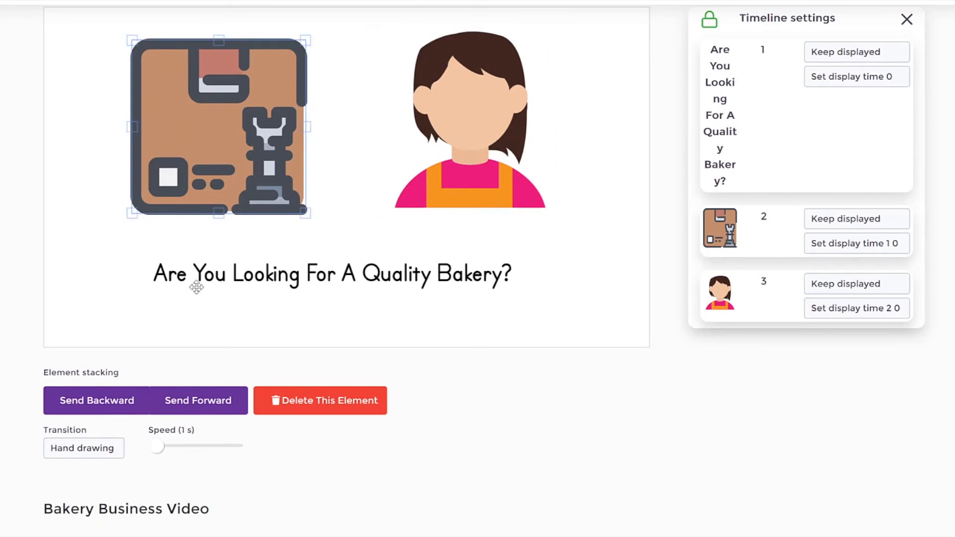
click(96, 448)
click(95, 508)
click(179, 447)
click(548, 246)
Step: Change the project's speech language to English and save the setting
scroll(552, 246, up, 1)
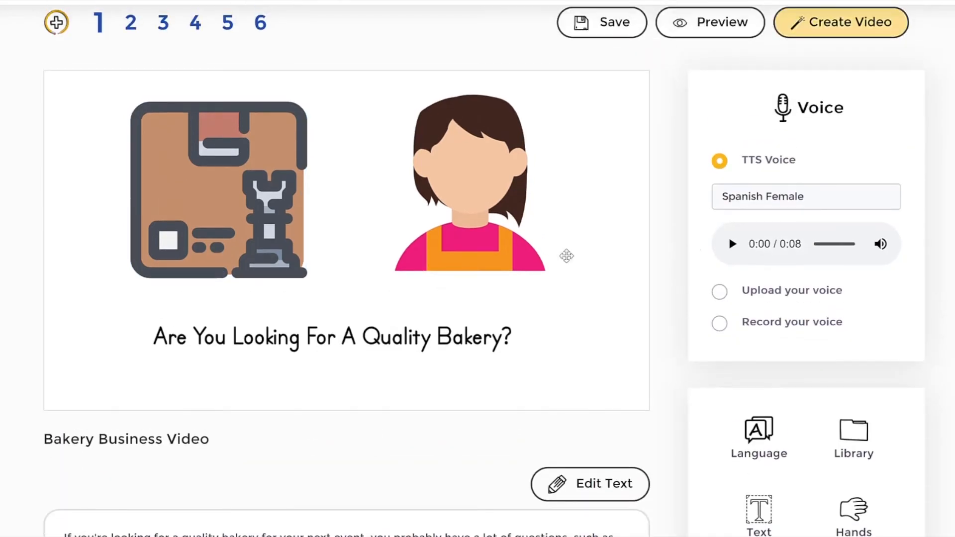
scroll(779, 342, down, 1)
scroll(783, 278, down, 1)
scroll(780, 169, up, 1)
click(774, 138)
click(709, 271)
scroll(792, 351, down, 1)
click(759, 306)
click(326, 63)
scroll(326, 143, up, 3)
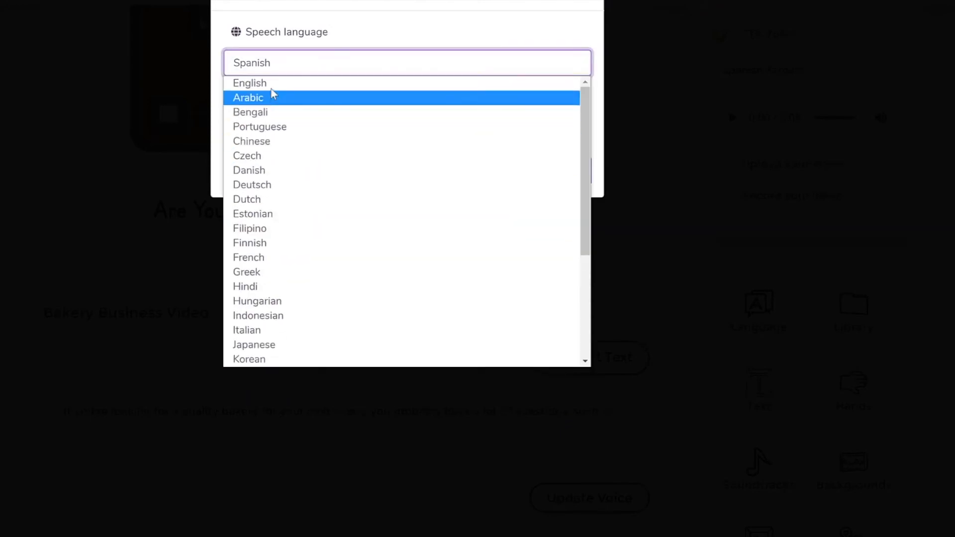
click(273, 81)
click(559, 171)
Step: Set the slide's text-to-speech voice to English UK - Harry (Male)
scroll(760, 243, up, 3)
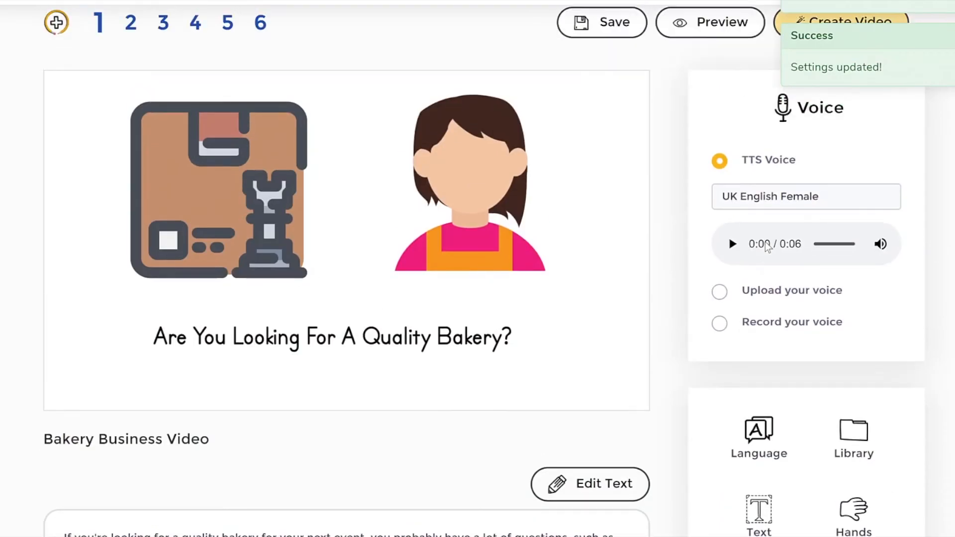
click(821, 199)
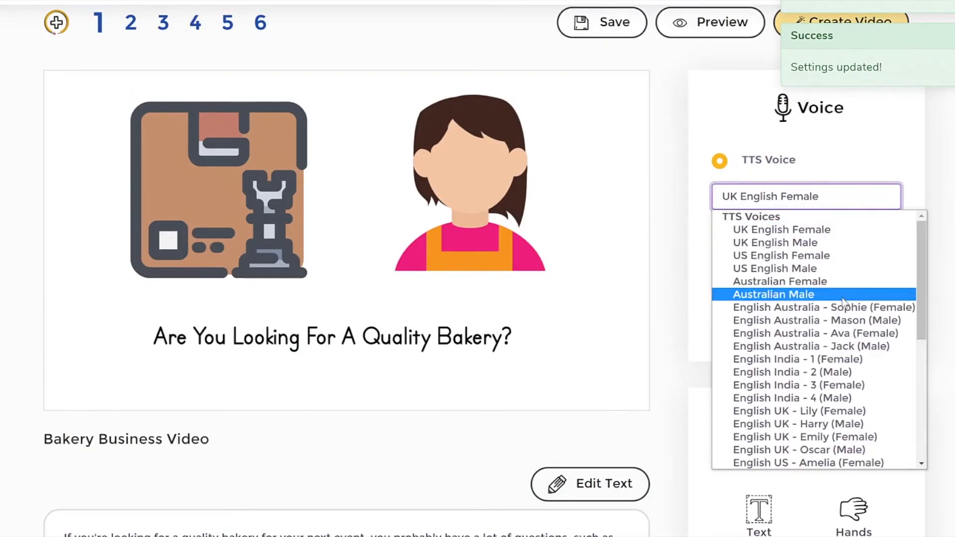
click(845, 427)
drag(845, 425, 862, 379)
click(865, 383)
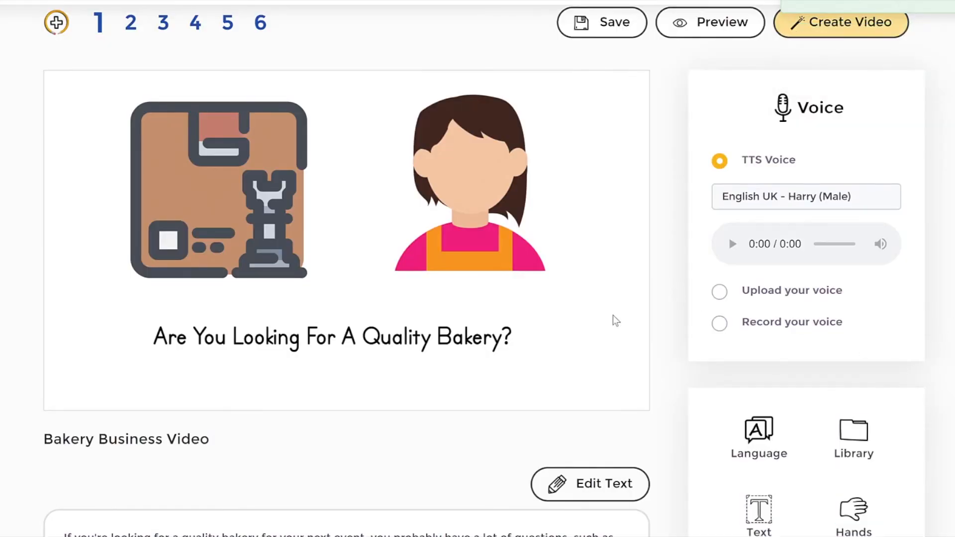
Step: Look over the slide's canvas and script, and open the preview
scroll(732, 348, down, 2)
scroll(450, 309, down, 3)
scroll(448, 309, up, 3)
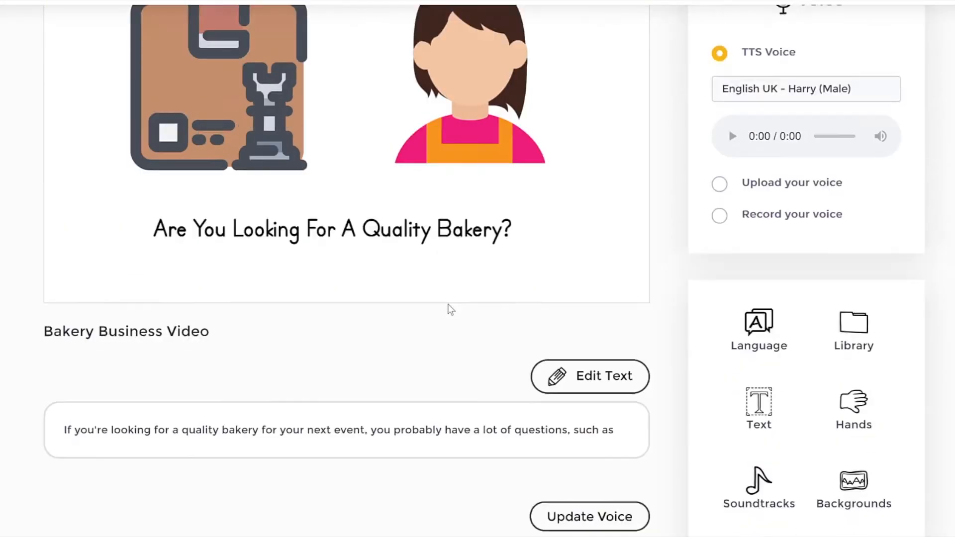
scroll(450, 309, down, 1)
scroll(684, 168, up, 3)
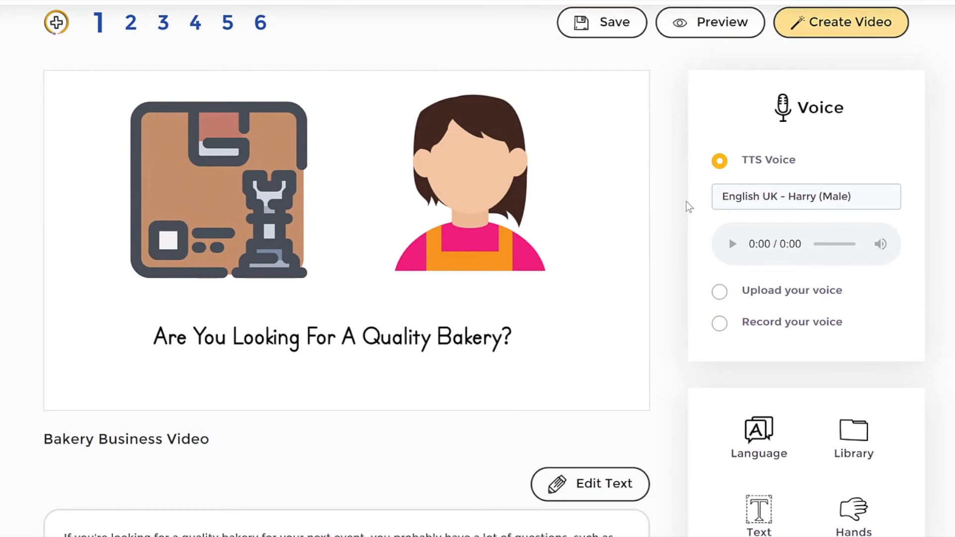
click(714, 28)
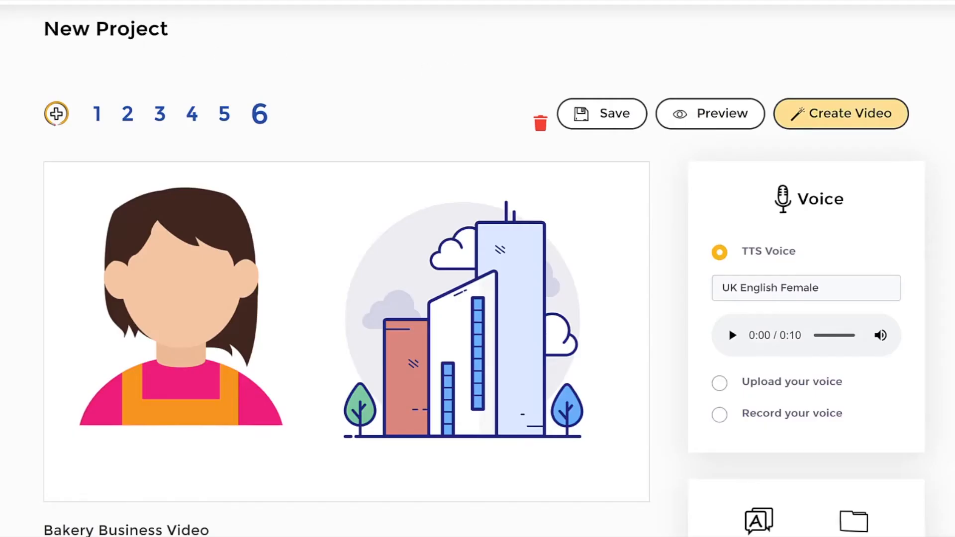
Step: Add a new blank slide after slide 6
drag(44, 83, 27, 84)
drag(348, 68, 284, 113)
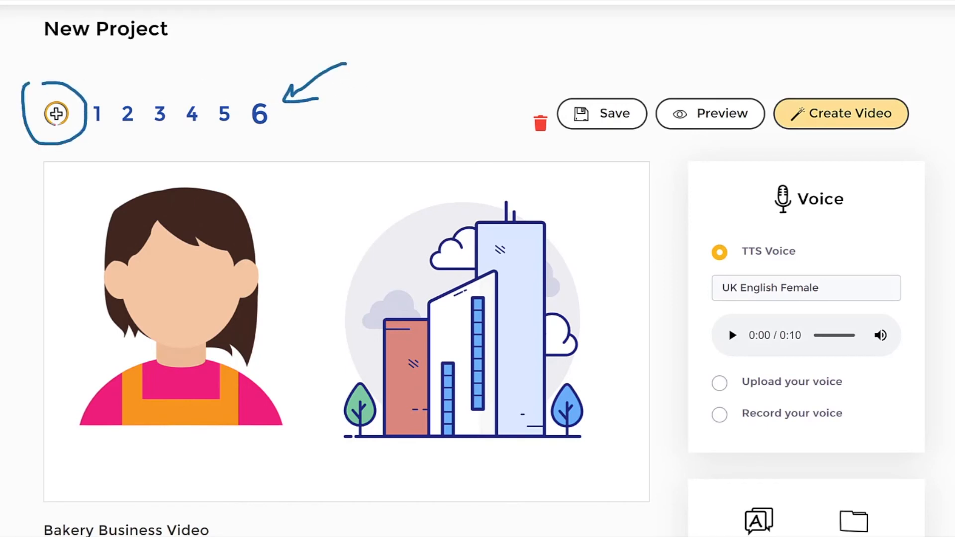
click(57, 114)
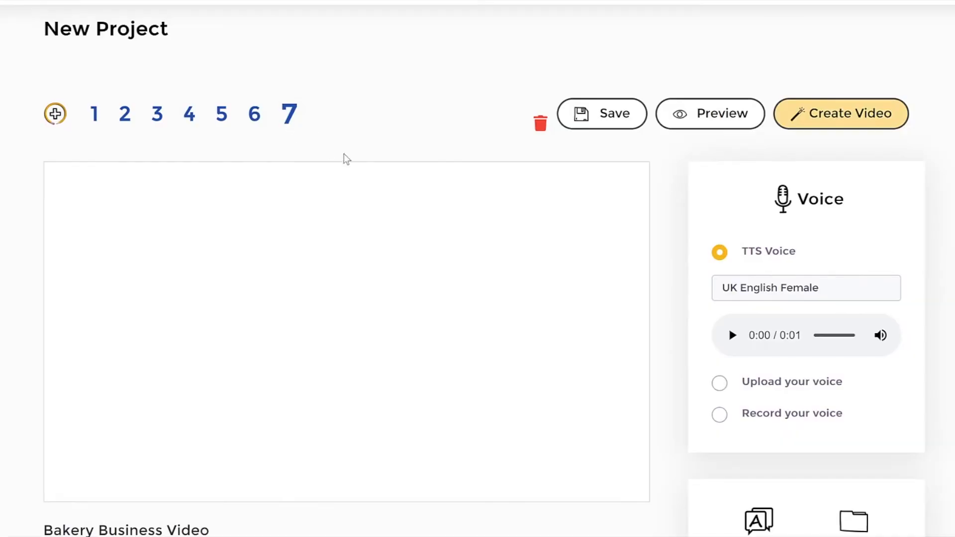
scroll(245, 402, down, 4)
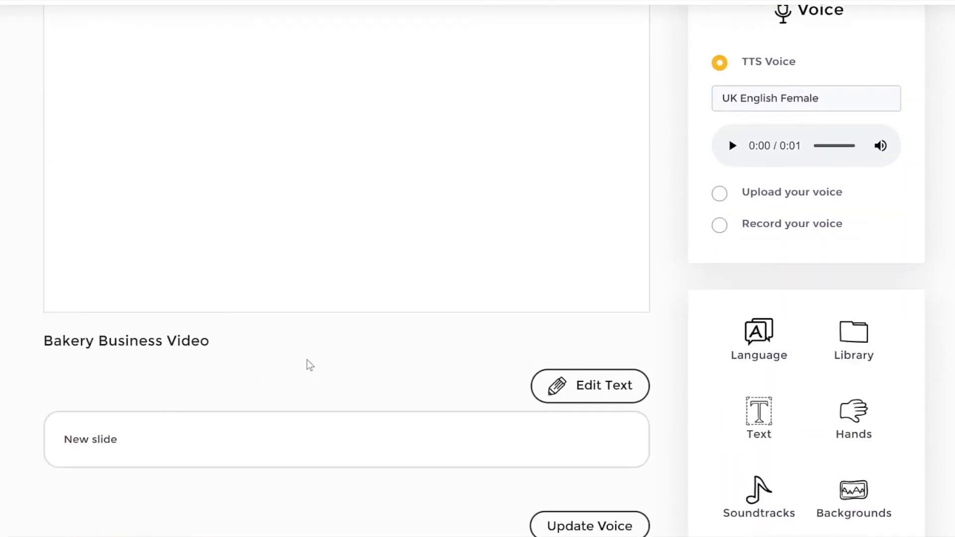
scroll(306, 359, up, 4)
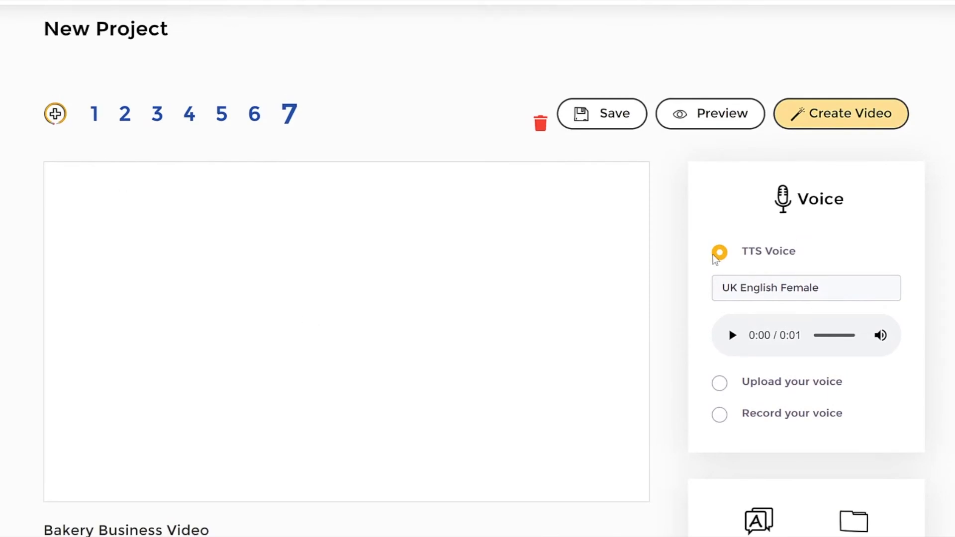
Step: Open the Library's JumpStory collection for the blank slide and look at the "business" icons
scroll(920, 192, down, 7)
scroll(477, 268, down, 1)
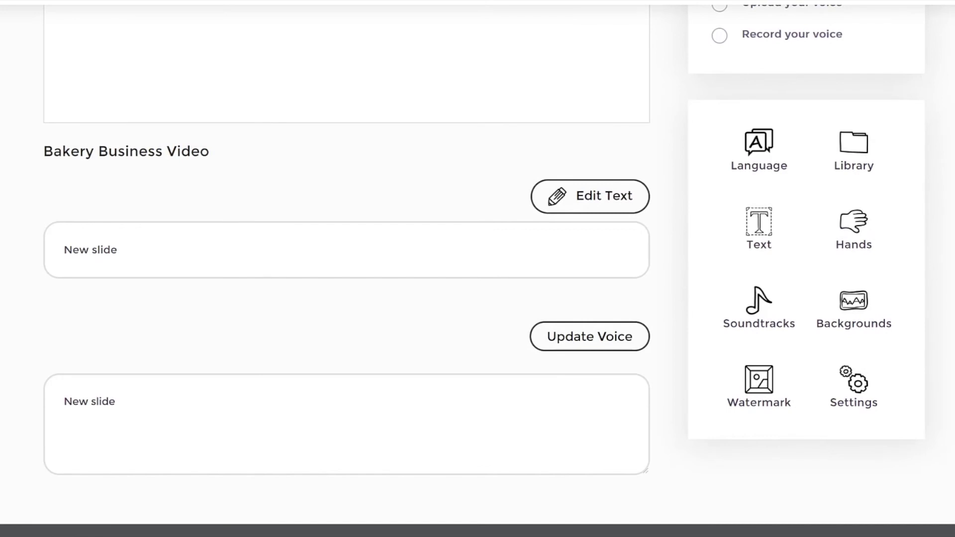
scroll(477, 269, up, 1)
click(854, 211)
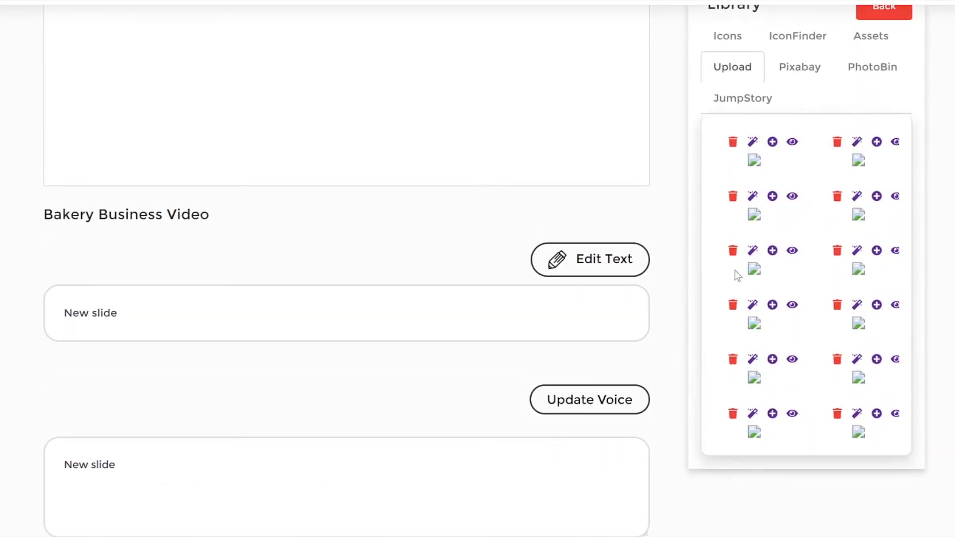
click(738, 97)
scroll(911, 168, up, 2)
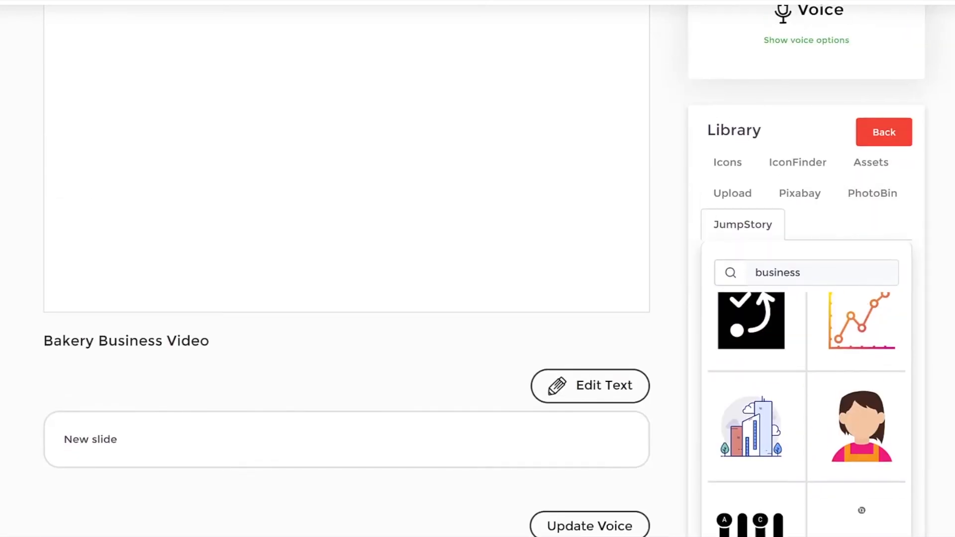
scroll(799, 251, up, 3)
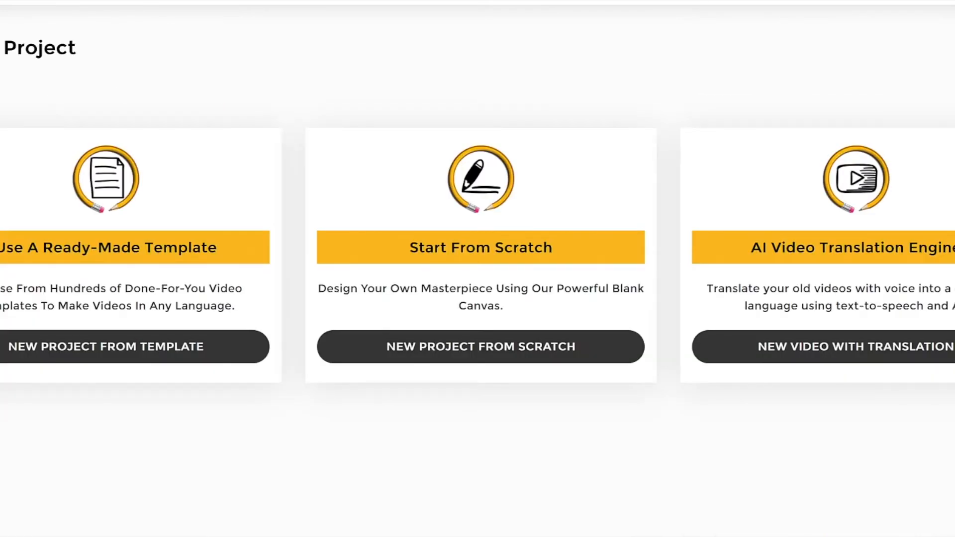
Step: Start a new project from scratch and title it "how to lose weight"
triple_click(436, 244)
click(590, 243)
click(449, 345)
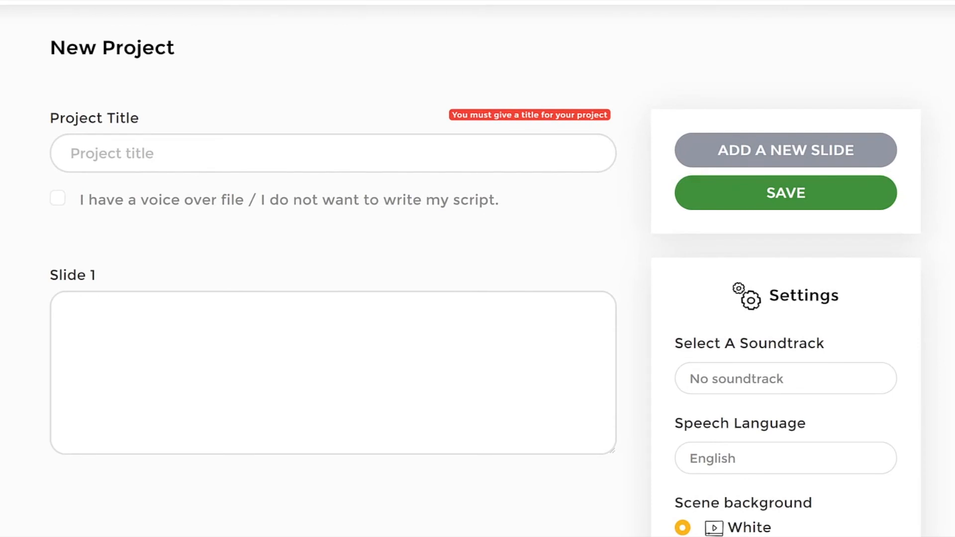
text(how to lose)
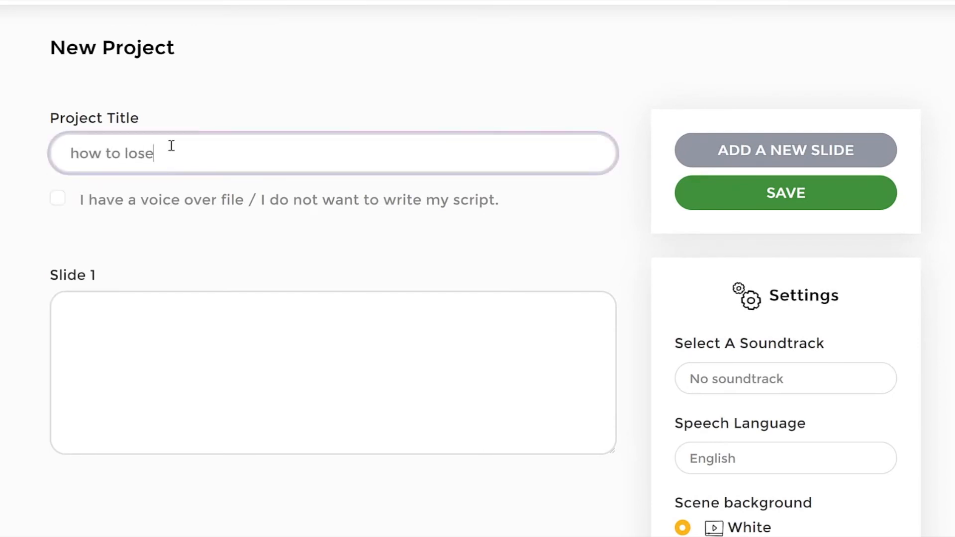
text( weight)
key(Tab)
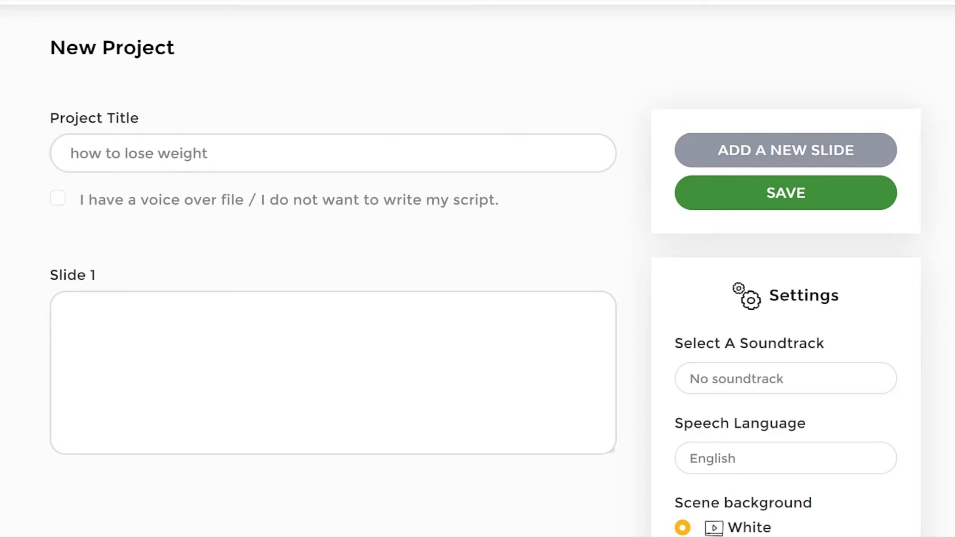
Step: Enter "Eat a high protein breakfast" as the slide 1 script and add slide 2 with "Avoid sugary drinks and fruit juice"
click(252, 346)
text(Eat a high protein breakfast)
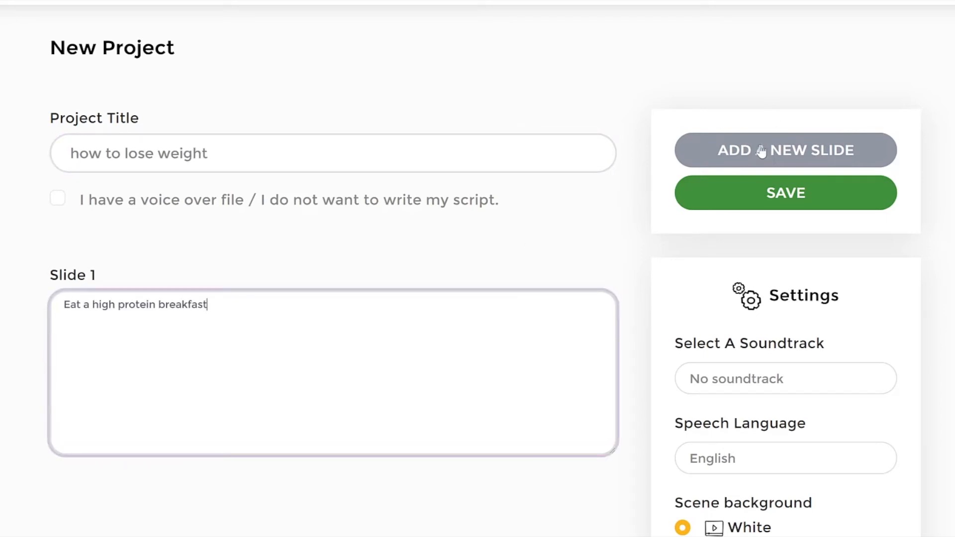
click(761, 151)
scroll(151, 351, down, 1)
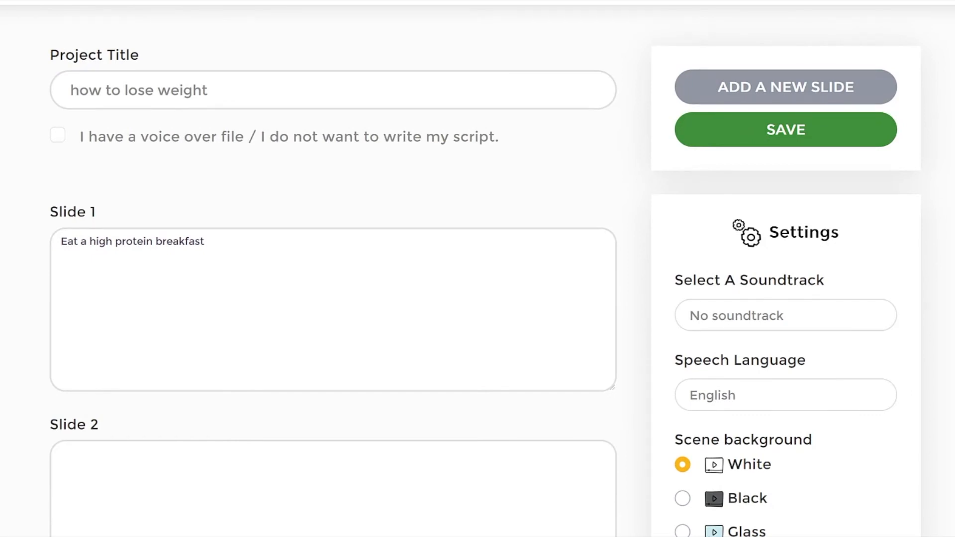
click(278, 471)
text(Avoid sugary drinks and fruit juice)
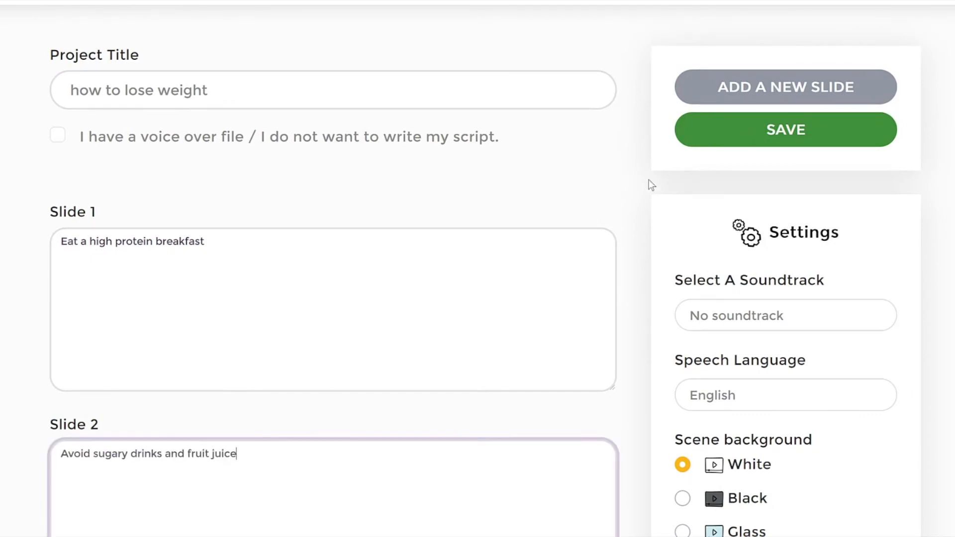
Step: Add a third slide with the script "Drink coffee or tea"
click(785, 86)
scroll(311, 266, down, 5)
click(200, 422)
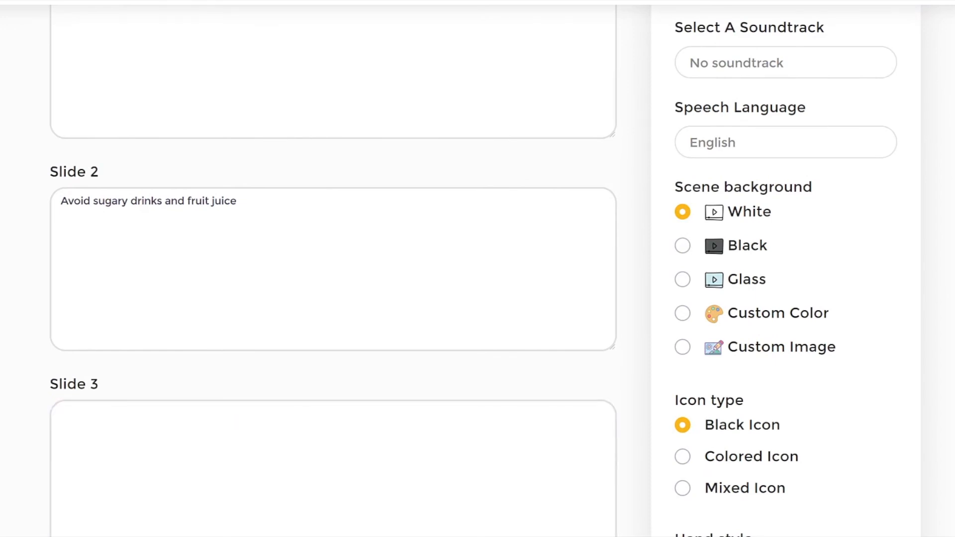
click(222, 448)
text(Drink coffee or tea)
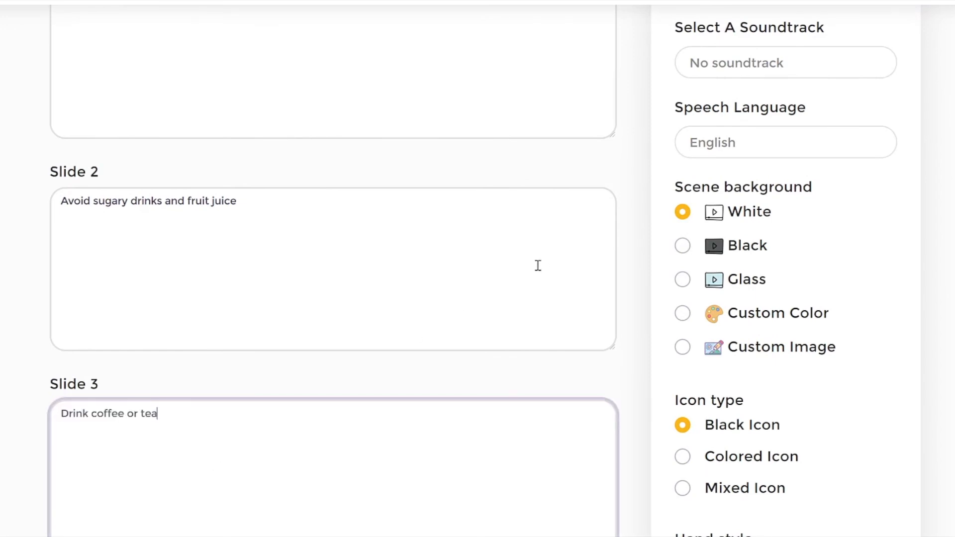
Step: Review the soundtrack choices, keeping No soundtrack, and the speech language options
scroll(935, 312, down, 4)
scroll(935, 313, up, 5)
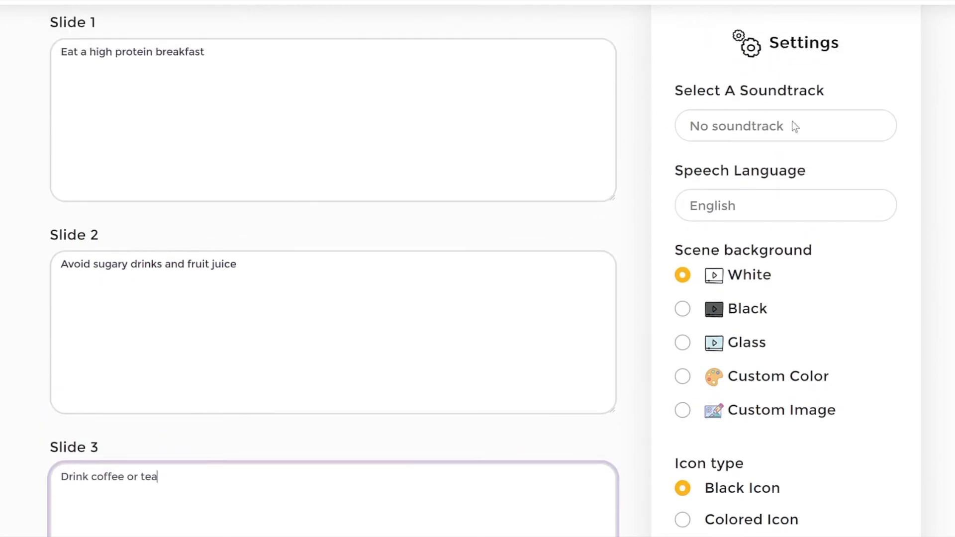
click(734, 122)
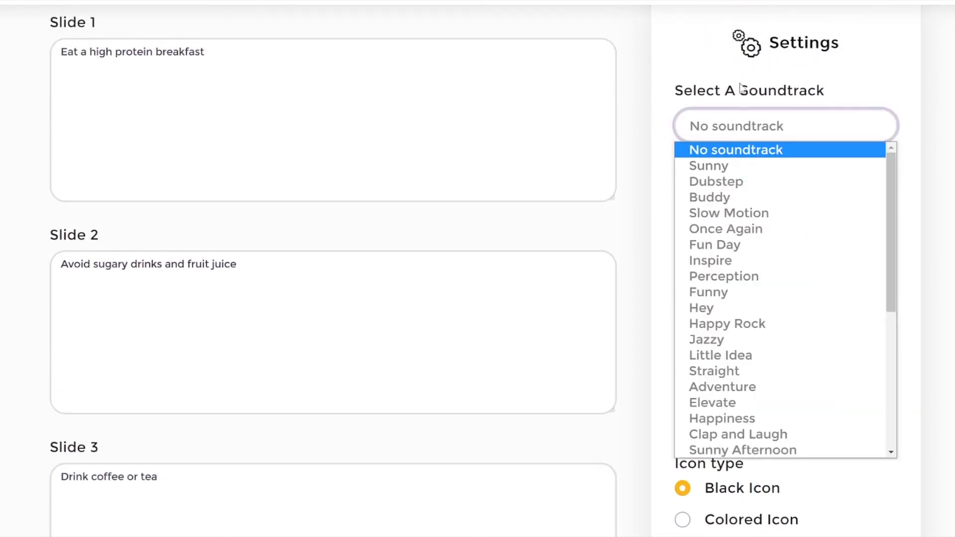
click(723, 149)
scroll(795, 164, down, 1)
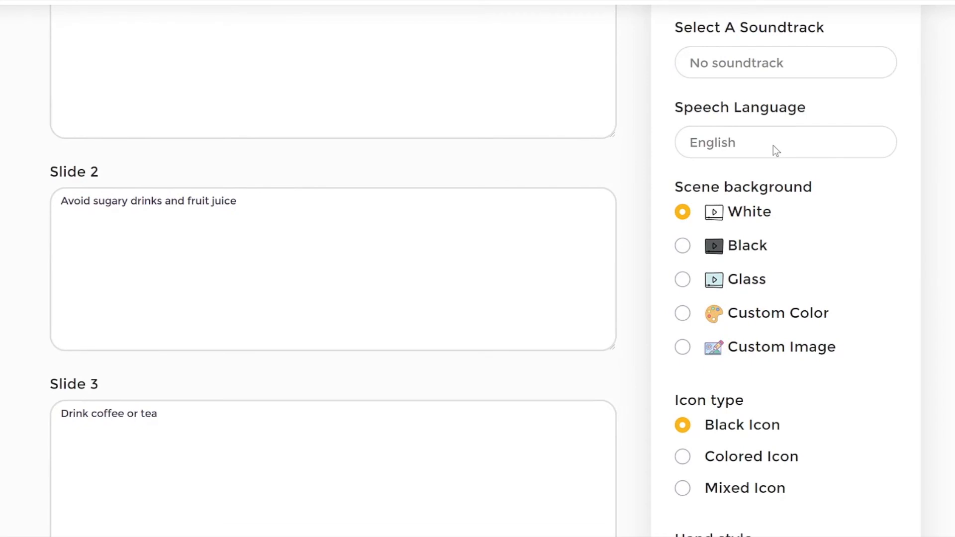
click(720, 139)
click(634, 159)
drag(310, 261, 55, 242)
click(402, 238)
Step: Examine the scene background and icon type options in the new project's settings
scroll(477, 269, down, 1)
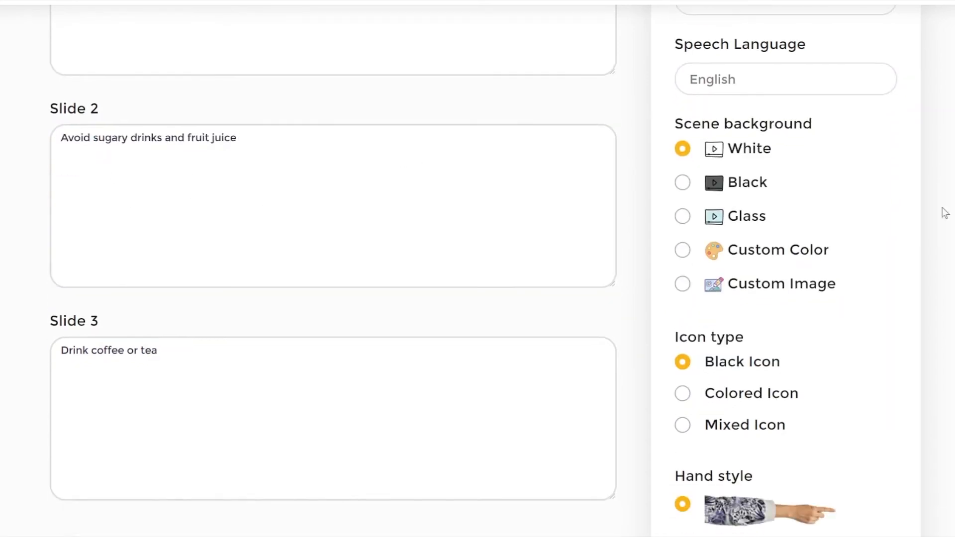
drag(686, 126, 900, 142)
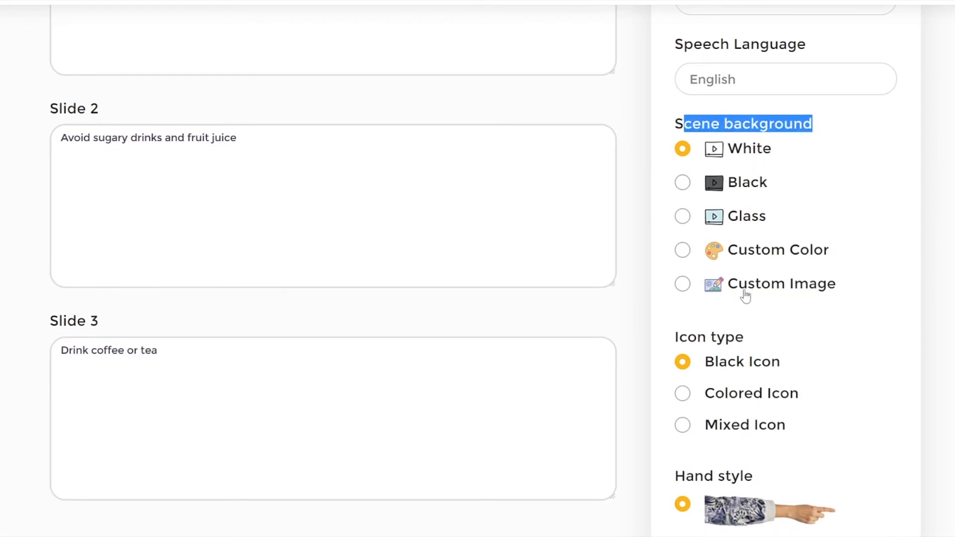
click(775, 265)
scroll(773, 249, down, 2)
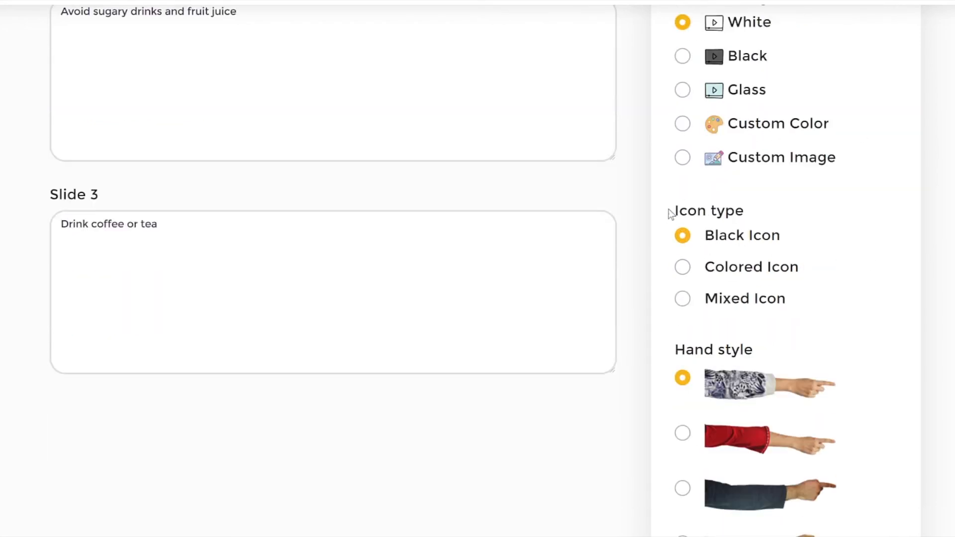
drag(670, 214, 810, 207)
scroll(878, 203, up, 2)
scroll(880, 204, down, 1)
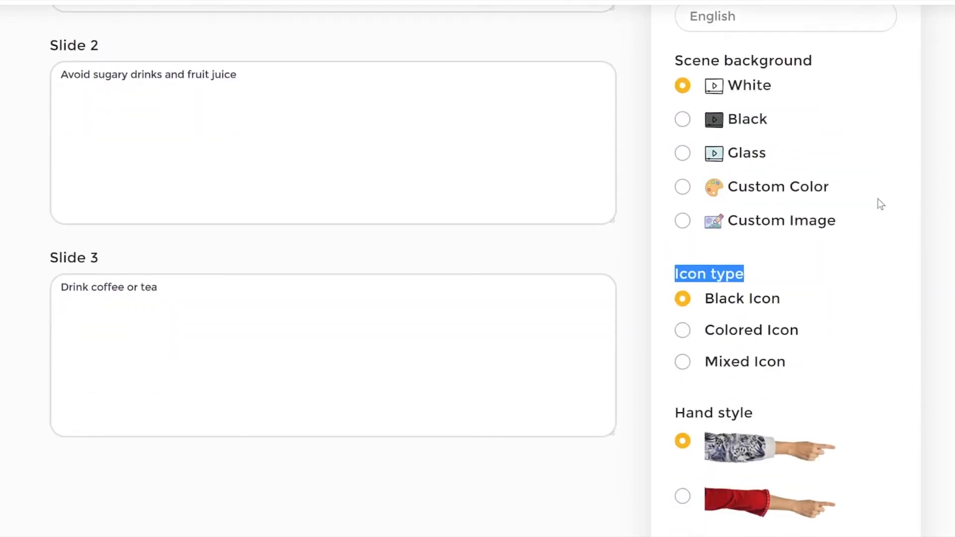
click(705, 281)
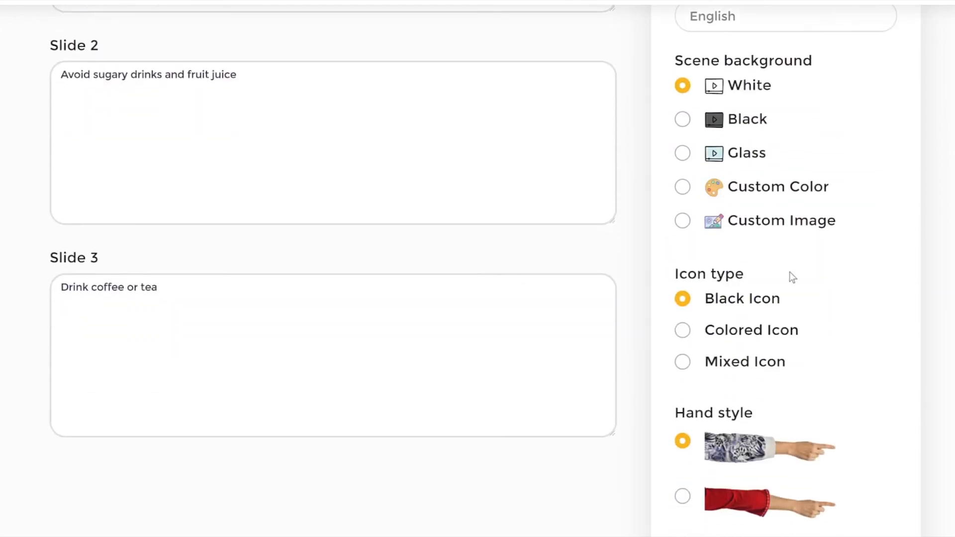
scroll(789, 273, down, 2)
scroll(765, 245, up, 1)
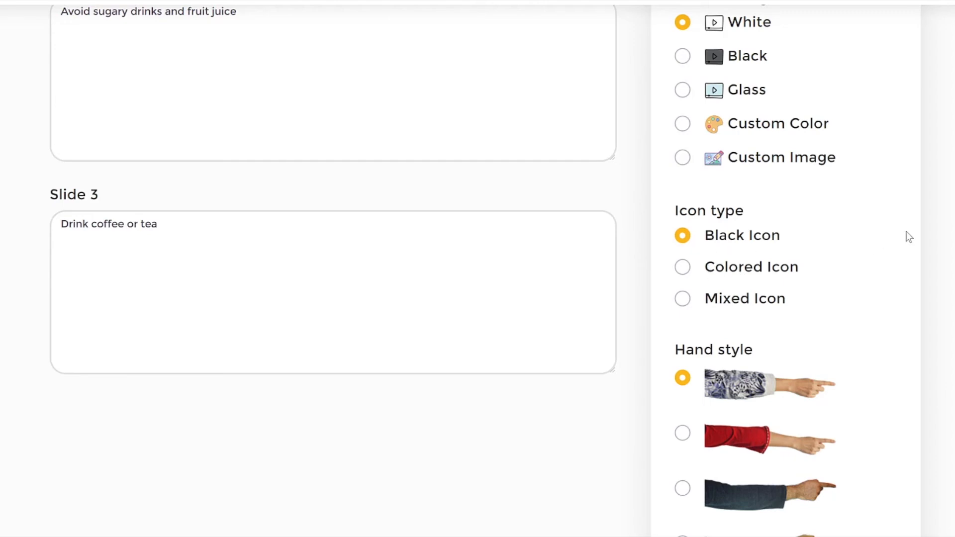
Step: Set the icon type to Colored Icon and choose one of the dark-skinned pointing hand styles
click(682, 300)
click(685, 270)
scroll(951, 255, down, 5)
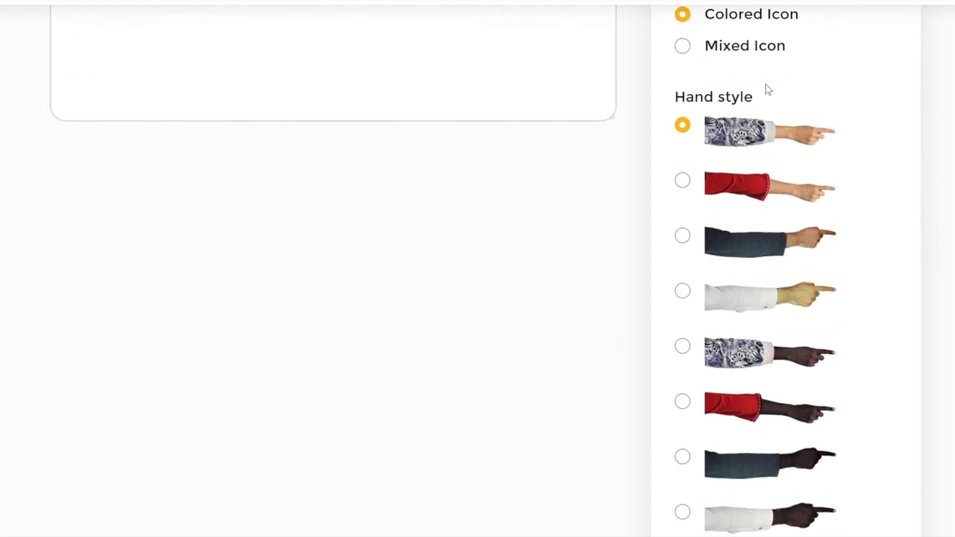
scroll(765, 87, down, 3)
drag(682, 220, 684, 256)
click(684, 257)
click(682, 330)
Step: Save the how to lose weight project to generate its slides
scroll(934, 277, up, 15)
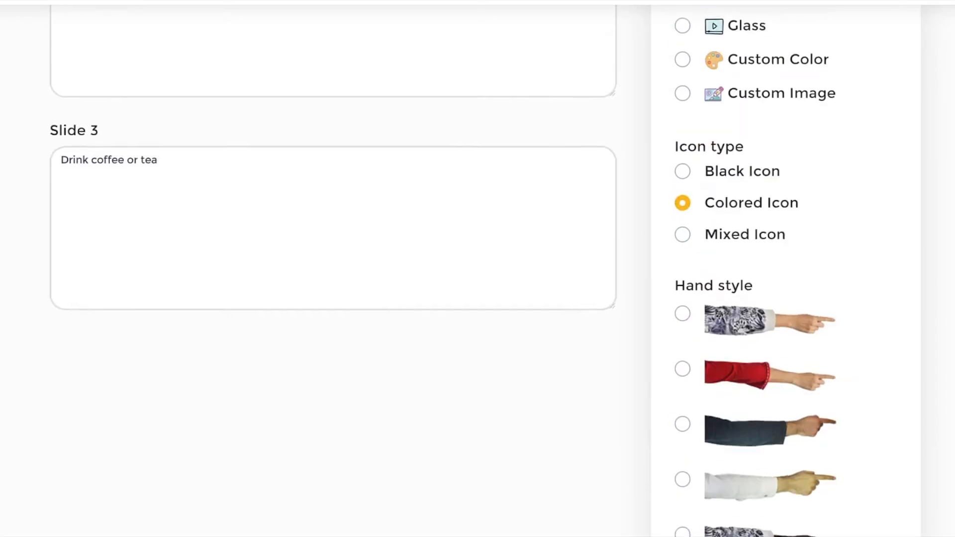
scroll(804, 174, up, 3)
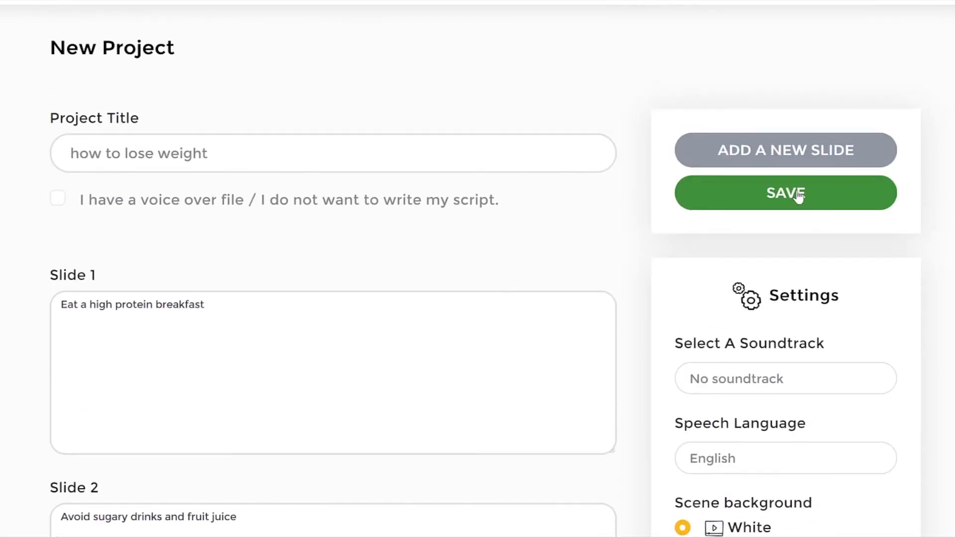
click(798, 194)
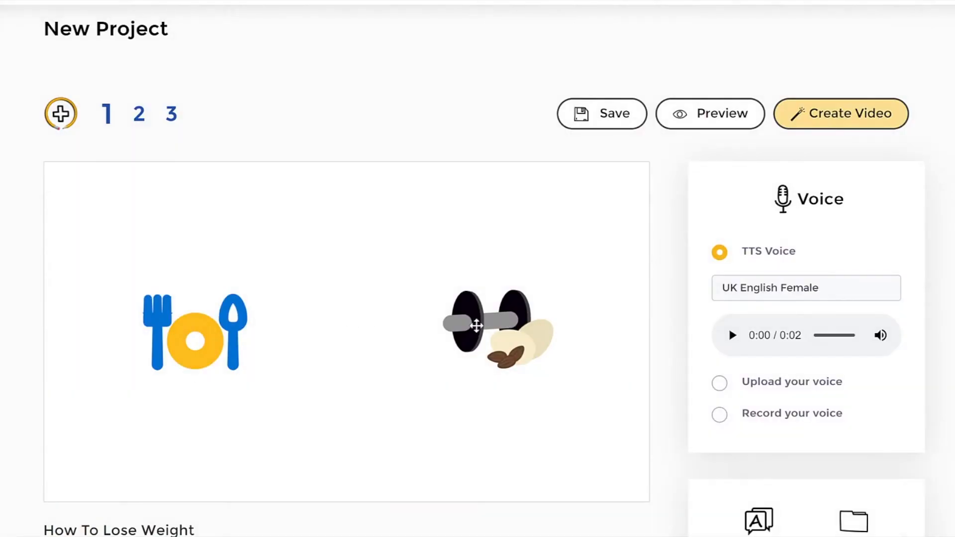
Step: Examine the generated icons on slide 1 and the underlined keywords in its script
scroll(432, 391, down, 3)
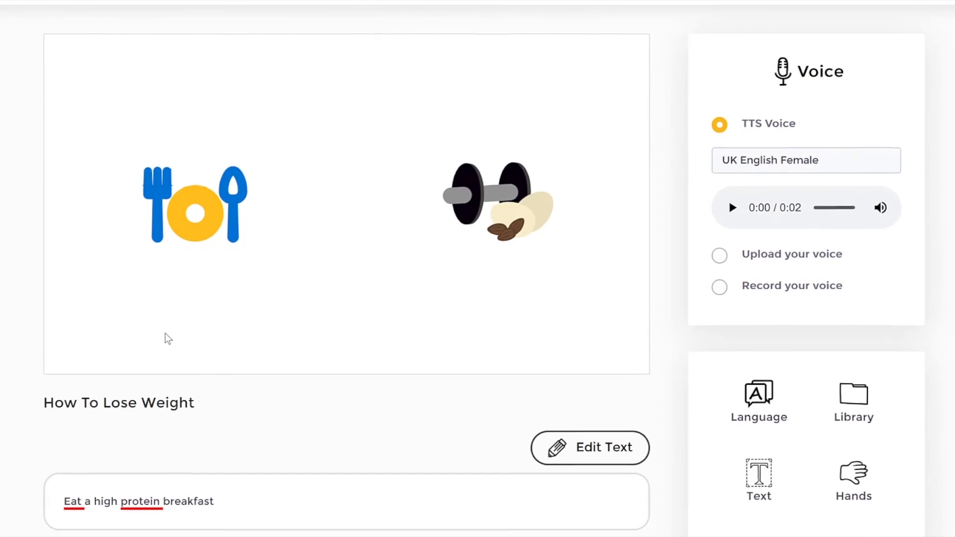
scroll(168, 339, down, 1)
drag(65, 444, 117, 444)
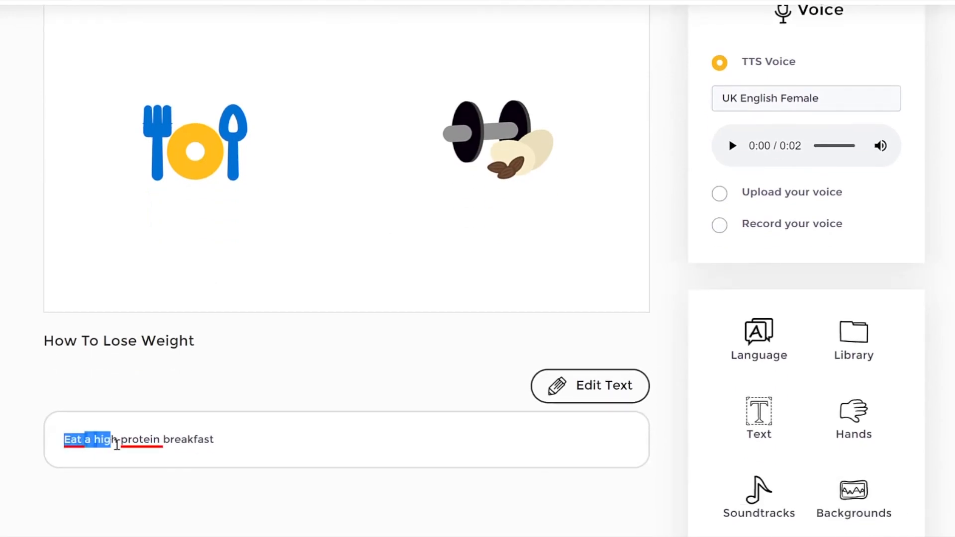
click(309, 382)
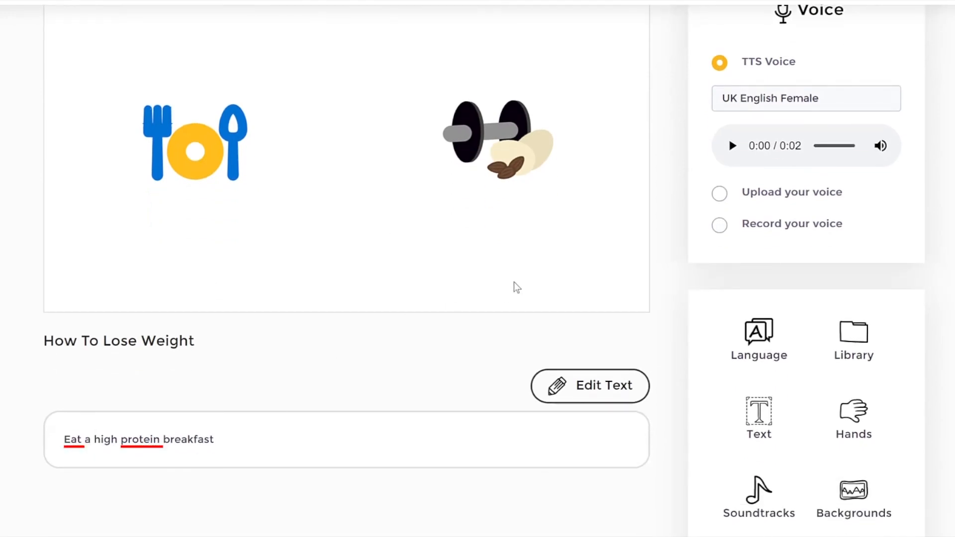
scroll(508, 286, up, 1)
scroll(681, 293, up, 1)
scroll(682, 294, down, 1)
Step: Shift the dumbbell-and-nuts icon slightly toward the center of slide 1 and check the element settings of both icons
click(489, 198)
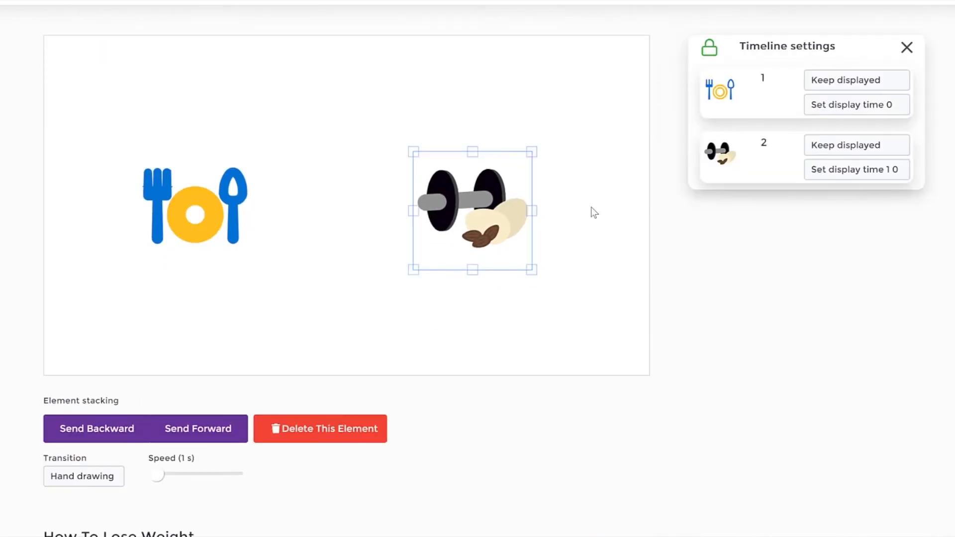
click(594, 212)
click(483, 206)
click(181, 193)
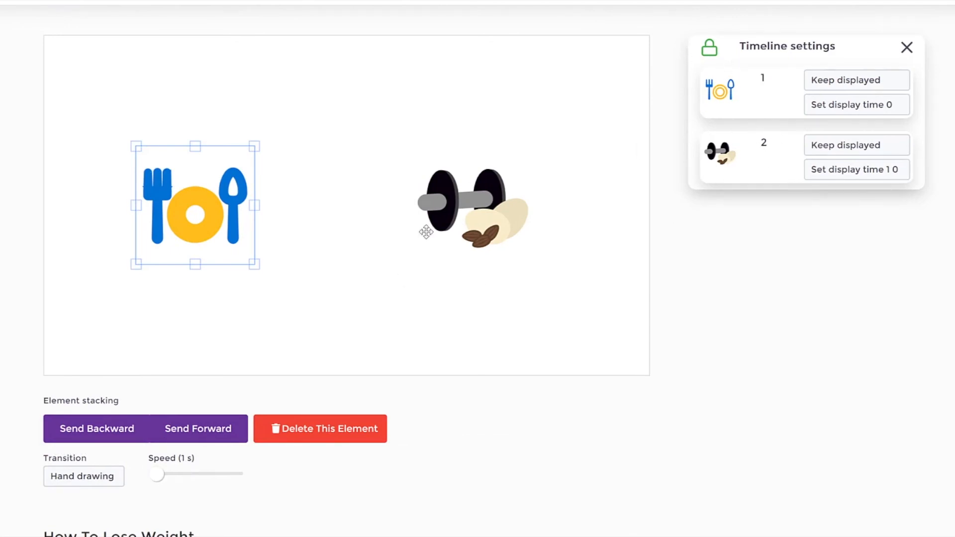
click(495, 293)
Step: Search the JumpStory image library for "gym"
scroll(816, 288, down, 3)
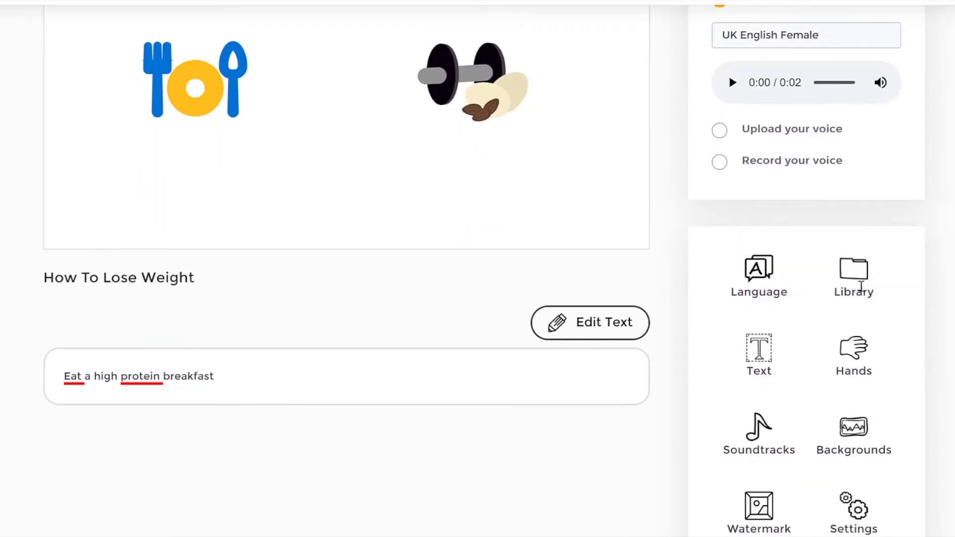
click(854, 288)
scroll(813, 267, up, 4)
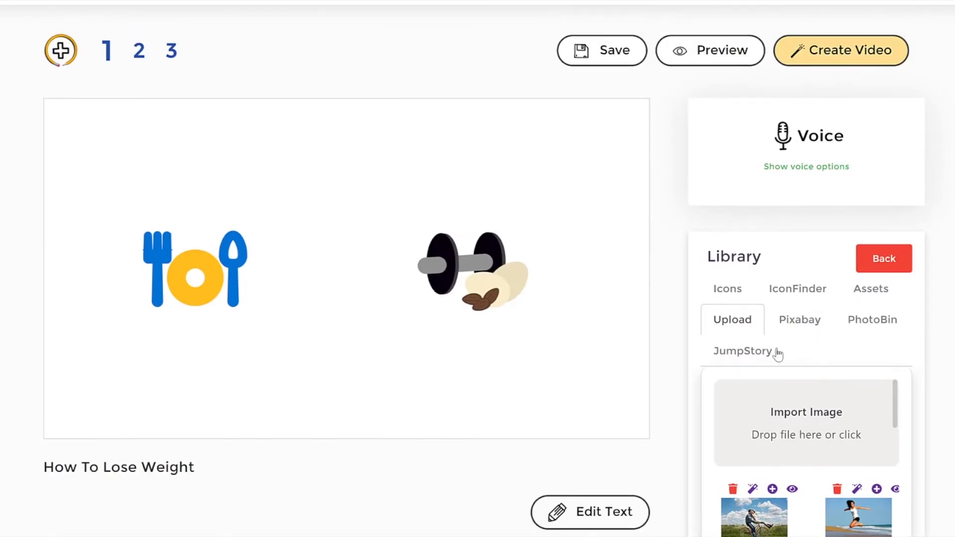
click(777, 353)
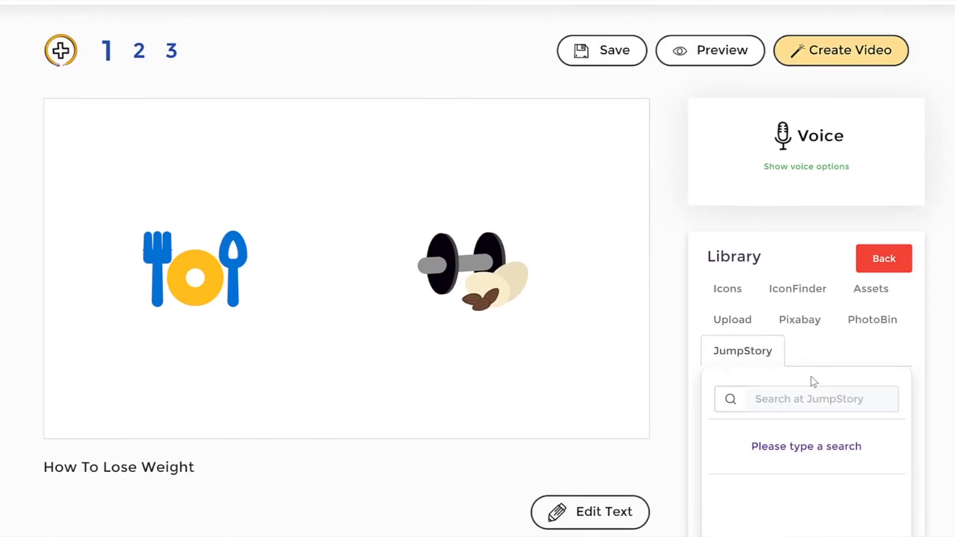
click(826, 398)
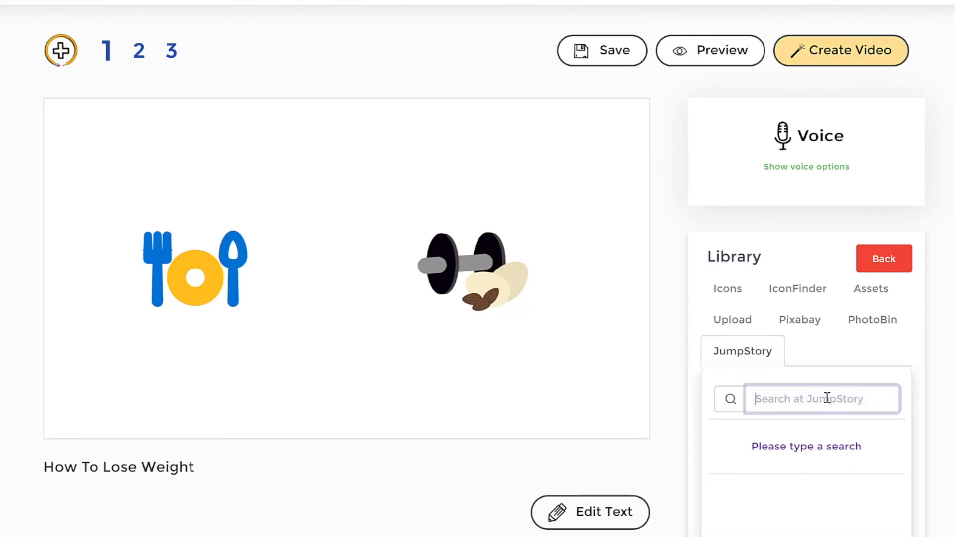
text(gym)
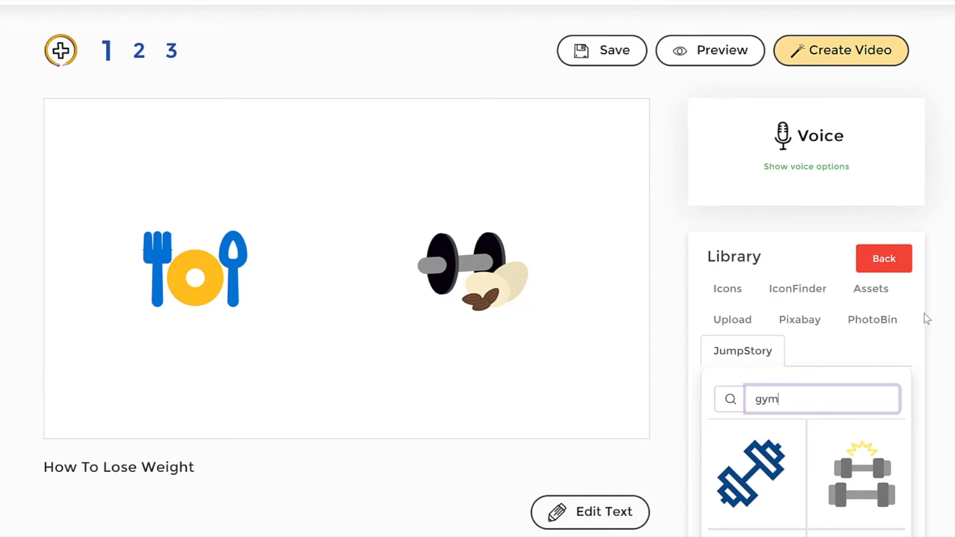
Step: Browse the gym results and insert the colored gym building icon on slide 1
scroll(923, 313, down, 1)
scroll(847, 409, down, 2)
scroll(847, 409, down, 5)
scroll(847, 409, down, 3)
scroll(846, 409, up, 3)
scroll(847, 409, down, 3)
scroll(847, 409, up, 3)
click(764, 484)
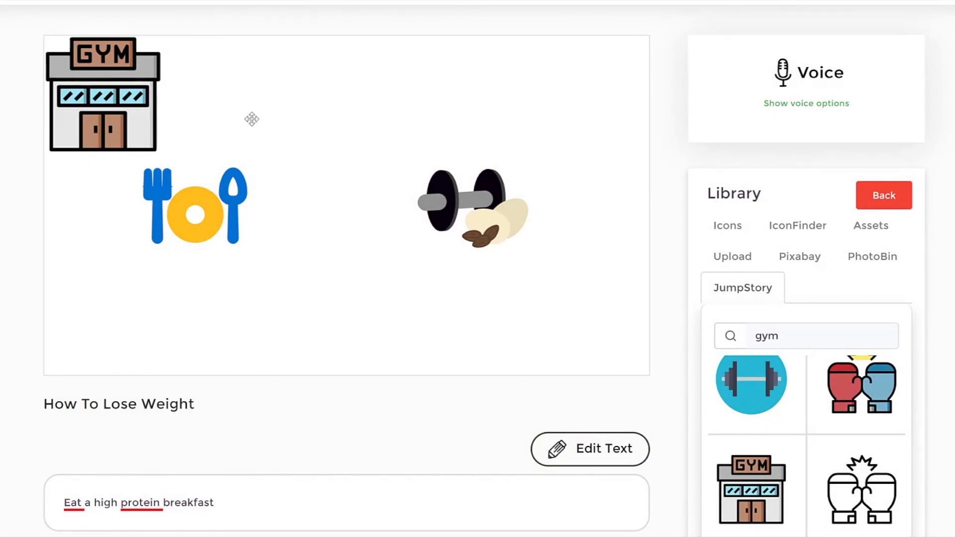
Step: Move the dumbbell icon farther right and place the gym building between it and the plate-and-cutlery icon
drag(469, 201, 516, 195)
drag(338, 215, 368, 214)
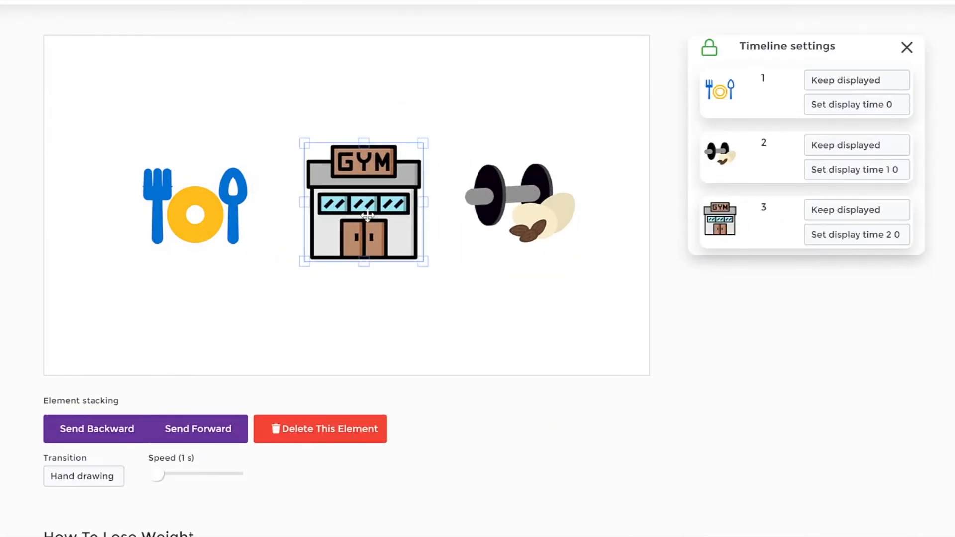
click(522, 319)
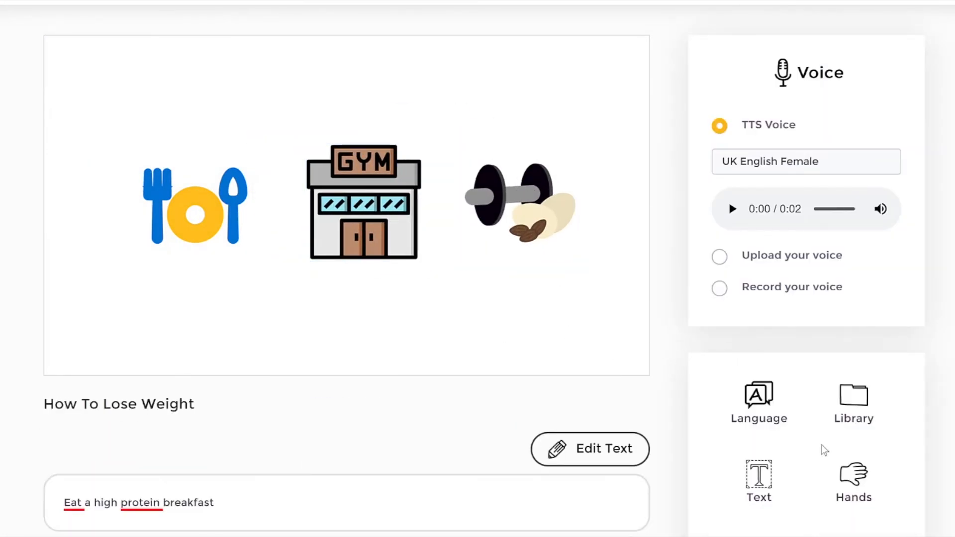
Step: Insert the text "How To Lose Weight" in Primer at size 40 and place it centered below the gym building
click(758, 475)
click(358, 166)
double_click(357, 167)
text(How  To Lose Weight)
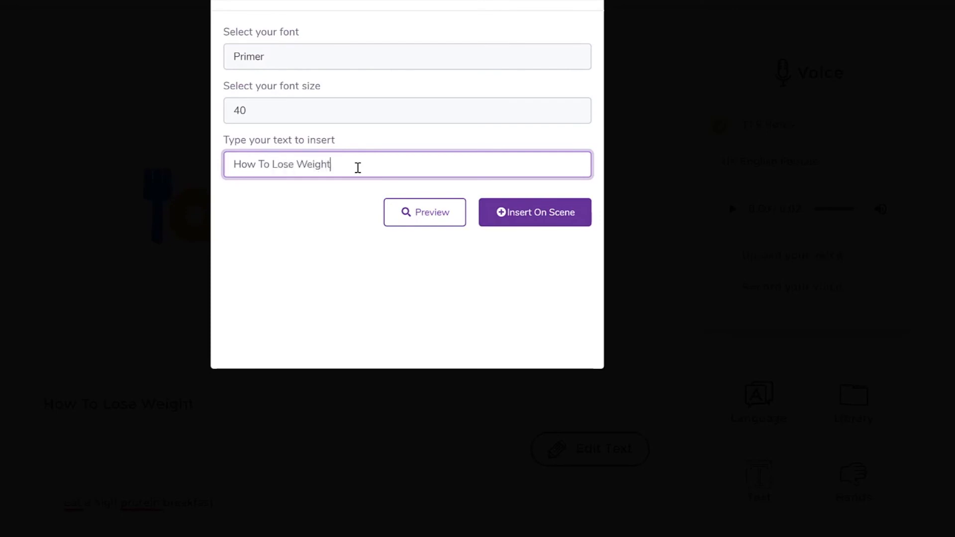
click(536, 219)
drag(369, 226, 389, 303)
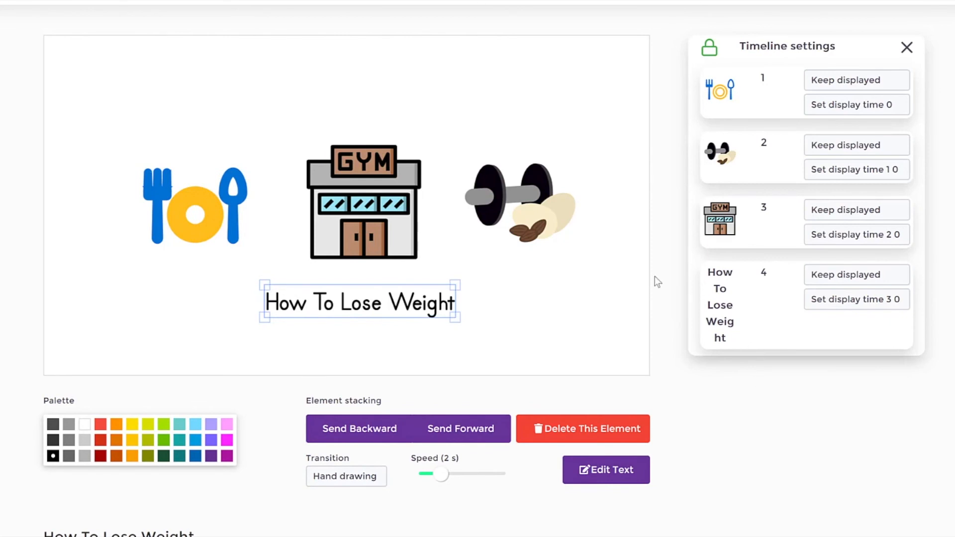
scroll(552, 148, up, 3)
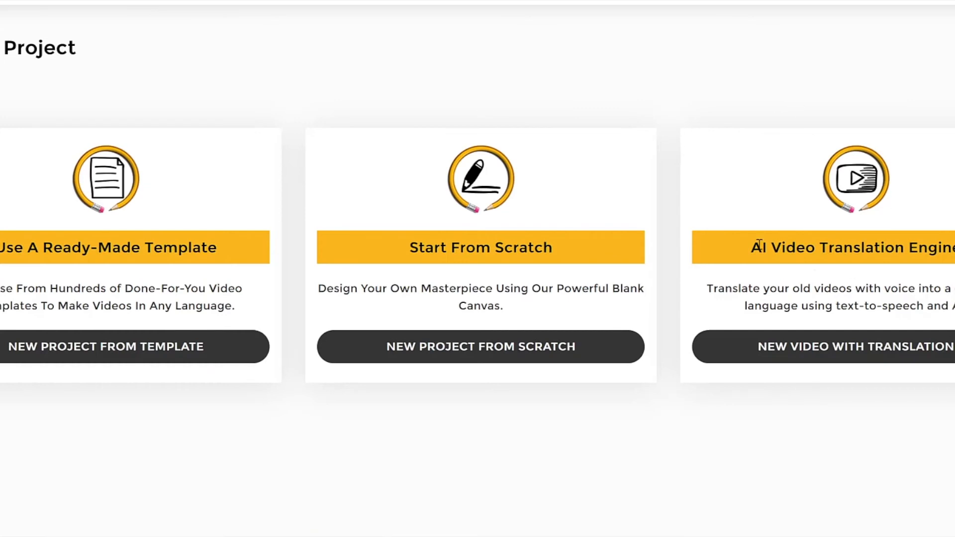
Step: Start a new video project with the AI Video Translation Engine
drag(760, 244, 954, 248)
click(935, 284)
drag(752, 248, 954, 248)
click(895, 314)
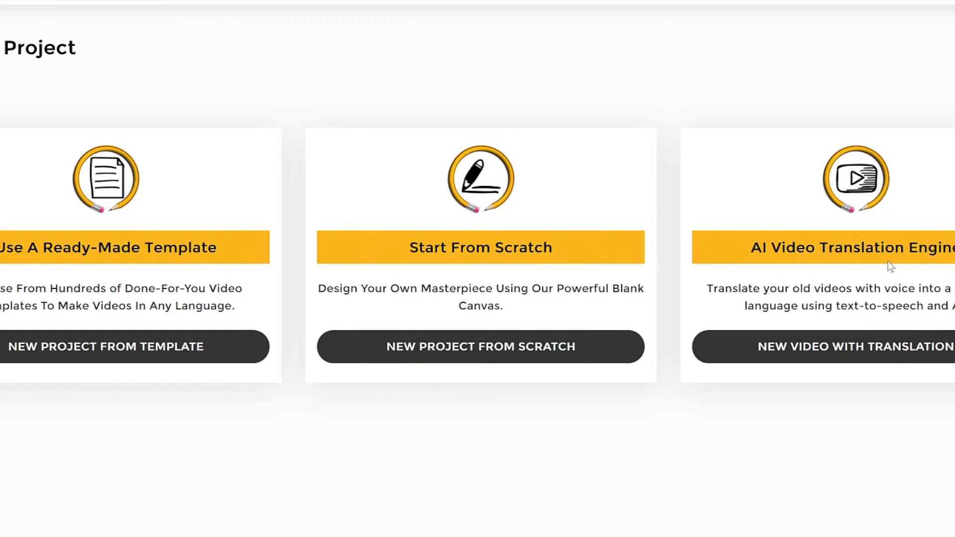
click(878, 357)
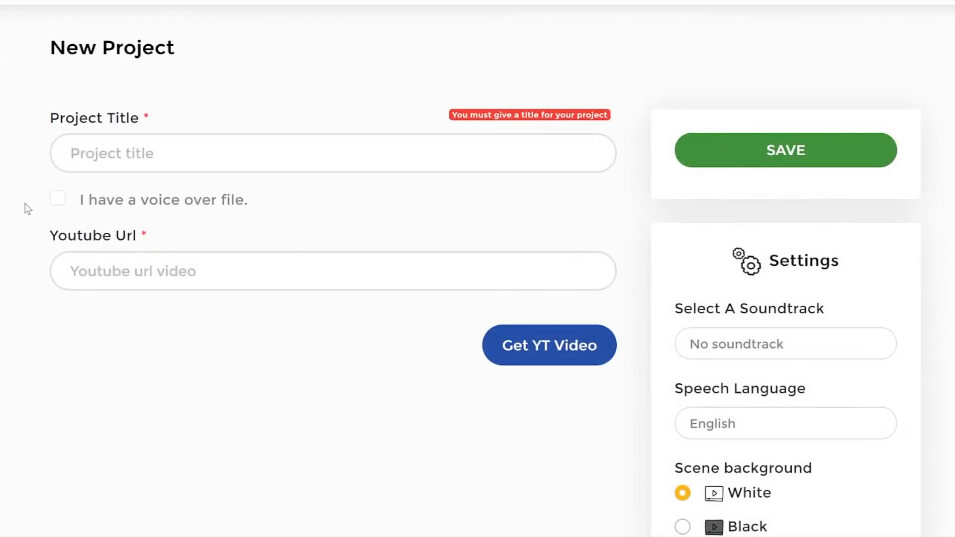
Step: Enter "How To Eat Healthy On A Budget" as the project title
click(172, 155)
text(How To Eay)
key(BackSpace)
key(BackSpace)
text(t h)
key(BackSpace)
key(BackSpace)
text(Healthy Fo)
key(BackSpace)
key(BackSpace)
text(On A Budget)
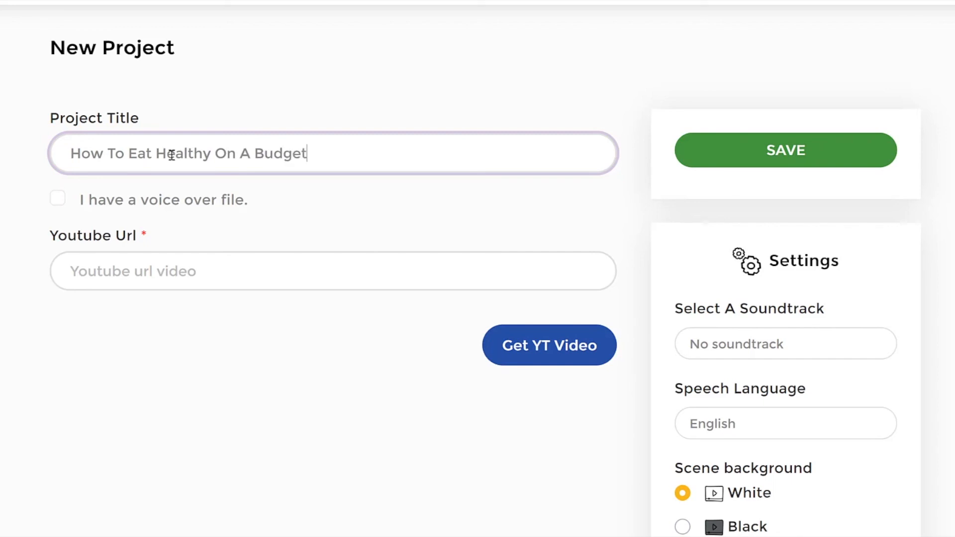
key(Tab)
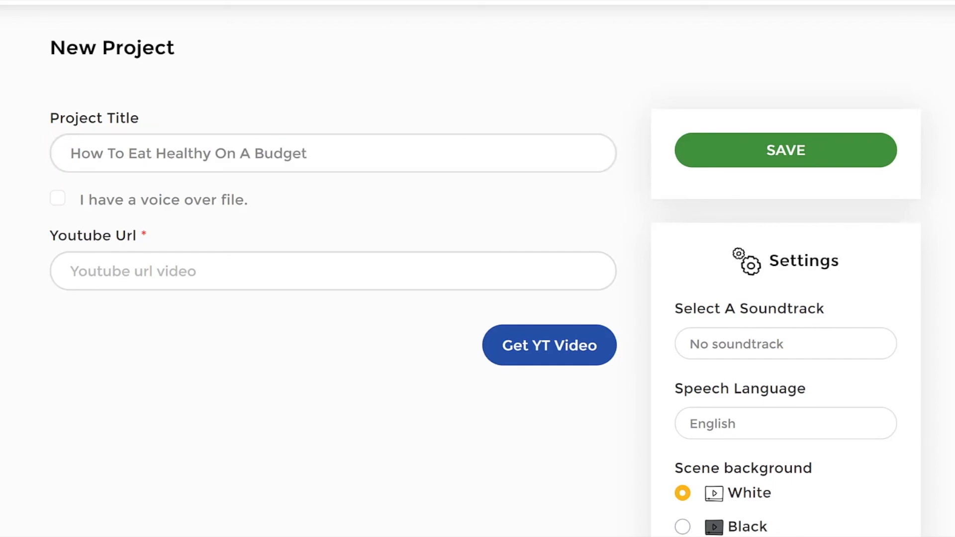
click(271, 271)
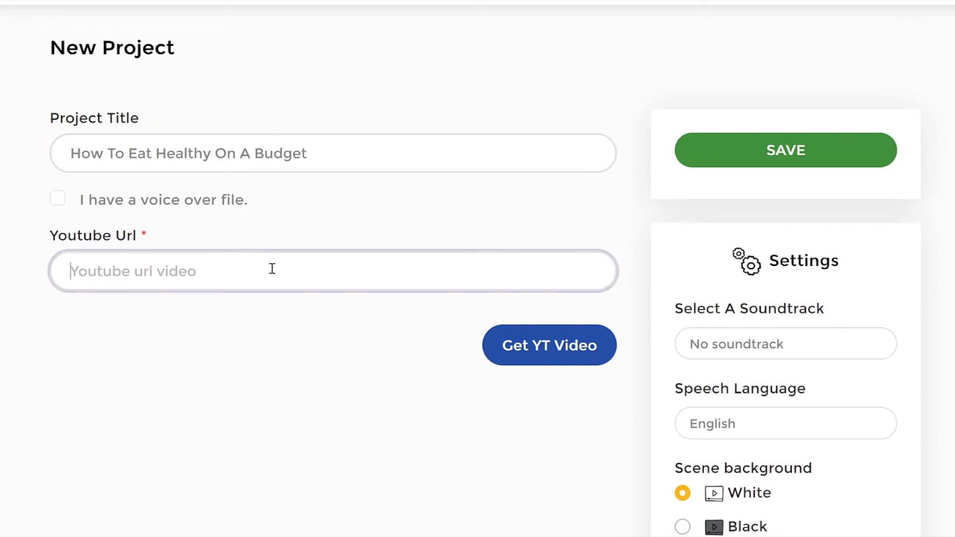
text(https://www.youtube.com/watch?v=A0aICSsollw)
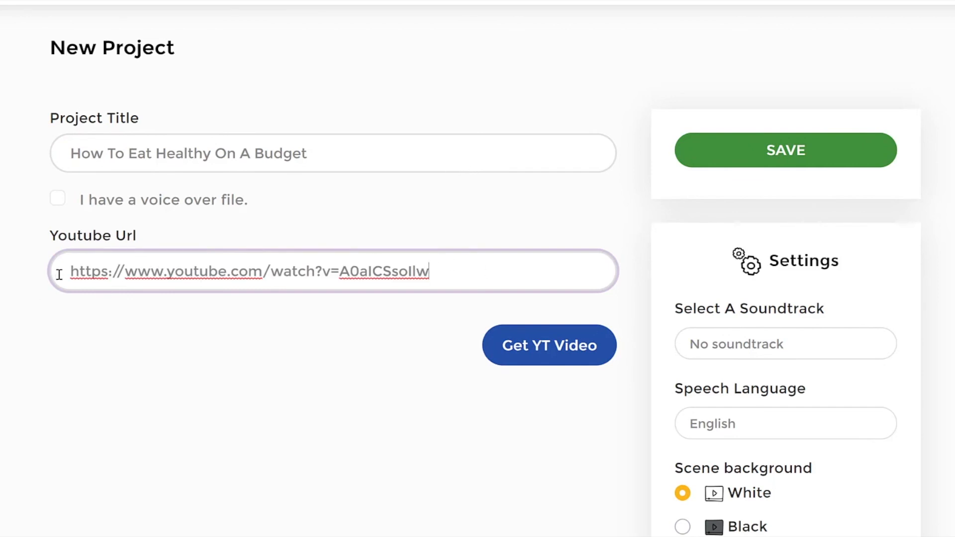
click(375, 158)
click(448, 229)
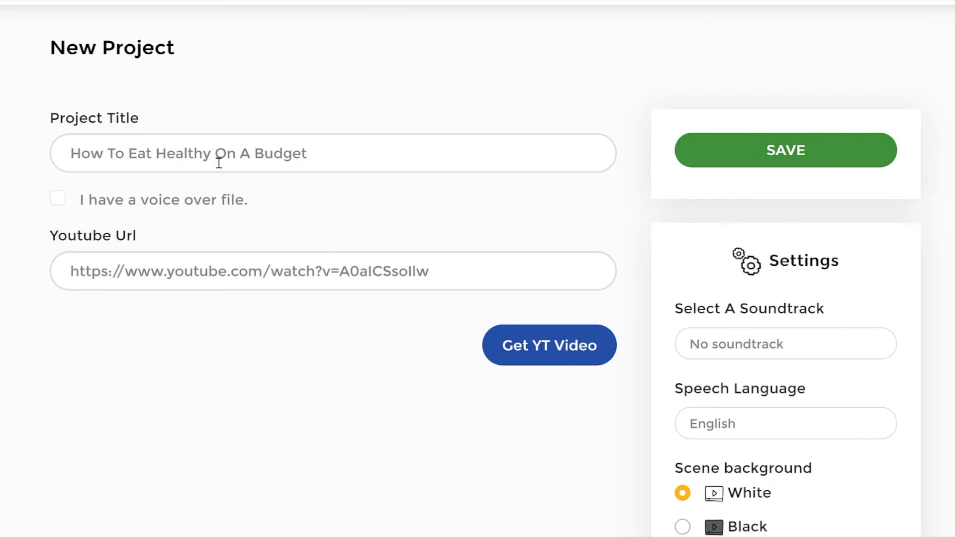
Step: Set the scene background to Black while keeping Black Icon as the icon type, and look over the hand styles
scroll(702, 341, down, 5)
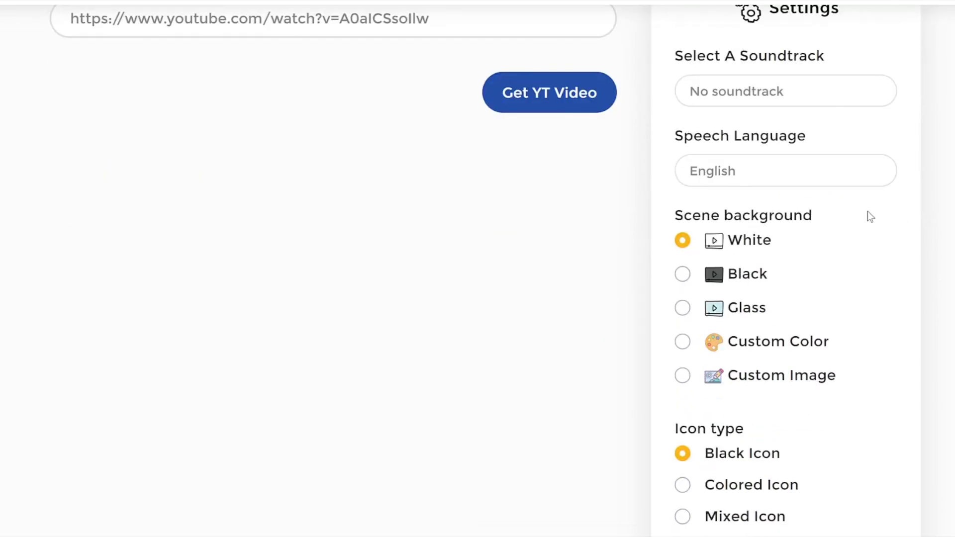
scroll(867, 212, down, 4)
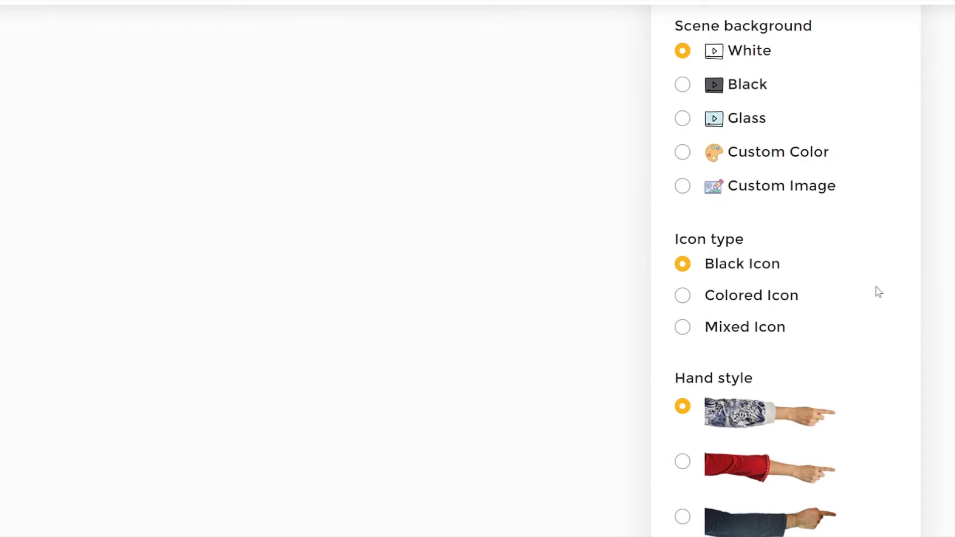
click(682, 265)
click(682, 85)
scroll(934, 149, down, 6)
scroll(934, 238, up, 3)
scroll(933, 305, down, 4)
scroll(933, 305, up, 7)
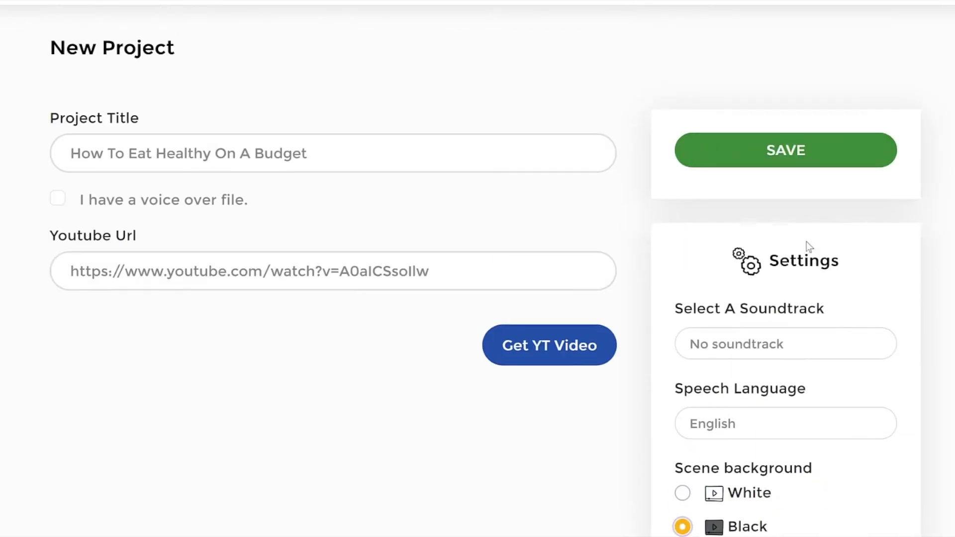
Step: Fetch the YouTube video's transcript and review the slide scripts extracted from it
click(571, 351)
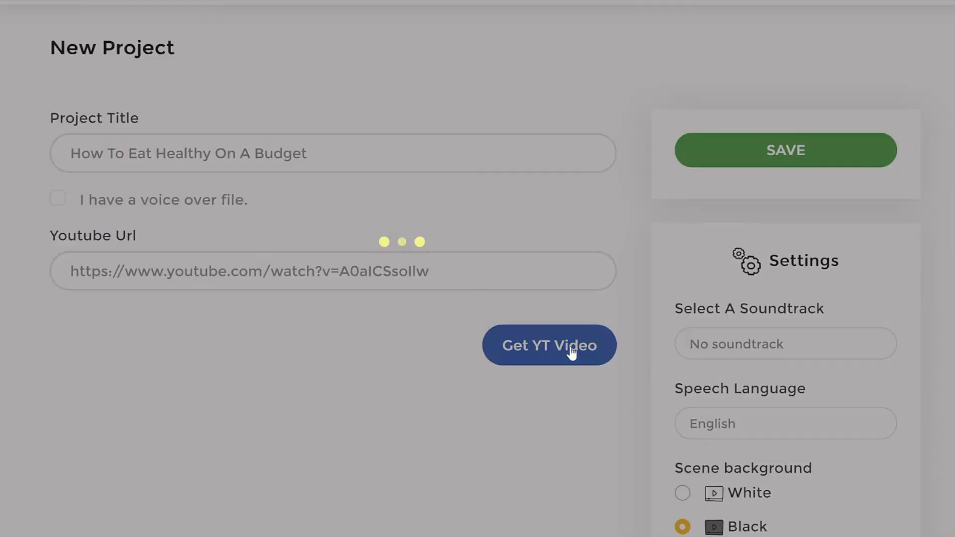
scroll(587, 268, down, 2)
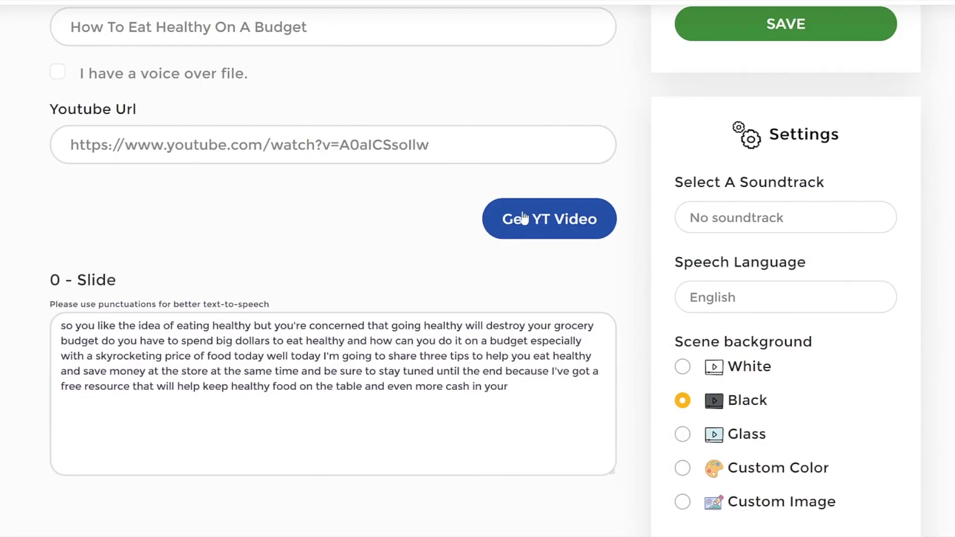
scroll(59, 322, down, 2)
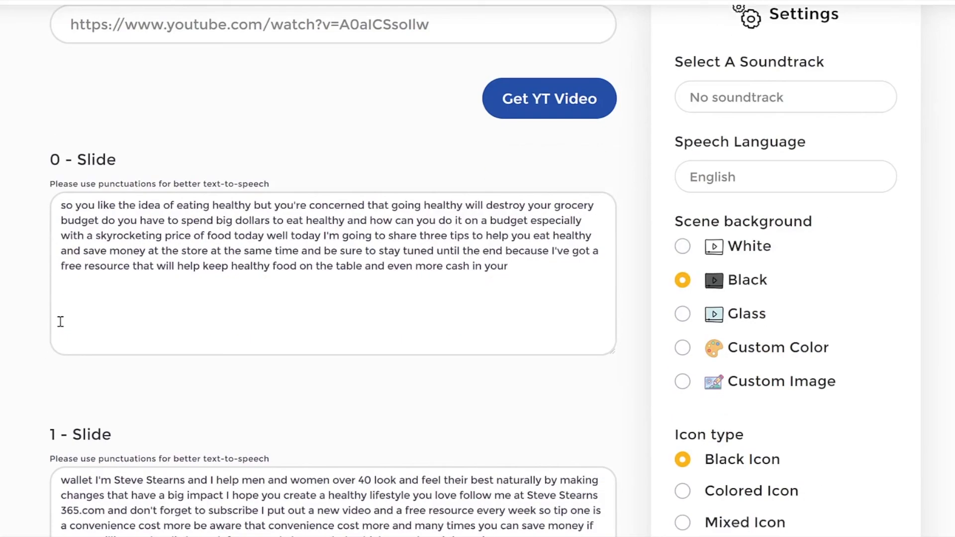
drag(59, 201, 580, 285)
click(580, 285)
scroll(547, 278, down, 14)
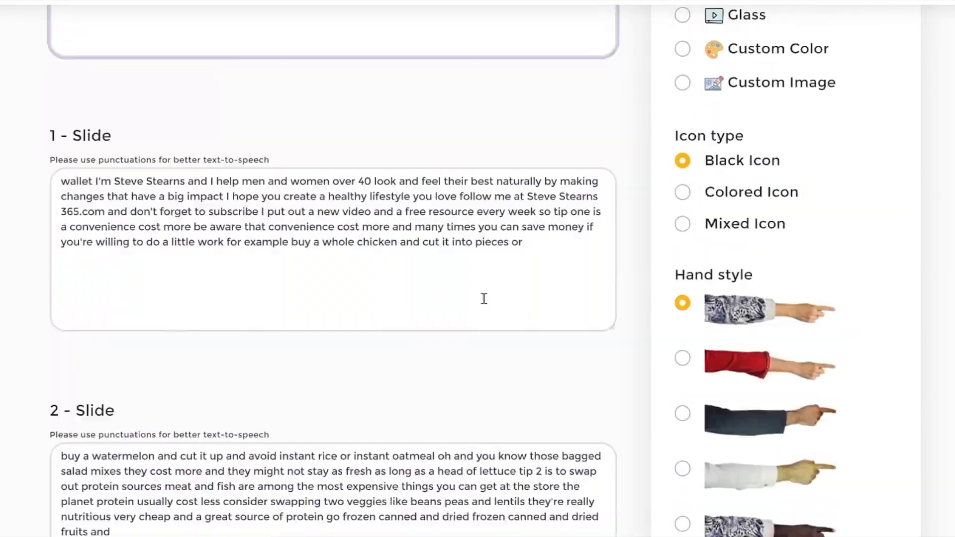
scroll(519, 241, up, 2)
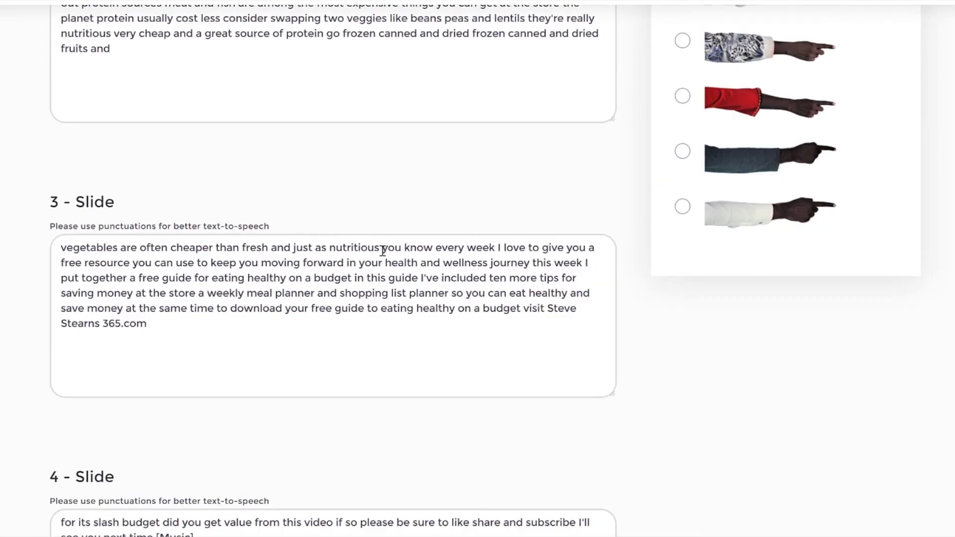
Step: Delete the closing website mention from slide 3's script so that it ends at "eating healthy on a"
drag(280, 267, 223, 266)
click(211, 334)
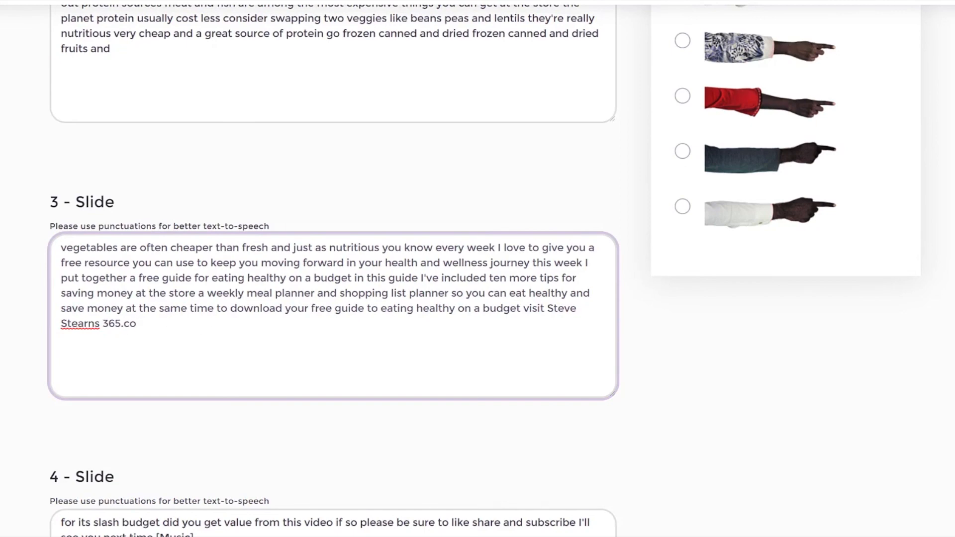
key(shift+Home)
key(BackSpace)
drag(483, 310, 582, 337)
key(BackSpace)
Step: Review the slide scripts together with the project title, soundtrack, language, background, icon and hand settings
scroll(499, 311, up, 9)
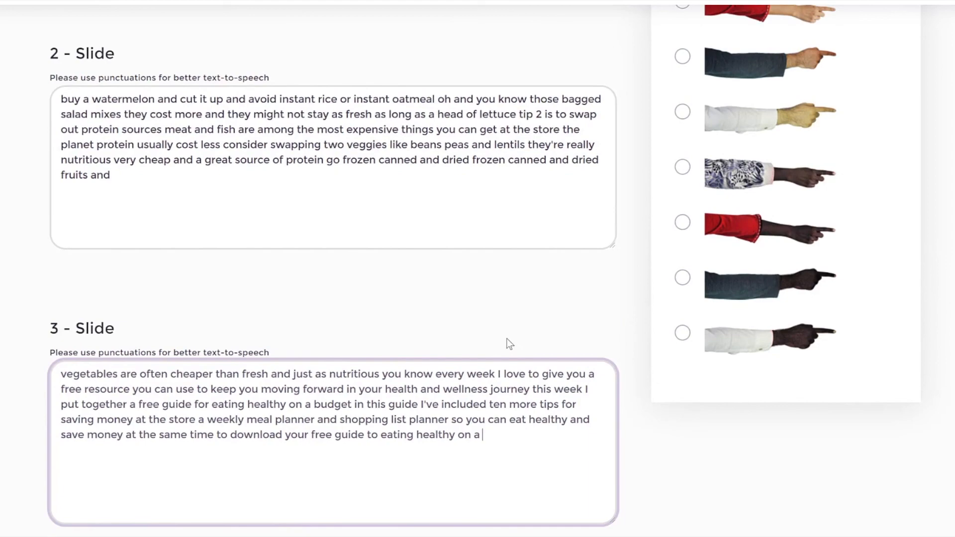
scroll(561, 315, up, 9)
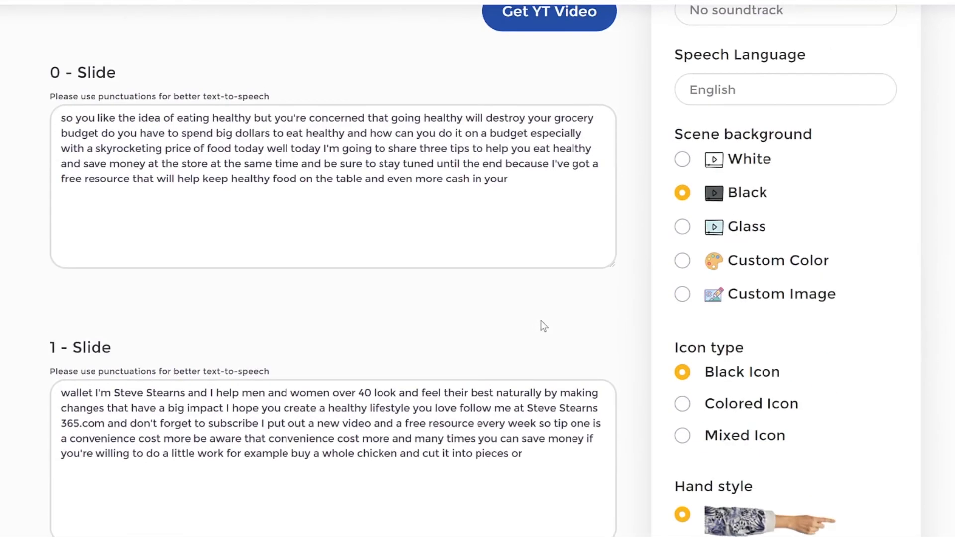
scroll(600, 327, up, 3)
scroll(624, 245, down, 15)
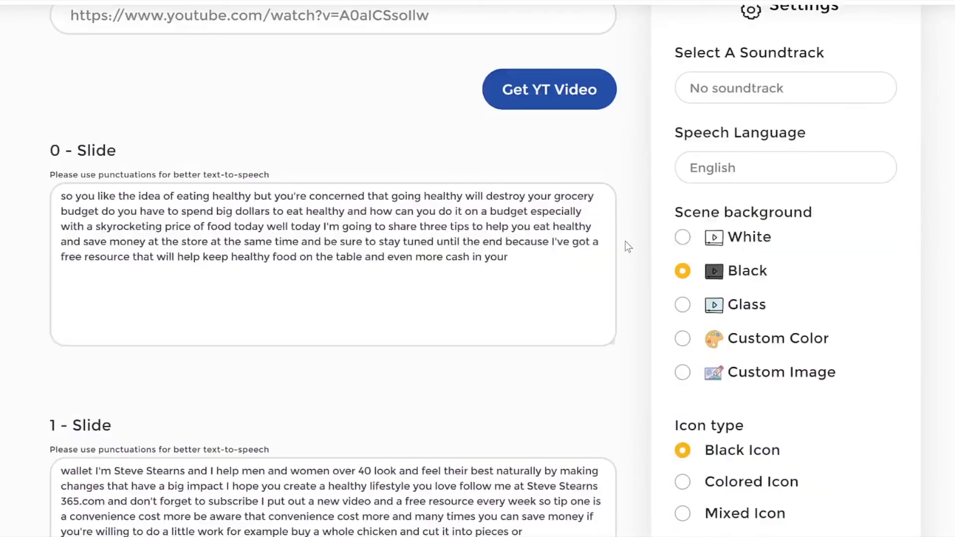
scroll(924, 336, down, 10)
scroll(923, 335, up, 20)
scroll(920, 330, up, 6)
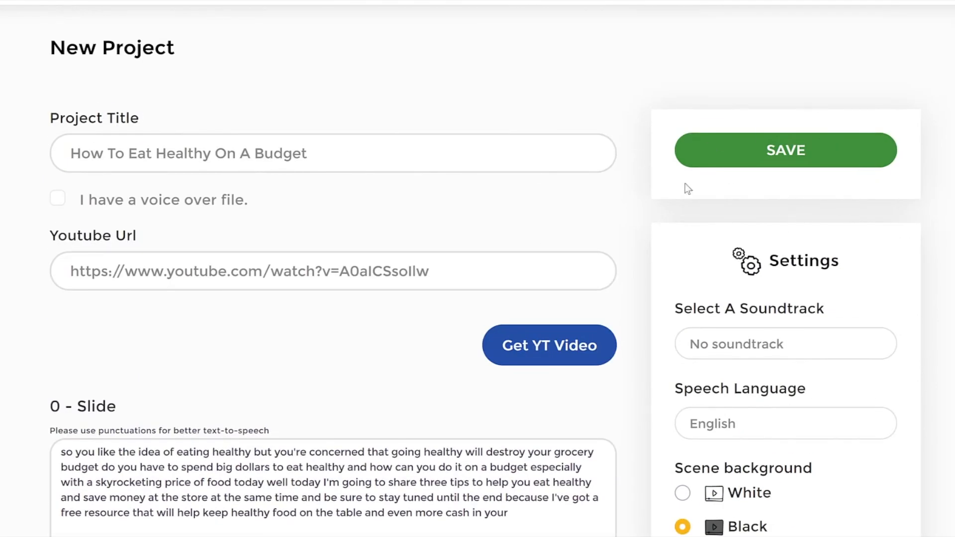
scroll(884, 207, down, 15)
scroll(884, 207, up, 11)
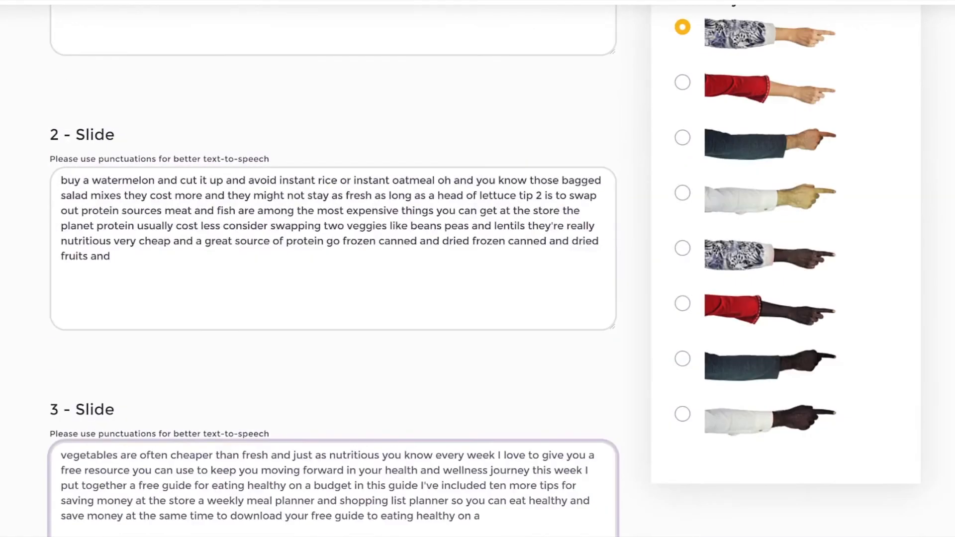
scroll(484, 271, up, 5)
scroll(485, 271, down, 20)
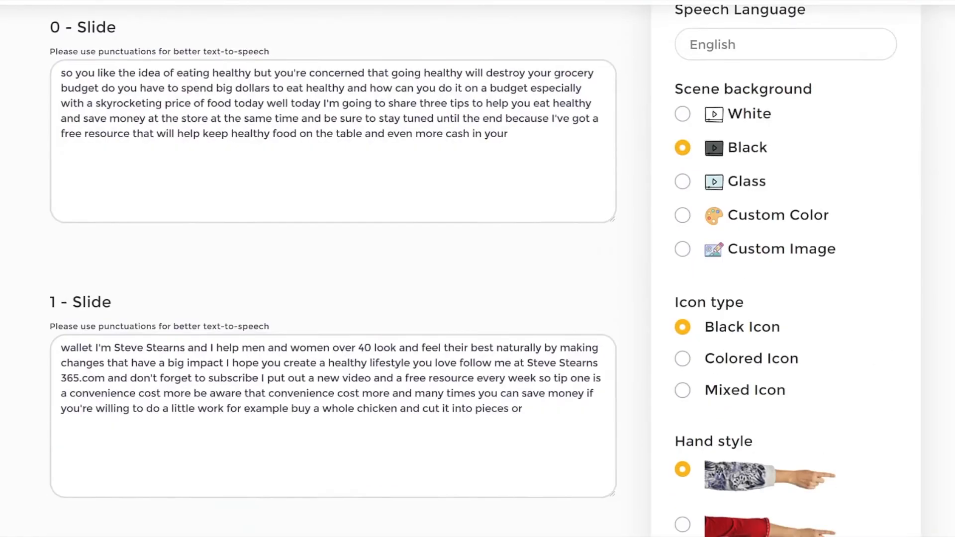
Step: Save the new project to generate its doodle slides, and look over the first slide's script with its underlined keywords
scroll(844, 175, up, 20)
click(844, 159)
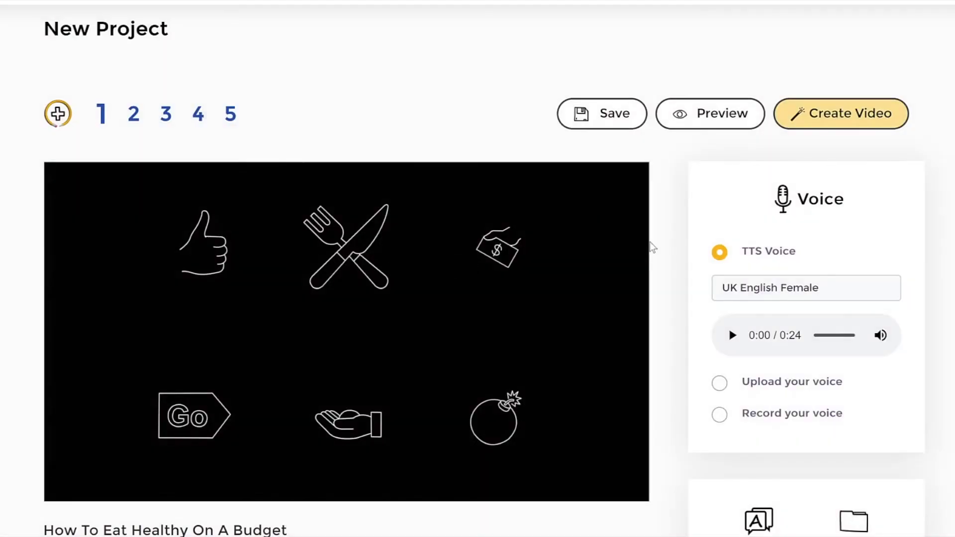
scroll(652, 241, down, 5)
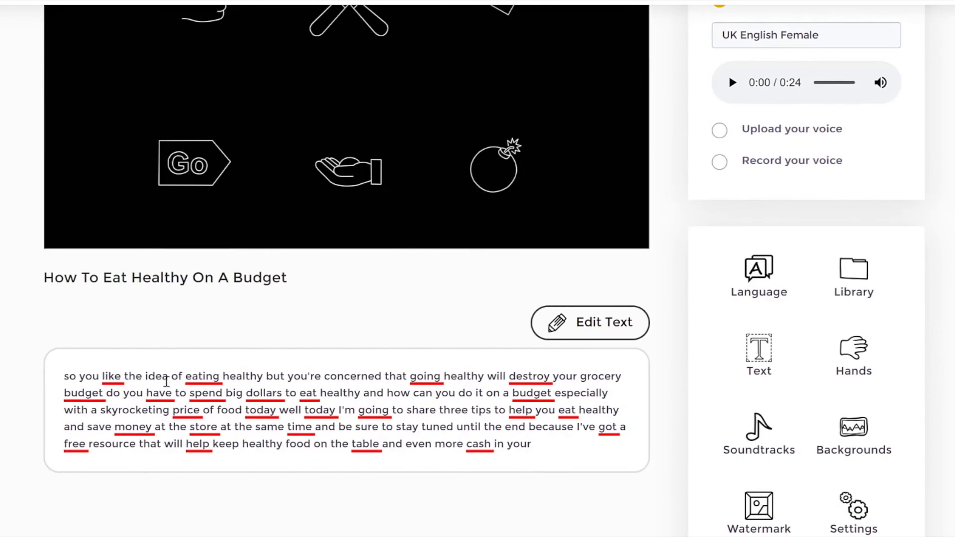
scroll(667, 285, down, 4)
Step: Set the first slide's text-to-speech voice to English UK - Harry (Male)
scroll(667, 285, up, 10)
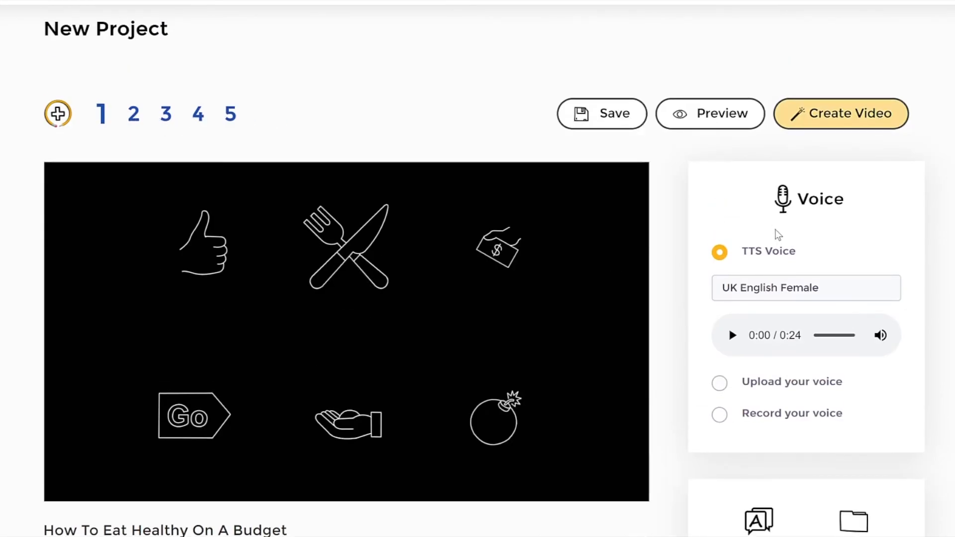
click(766, 291)
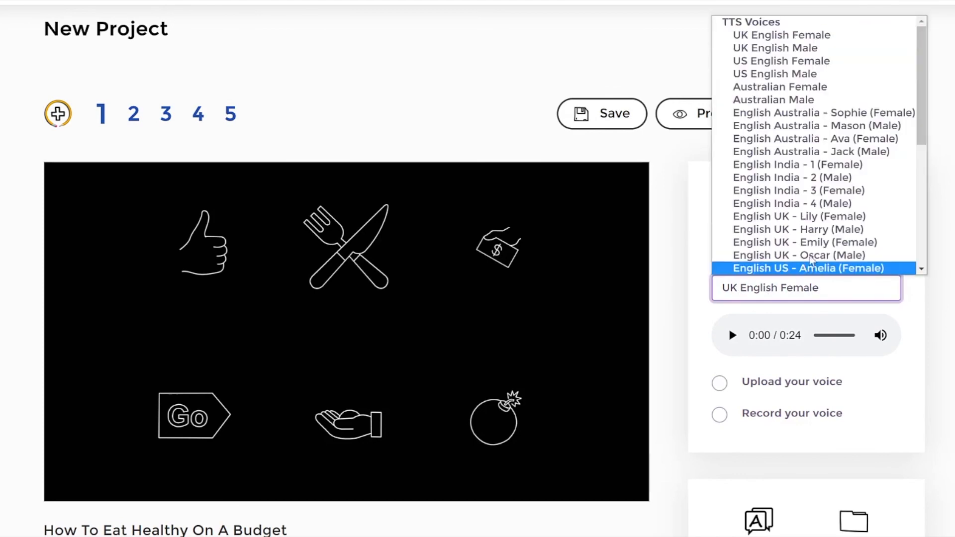
click(822, 230)
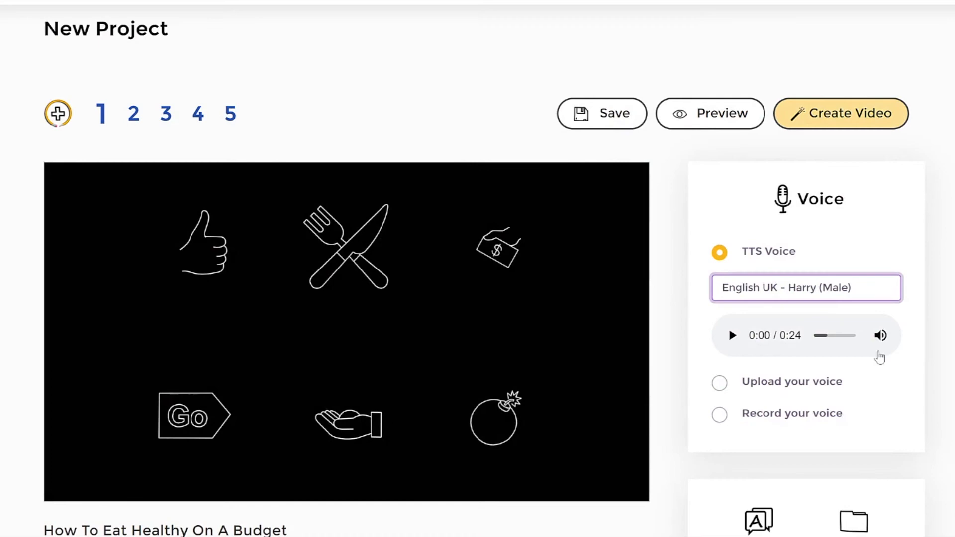
Step: Look over the first slide's script and the available editing tools, opening and closing the Text tool
scroll(477, 269, down, 4)
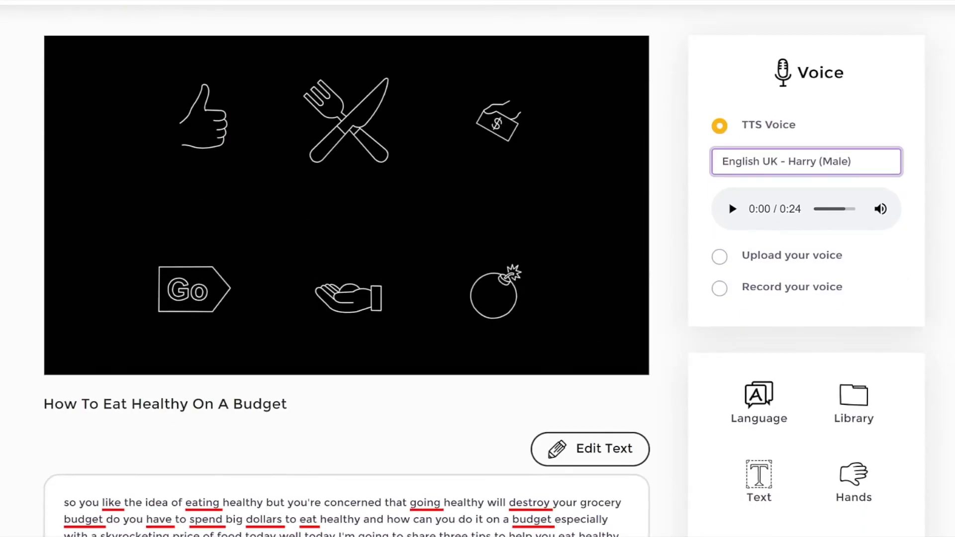
scroll(939, 356, down, 1)
scroll(939, 356, up, 3)
scroll(941, 356, down, 3)
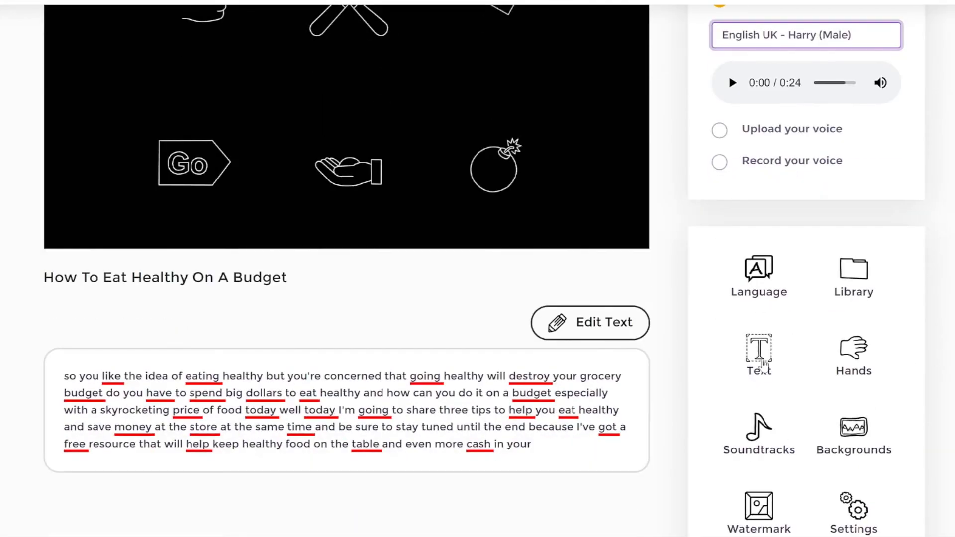
click(759, 358)
click(574, 11)
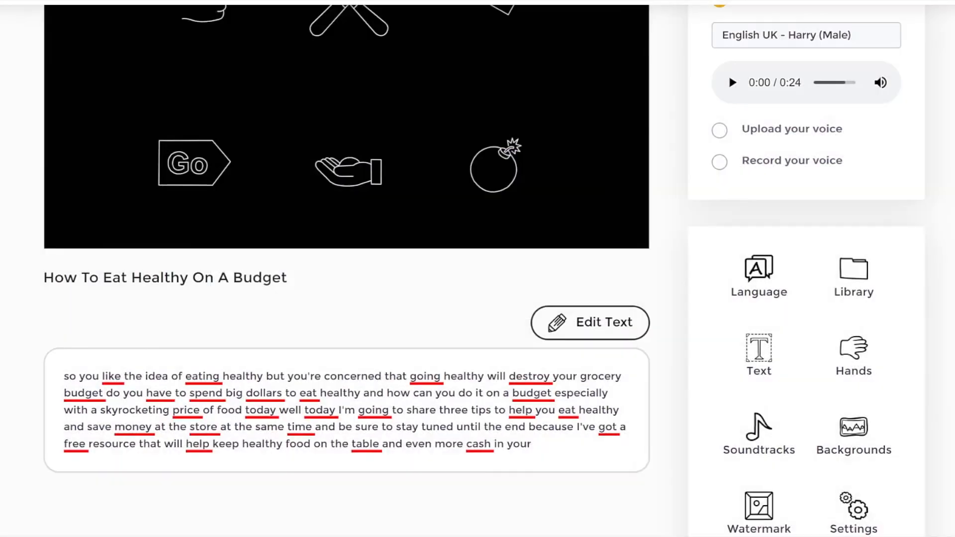
scroll(575, 11, up, 5)
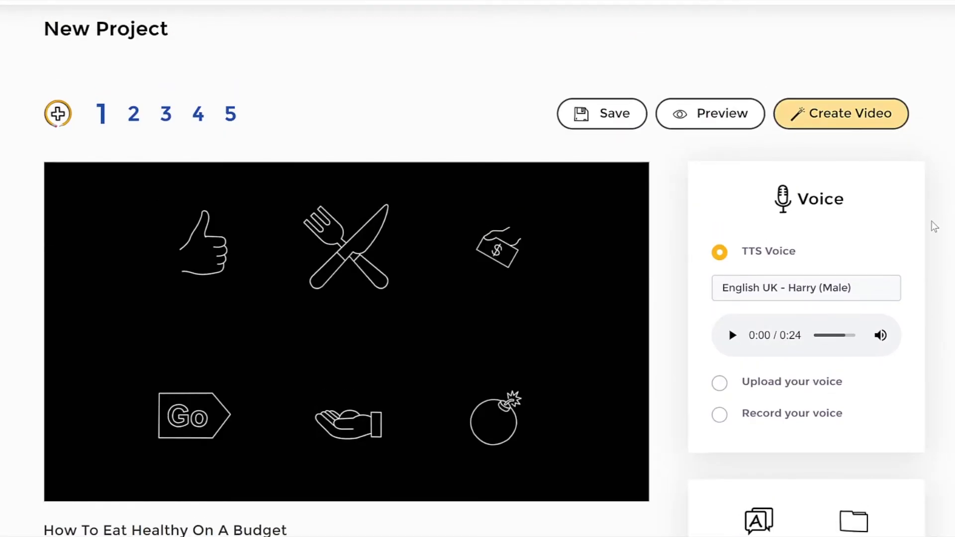